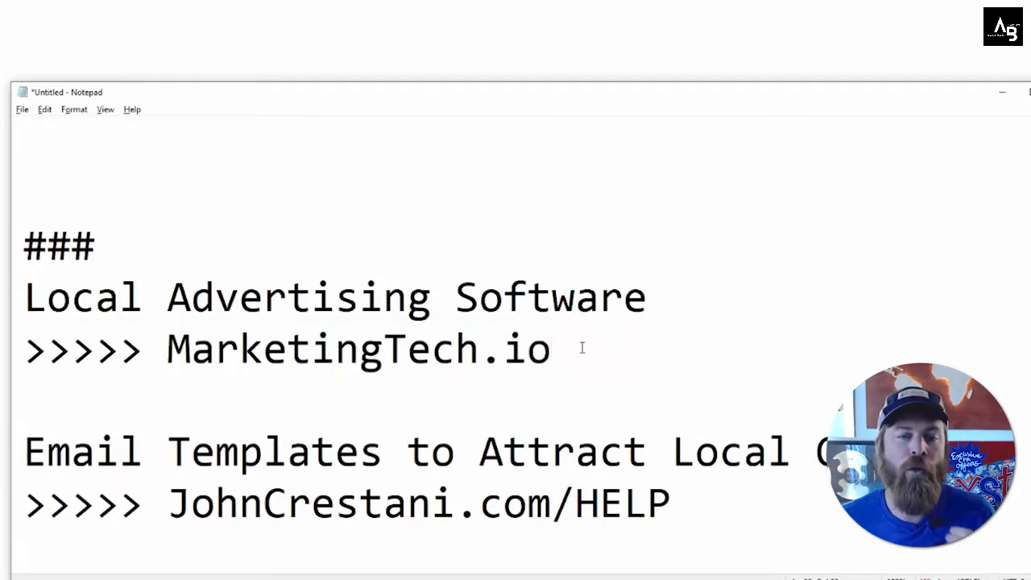
Step: Highlight the JohnCrestani.com/HELP link in the notes
drag(581, 347, 167, 348)
click(168, 347)
drag(166, 503, 672, 503)
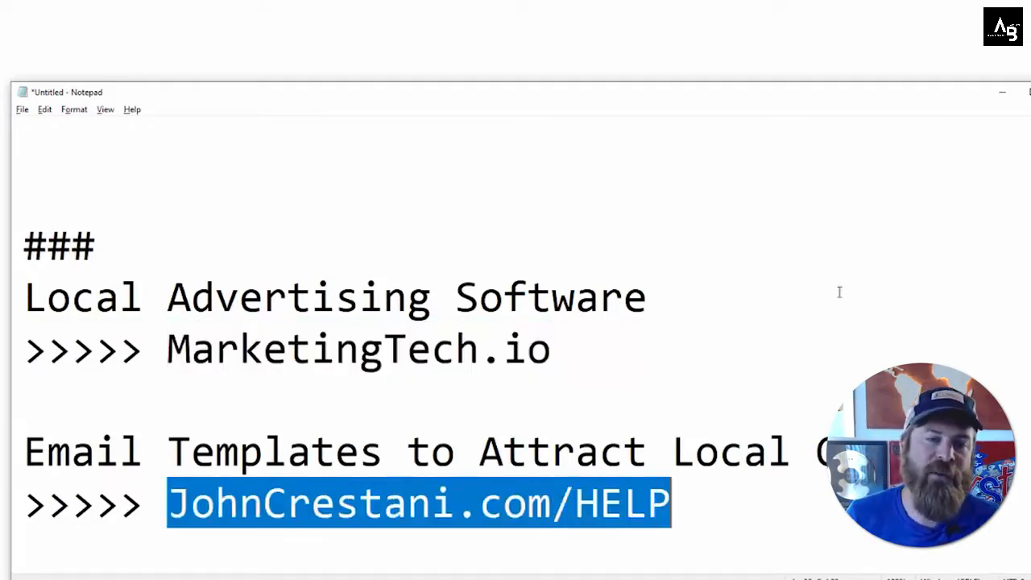
scroll(669, 257, down, 5)
scroll(663, 265, up, 2)
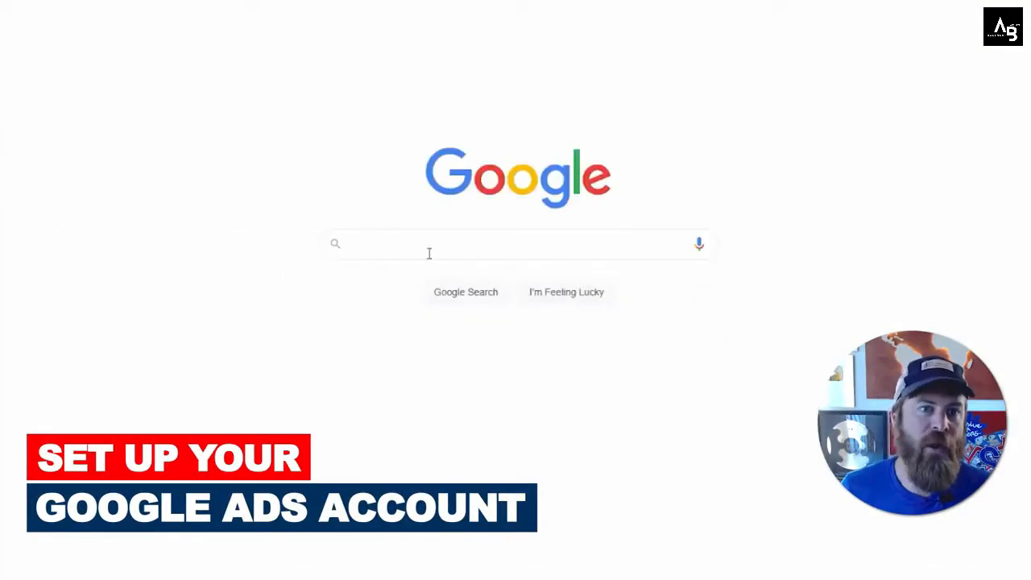
Step: Search Google for google ads
click(429, 253)
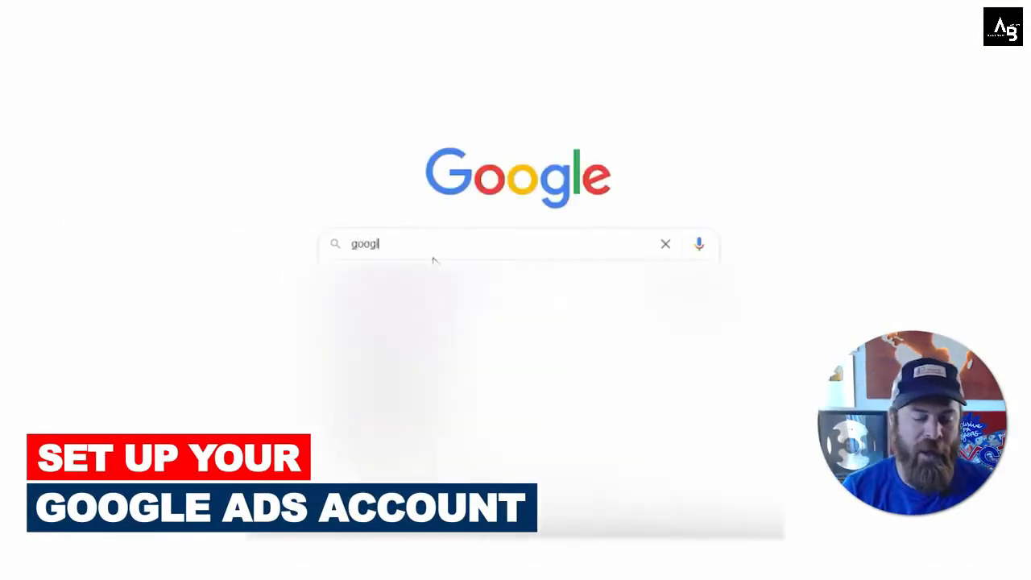
text(google ads)
key(Return)
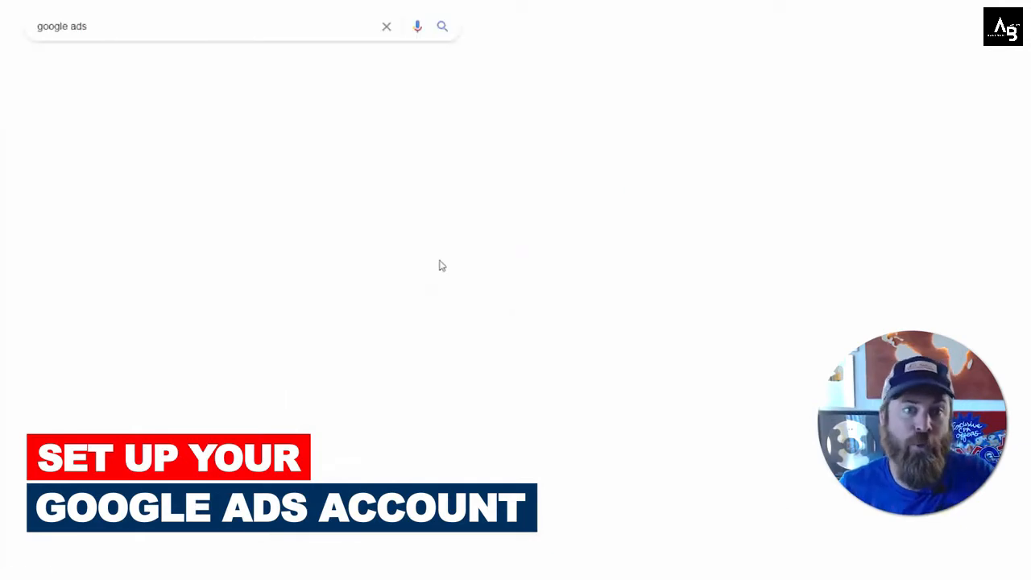
Step: Open the Google Ads site from the search and highlight its Grow your business with Google Ads headline
drag(86, 26, 34, 26)
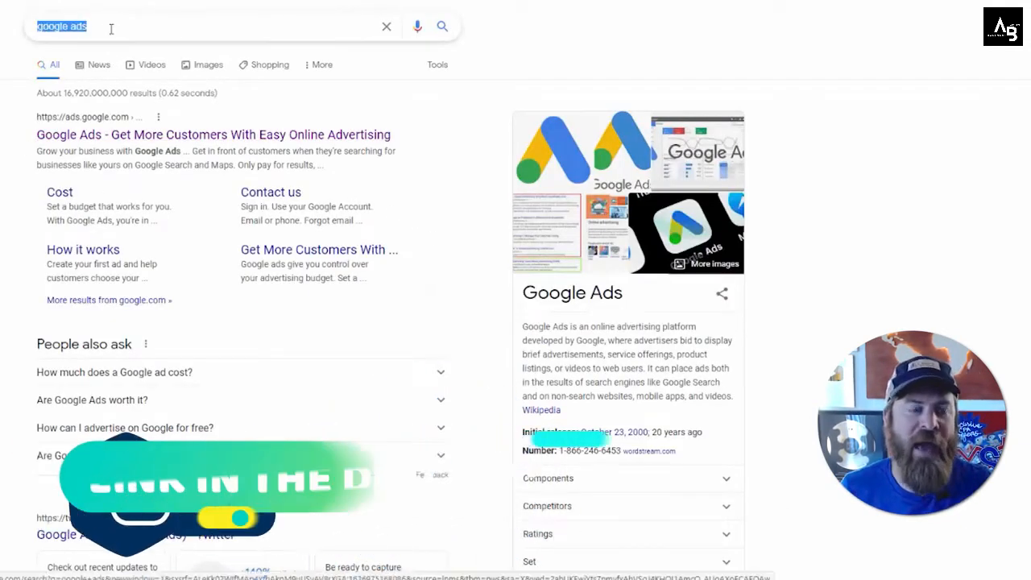
text(ADWORDS)
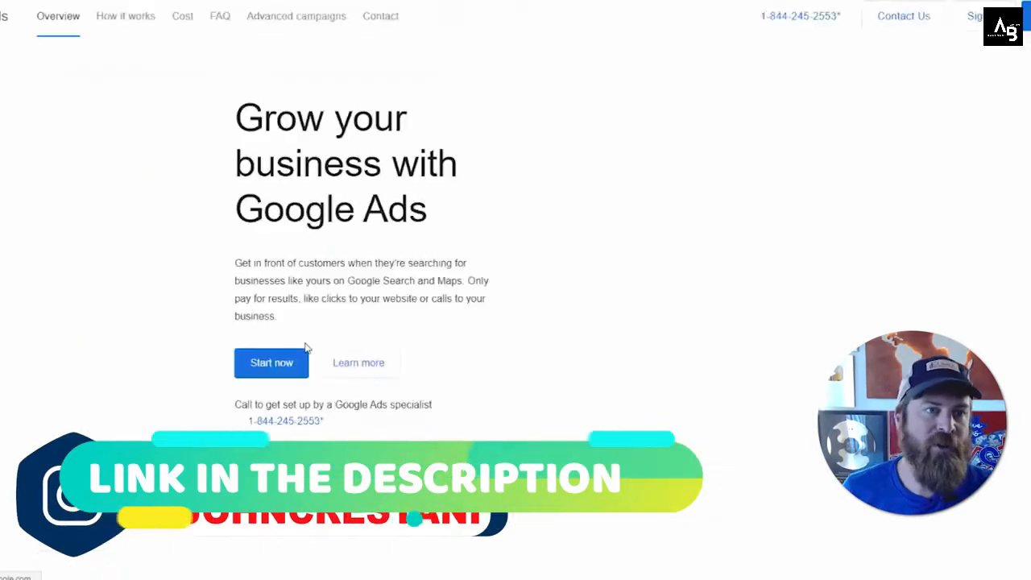
drag(264, 117, 414, 211)
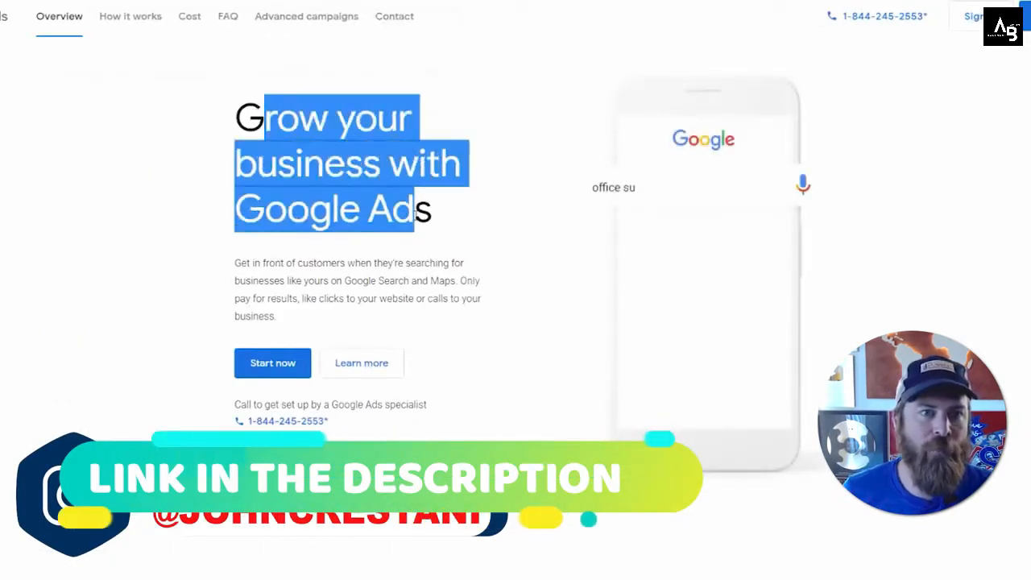
click(415, 211)
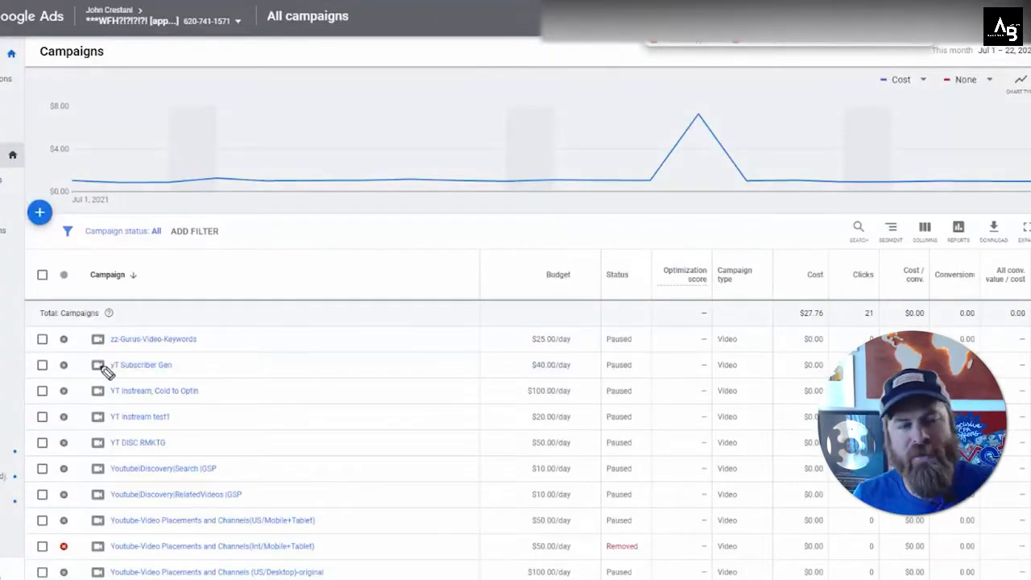
mouse_move(50, 193)
mouse_down()
mouse_move(21, 241)
mouse_move(16, 198)
mouse_up()
mouse_move(589, 241)
mouse_down()
mouse_move(108, 226)
mouse_move(152, 241)
mouse_move(114, 226)
mouse_move(139, 243)
mouse_up()
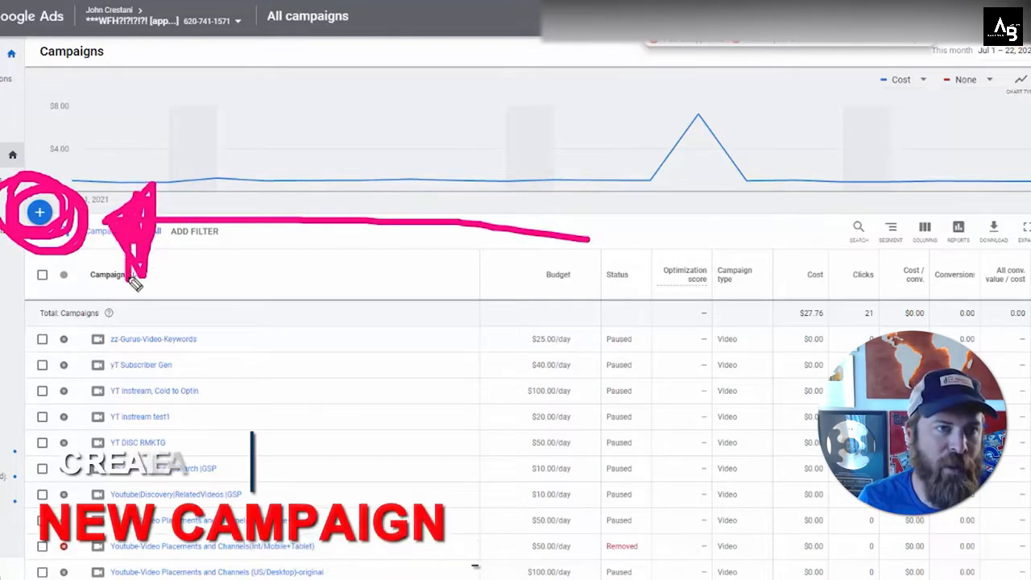
key(e)
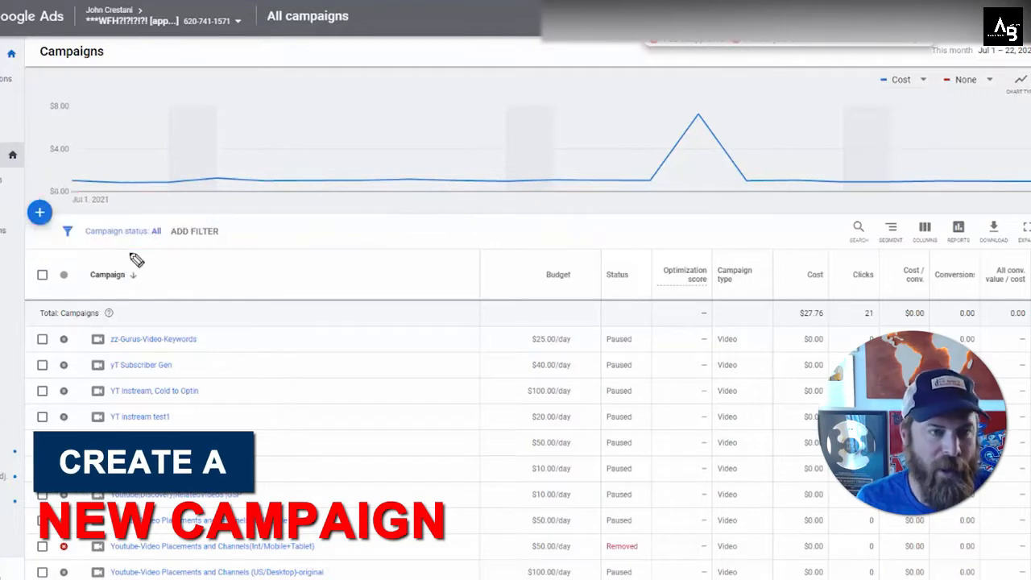
Step: Start creating a new campaign from the campaigns overview
click(39, 213)
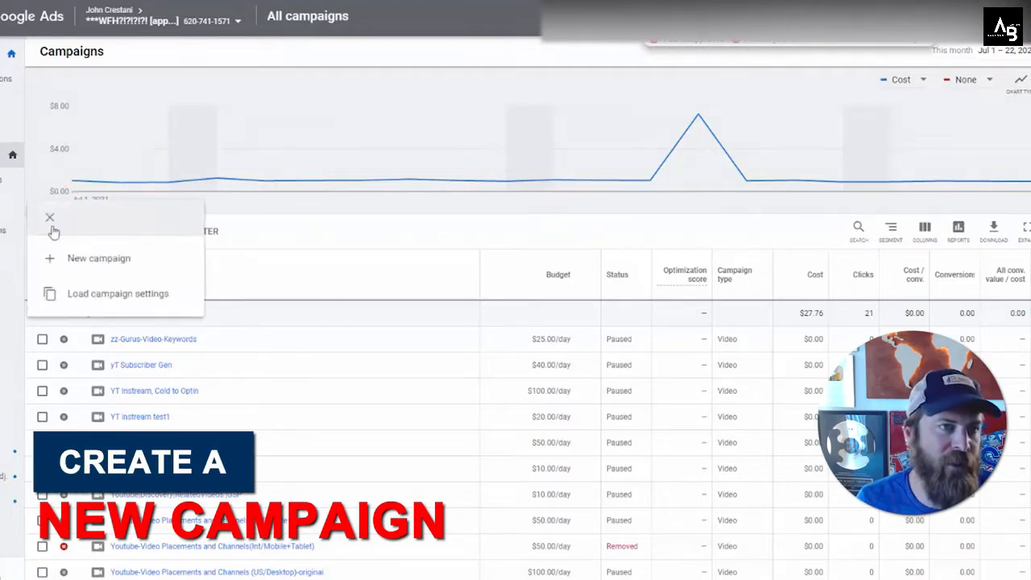
click(144, 262)
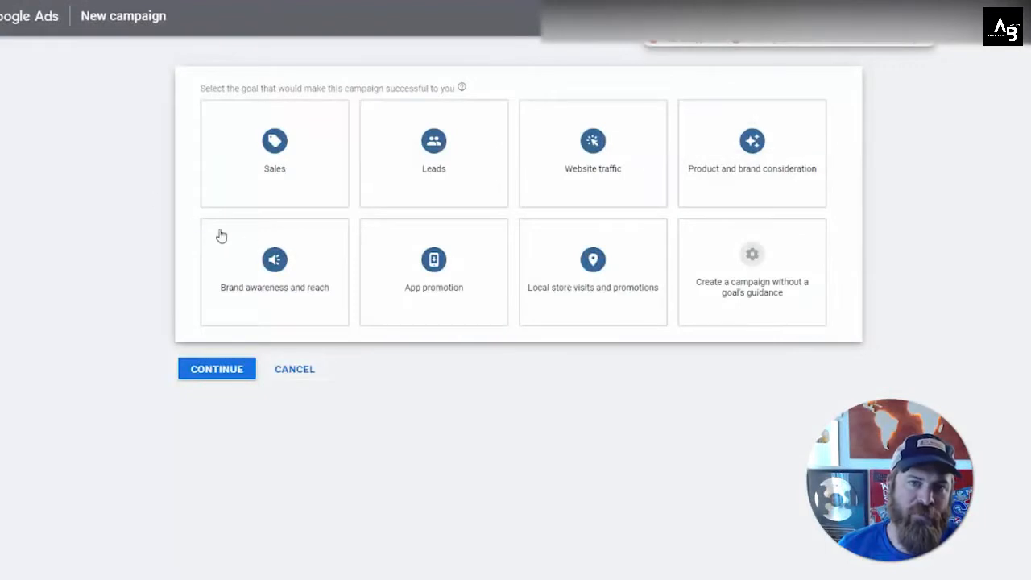
click(274, 246)
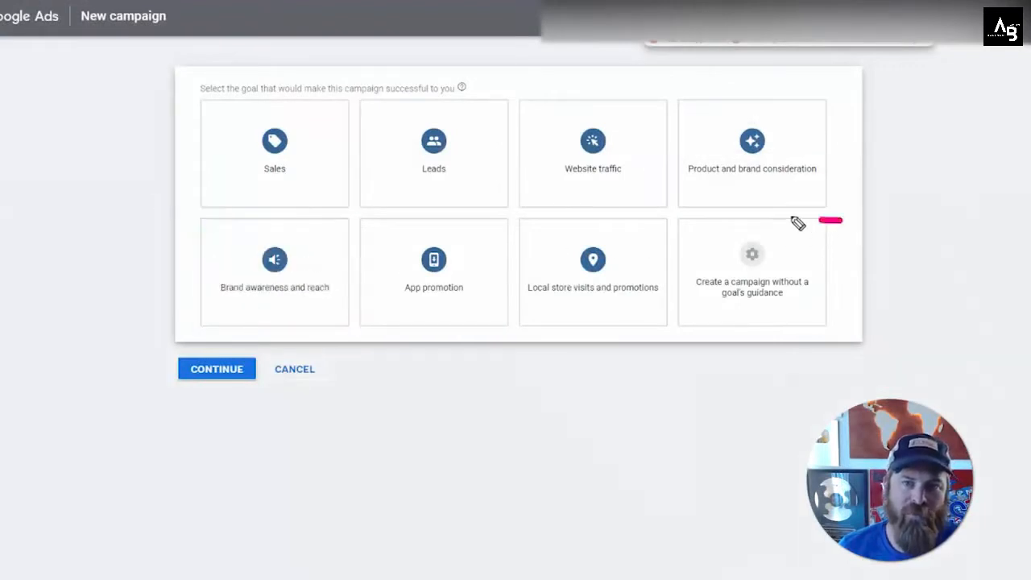
mouse_move(793, 219)
mouse_down()
mouse_move(673, 214)
mouse_move(679, 325)
mouse_move(805, 344)
mouse_up()
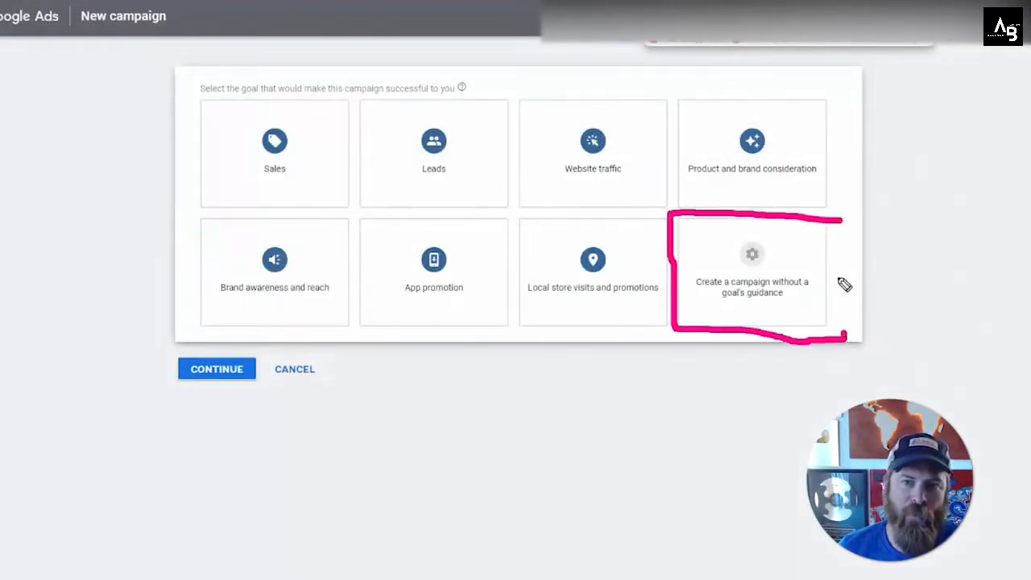
drag(842, 221, 845, 335)
mouse_move(1015, 256)
mouse_down()
mouse_move(897, 276)
mouse_move(890, 254)
mouse_move(866, 276)
mouse_up()
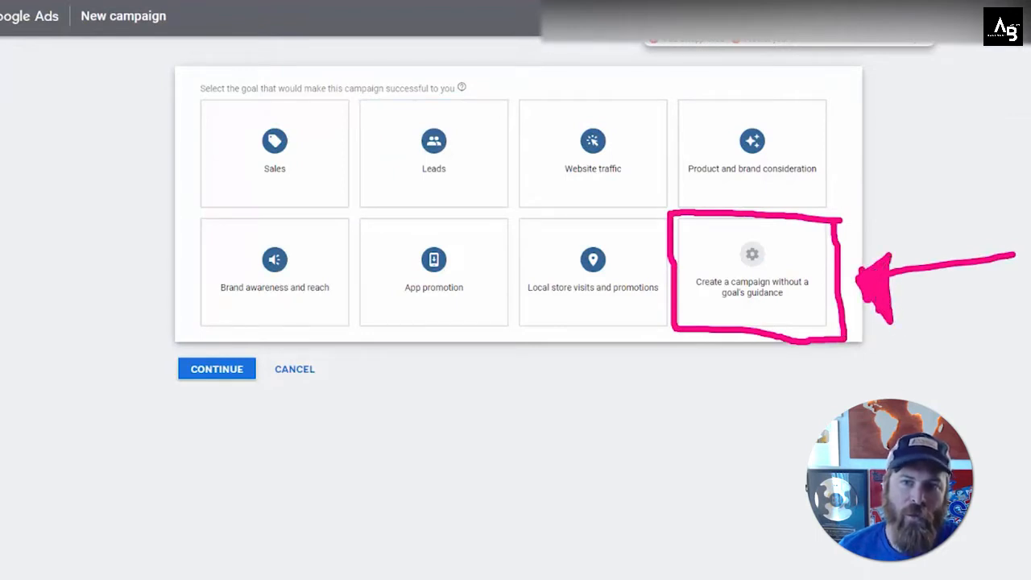
mouse_move(805, 487)
mouse_down()
mouse_move(769, 346)
mouse_move(797, 372)
mouse_move(775, 366)
mouse_up()
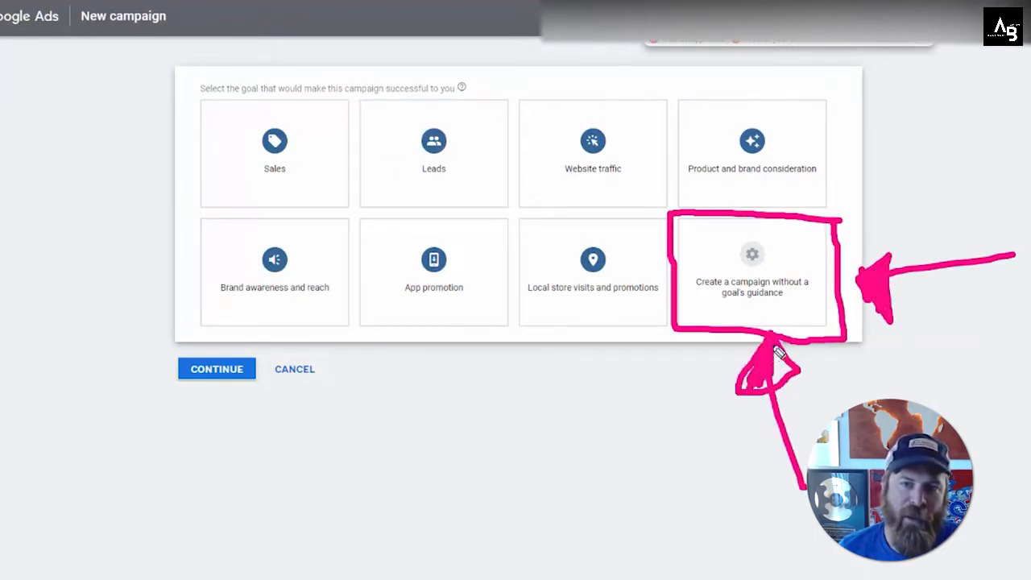
key(Escape)
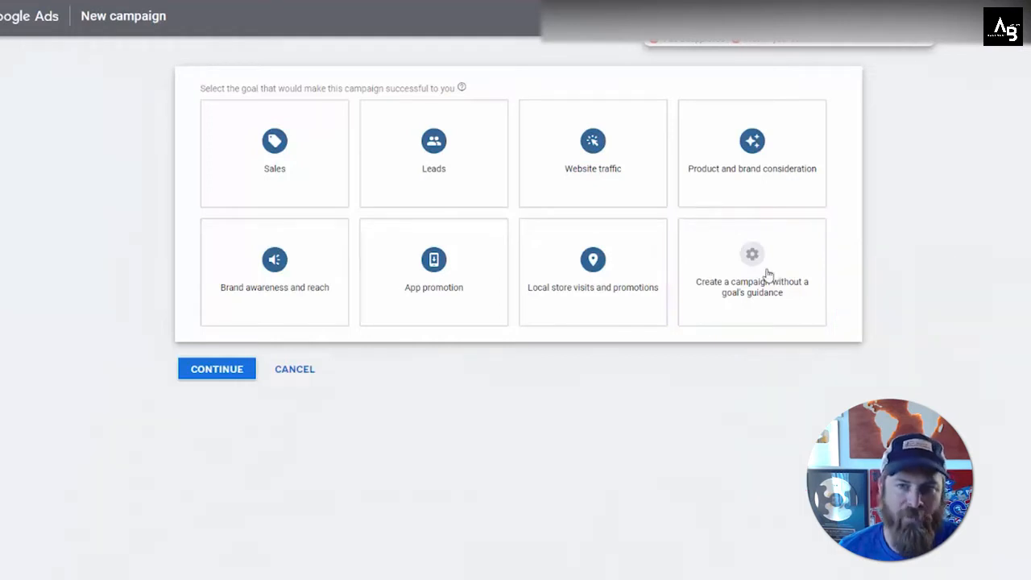
Step: Choose to create a campaign without a goal's guidance
click(767, 274)
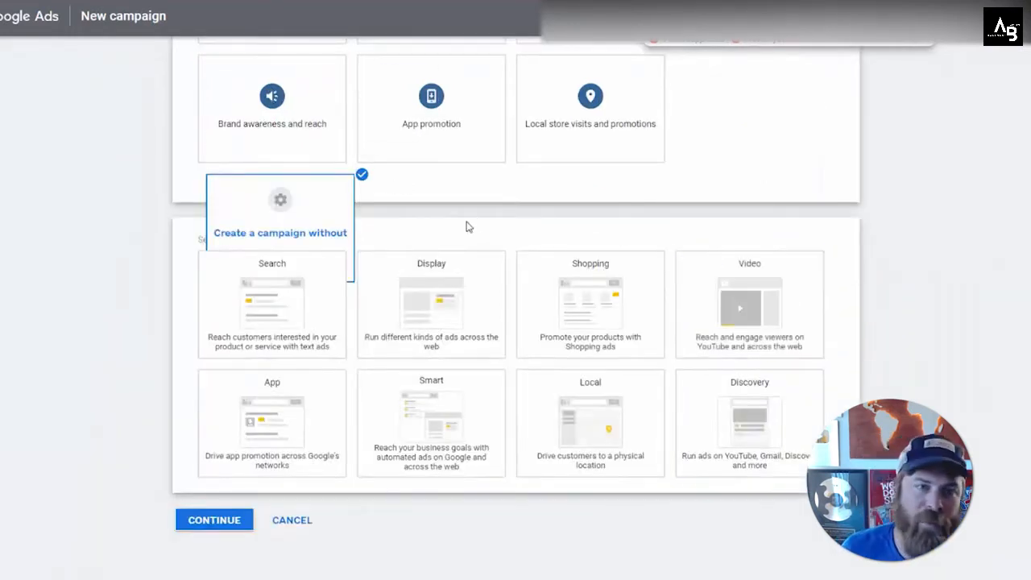
scroll(475, 220, up, 2)
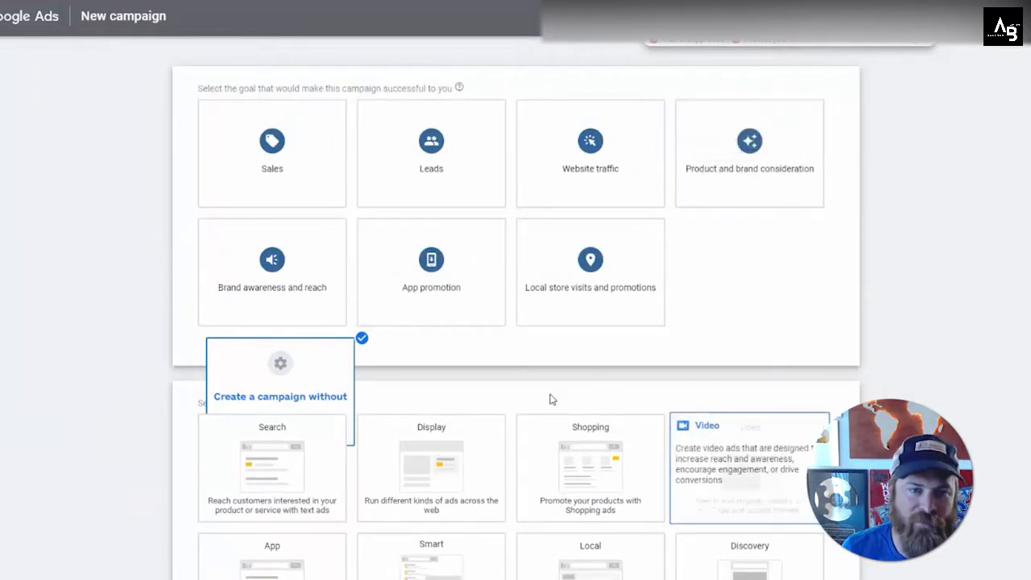
scroll(493, 384, down, 2)
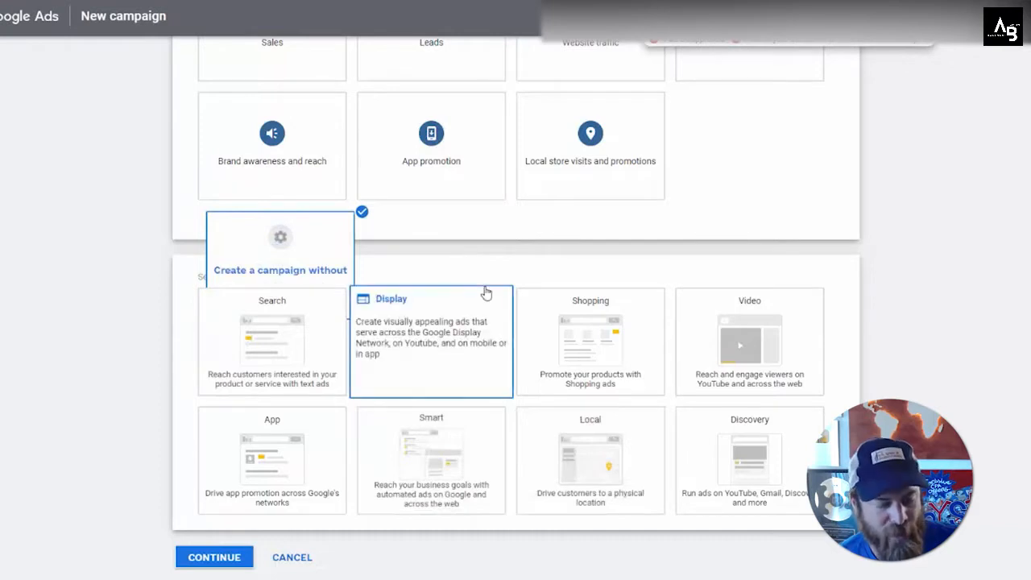
mouse_move(509, 284)
mouse_down()
mouse_move(502, 396)
mouse_move(369, 401)
mouse_move(348, 287)
mouse_move(211, 292)
mouse_move(312, 402)
mouse_move(364, 282)
mouse_up()
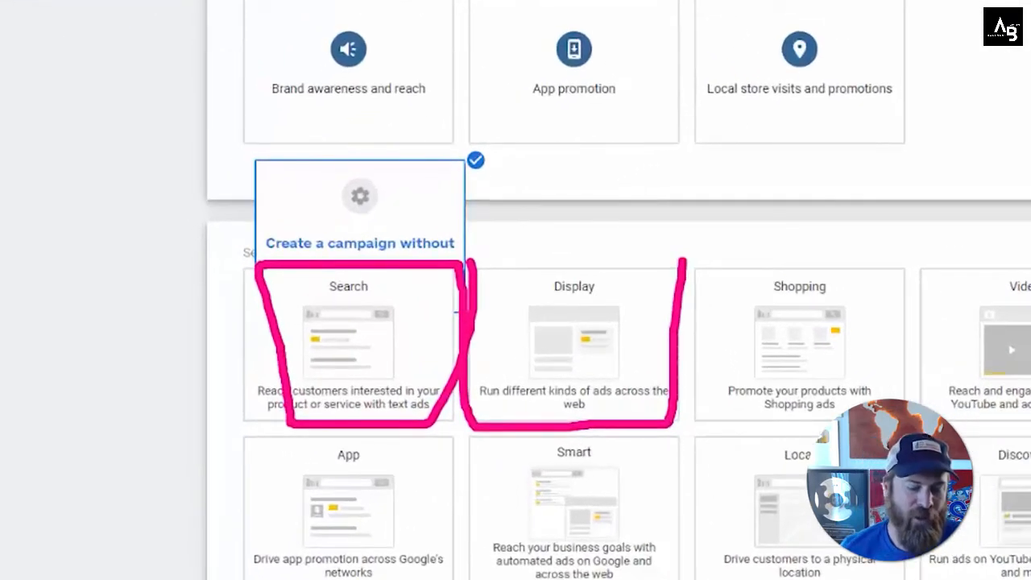
key(e)
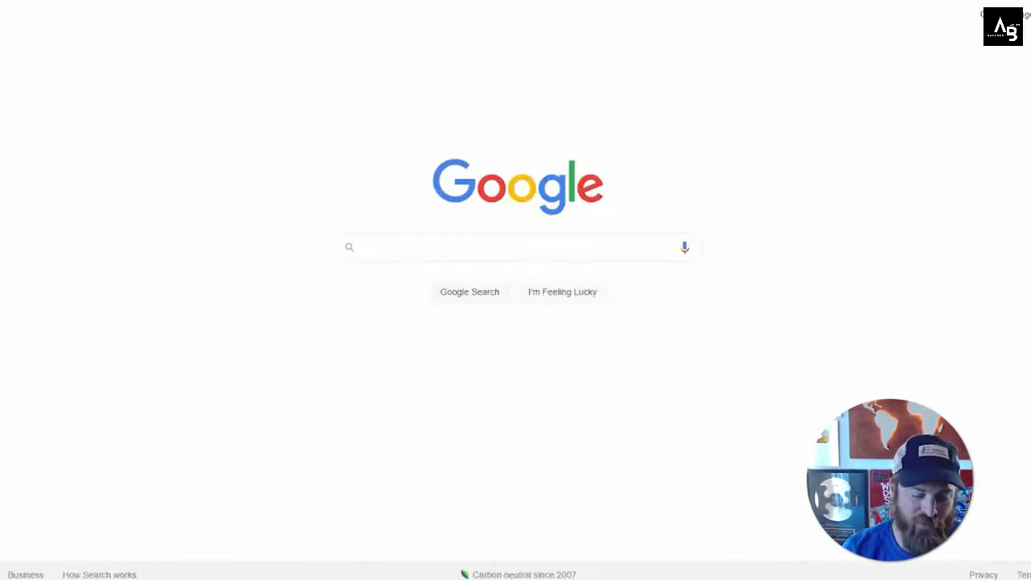
Step: Search Google for plumbers malibu
click(488, 240)
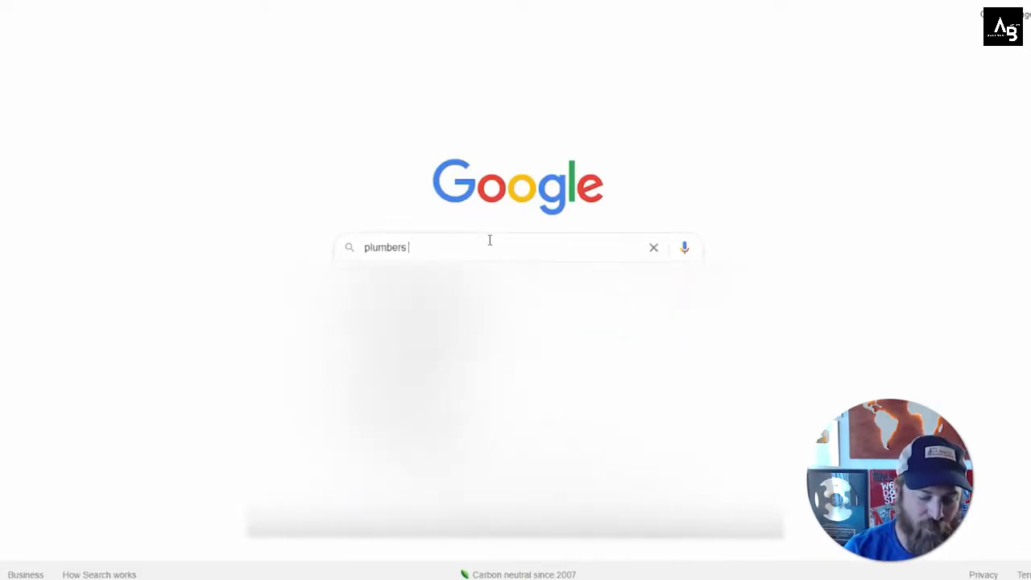
text(plumbers maliub)
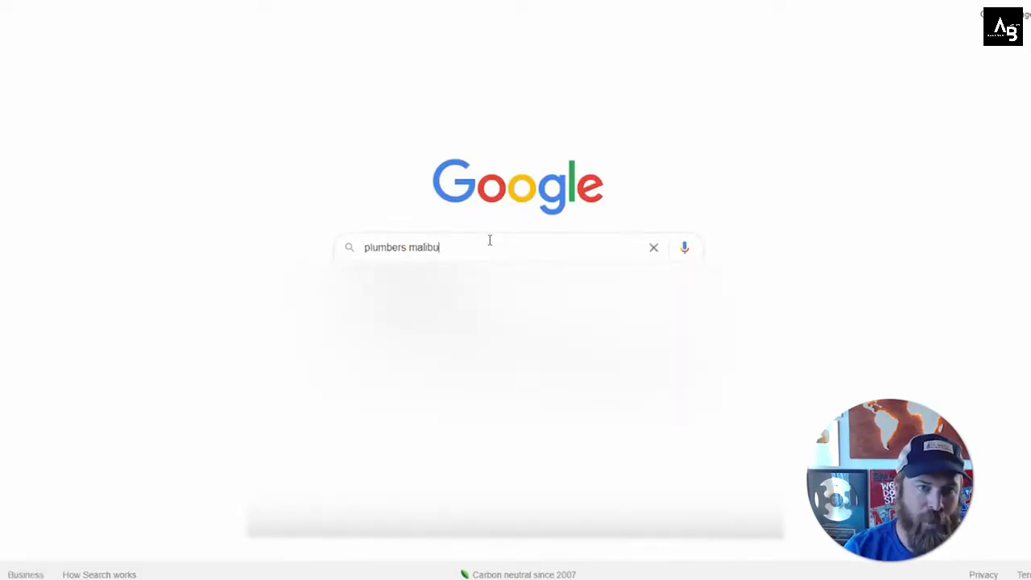
key(Return)
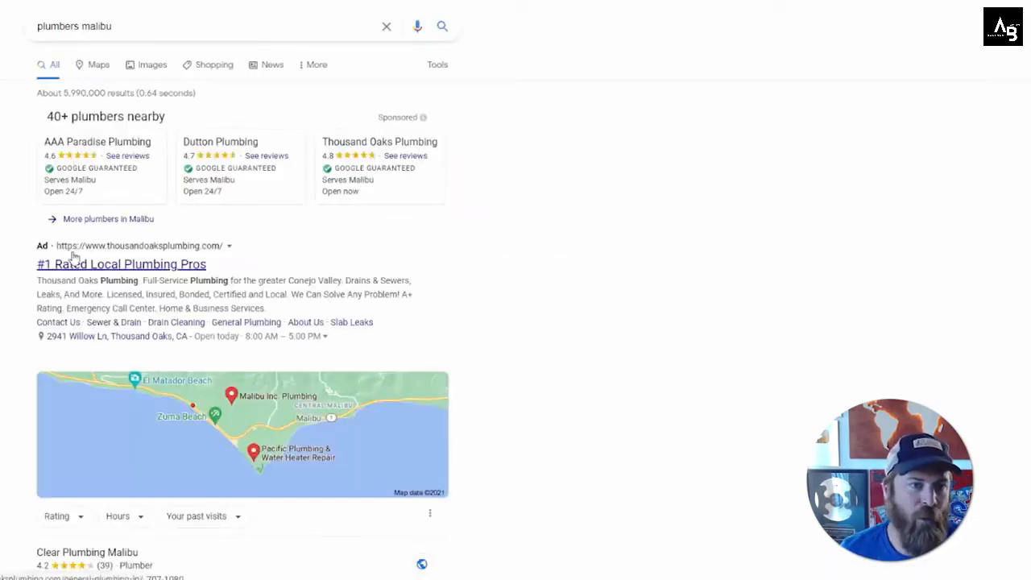
Step: Examine the sponsored plumber listings and the text ad in the search results
drag(45, 130, 534, 195)
click(534, 195)
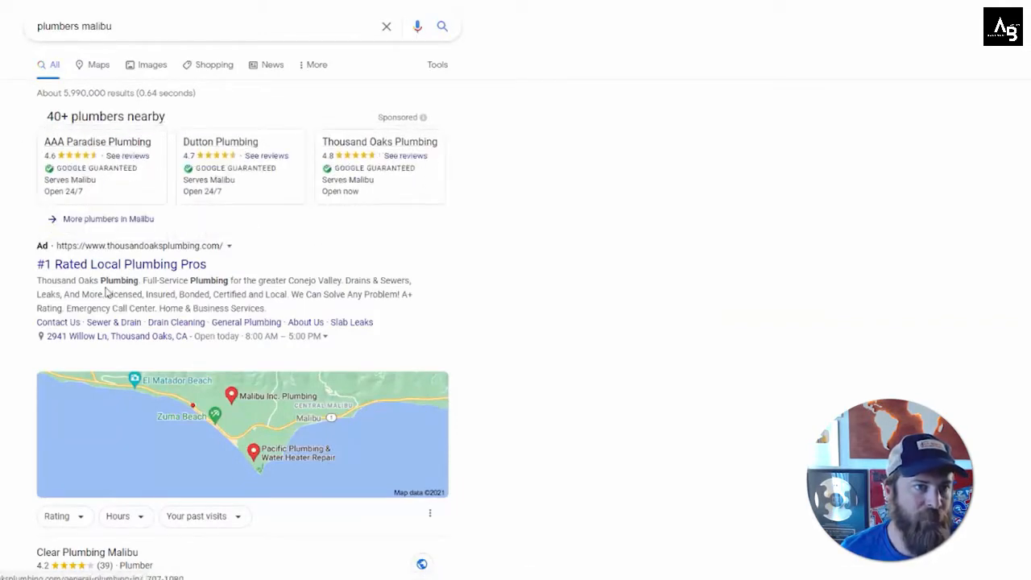
scroll(71, 278, down, 5)
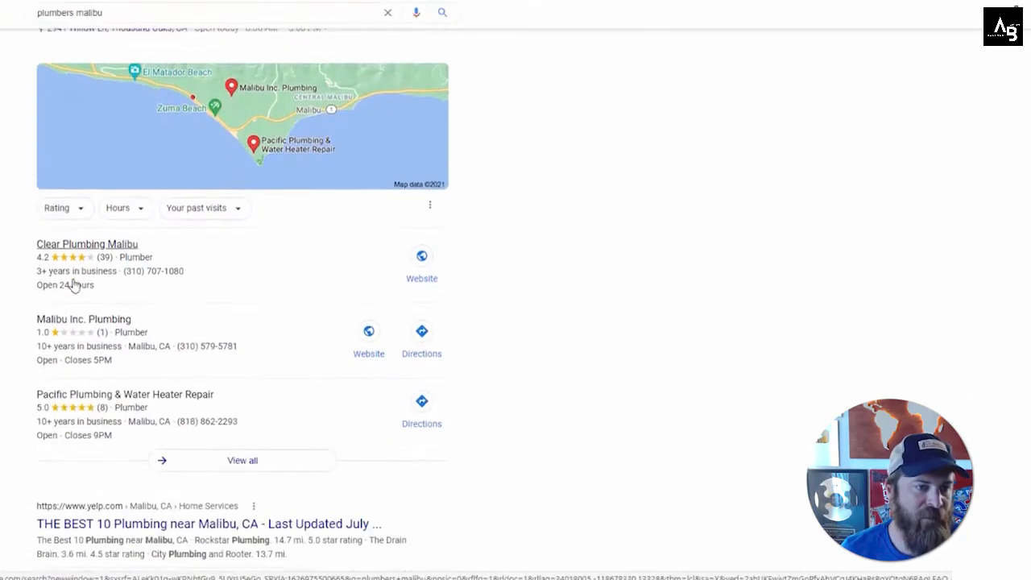
scroll(72, 287, up, 3)
drag(31, 59, 221, 92)
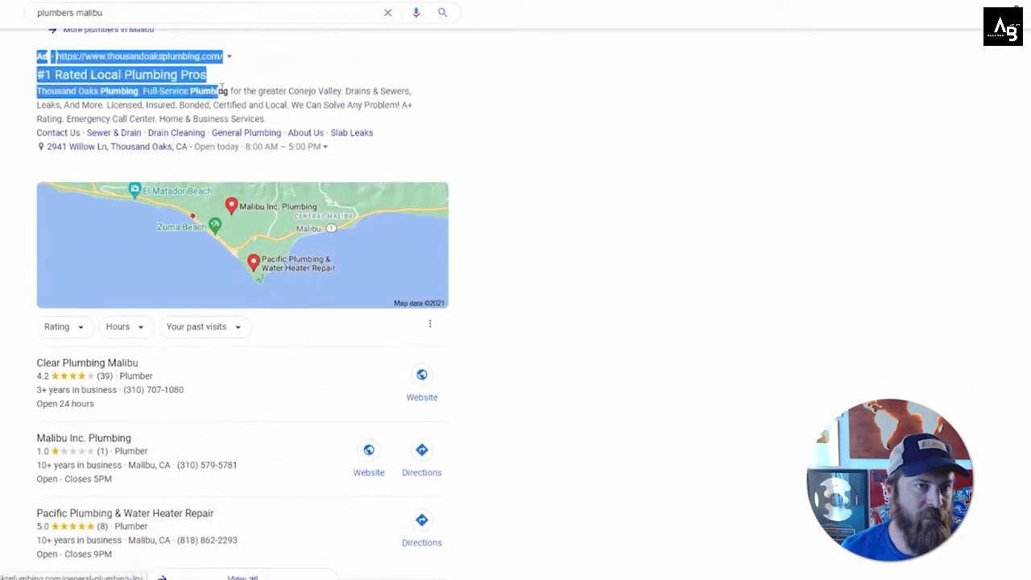
click(777, 202)
Step: Open the full map list of nearby plumbers, browse it, and return to the search results
click(285, 240)
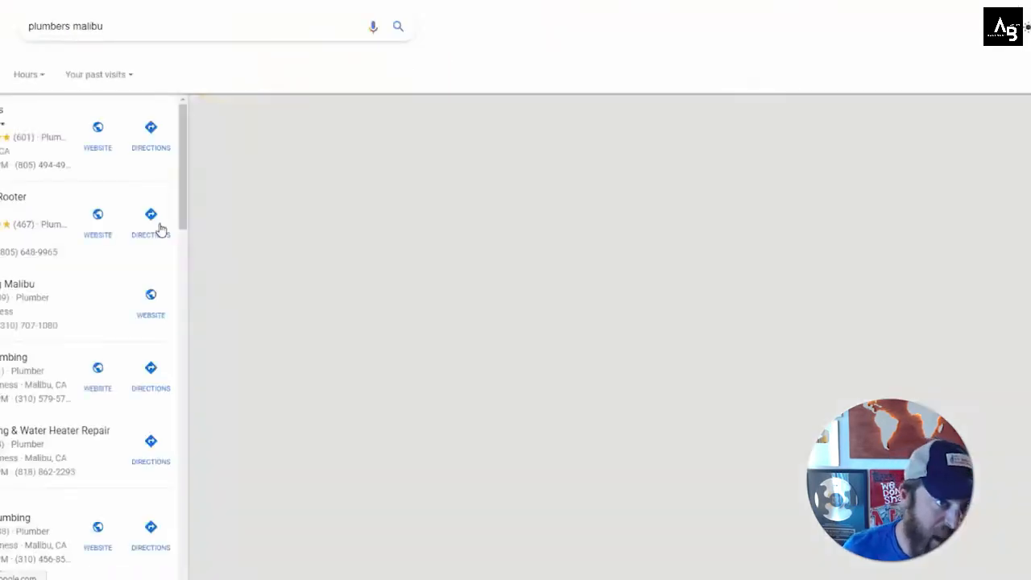
scroll(60, 358, down, 5)
scroll(60, 357, down, 5)
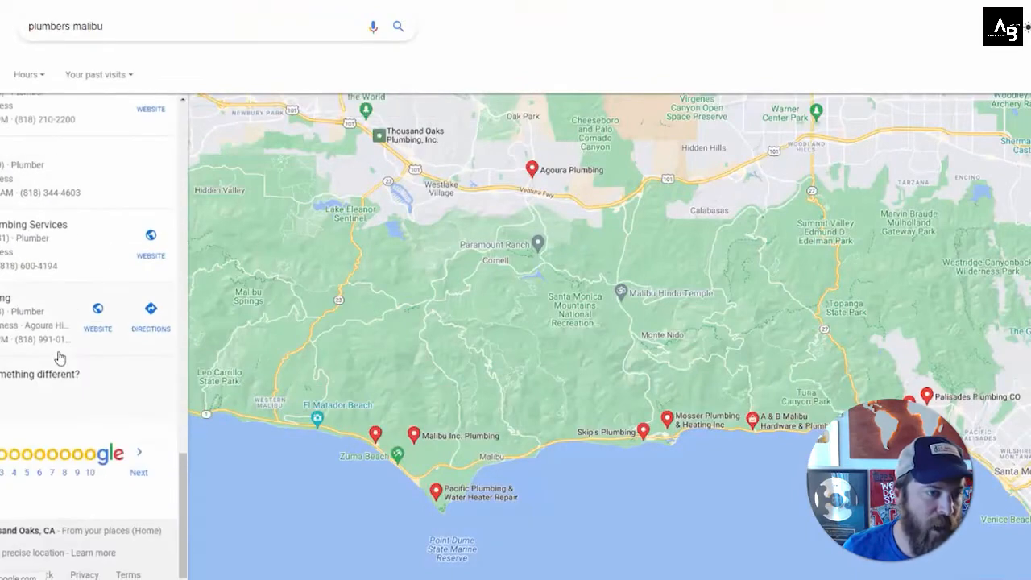
scroll(101, 373, up, 4)
key(alt+Left)
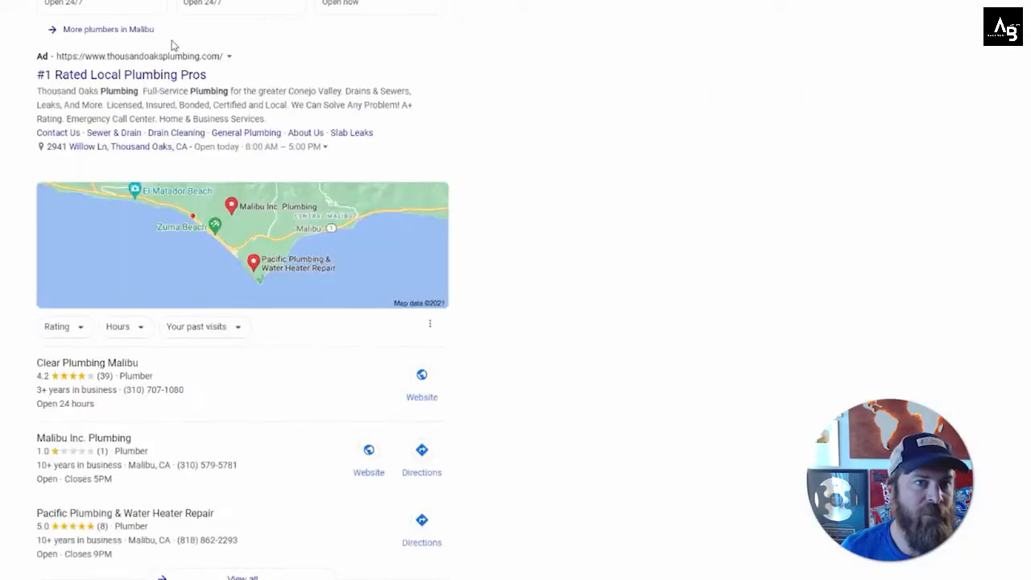
scroll(385, 194, up, 1)
scroll(384, 194, up, 2)
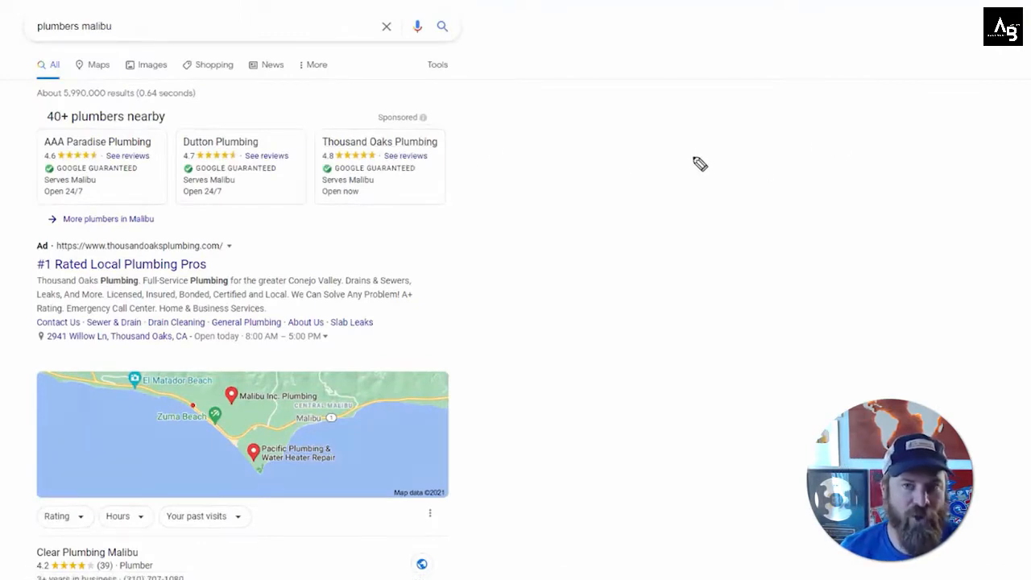
drag(583, 87, 702, 322)
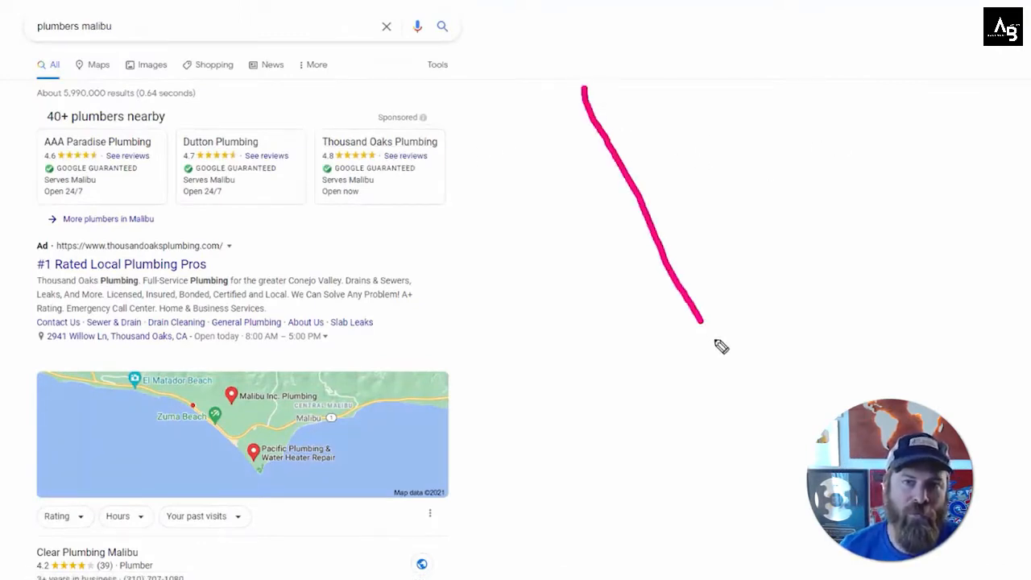
mouse_move(953, 69)
mouse_down()
mouse_move(808, 333)
mouse_move(789, 347)
mouse_move(764, 344)
mouse_up()
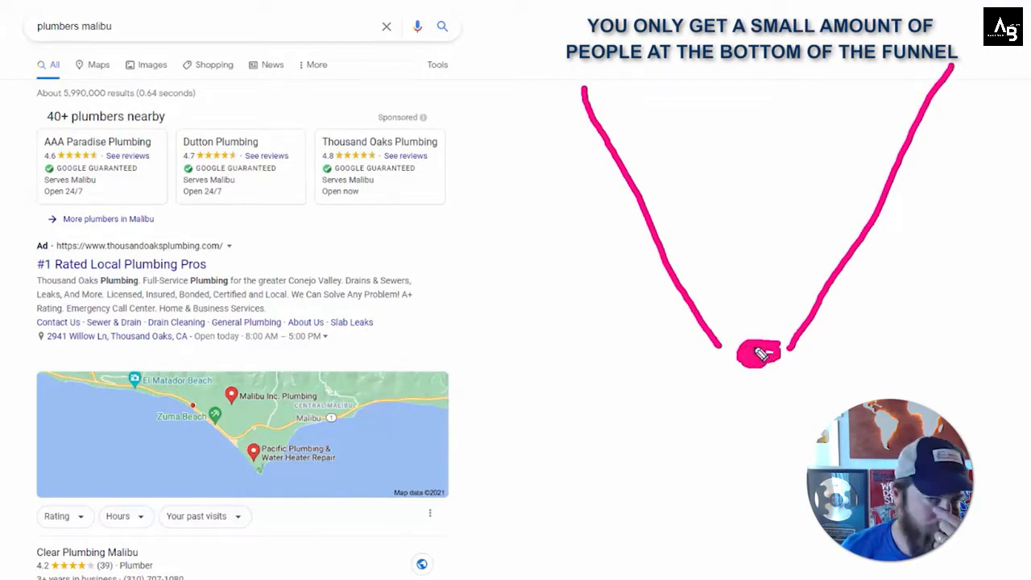
mouse_move(9, 96)
mouse_down()
mouse_move(454, 96)
mouse_move(458, 271)
mouse_move(109, 251)
mouse_move(2, 224)
mouse_up()
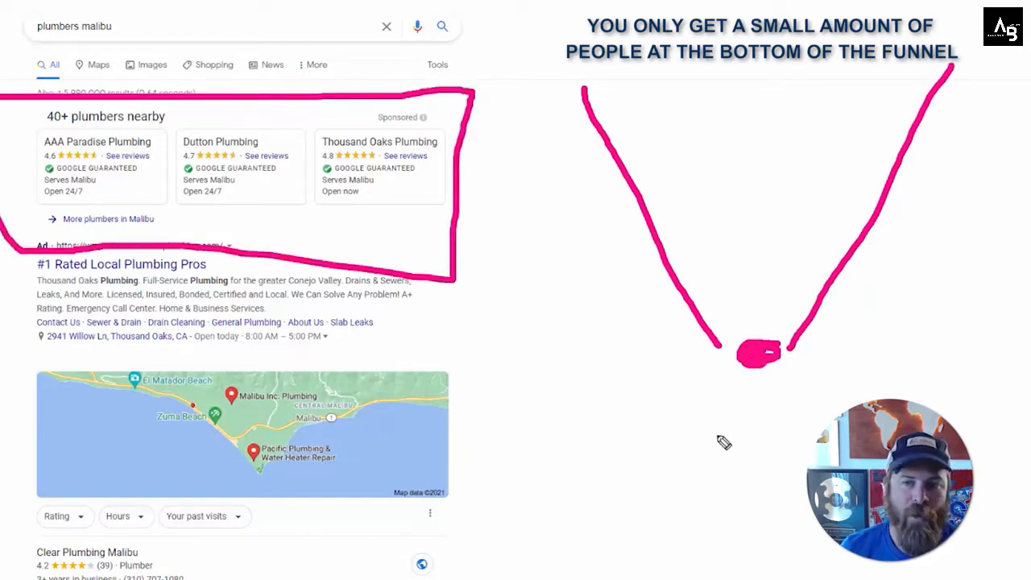
mouse_move(676, 550)
mouse_down()
mouse_move(667, 473)
mouse_move(662, 490)
mouse_up()
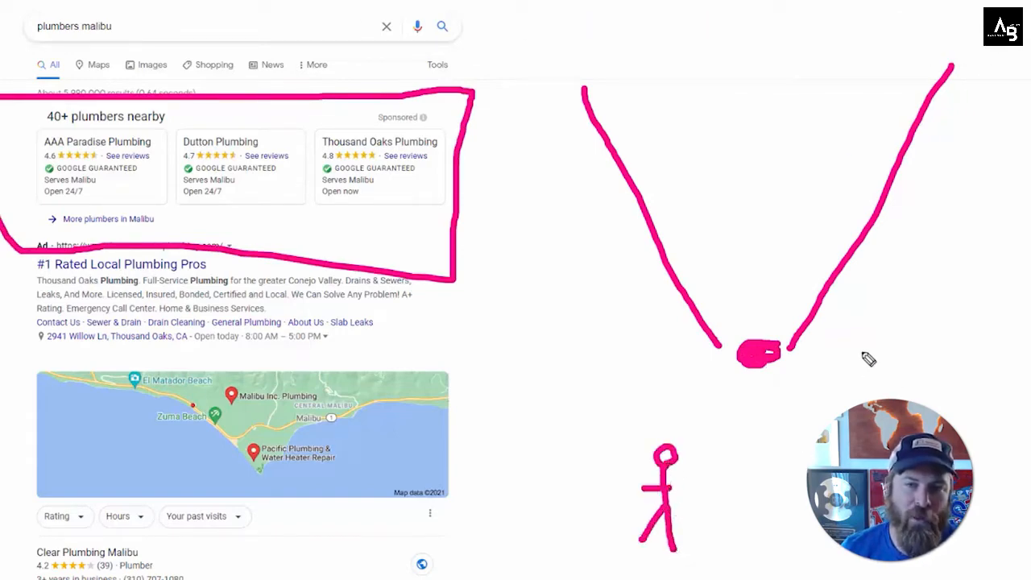
mouse_move(880, 331)
mouse_down()
mouse_move(823, 379)
mouse_move(855, 379)
mouse_up()
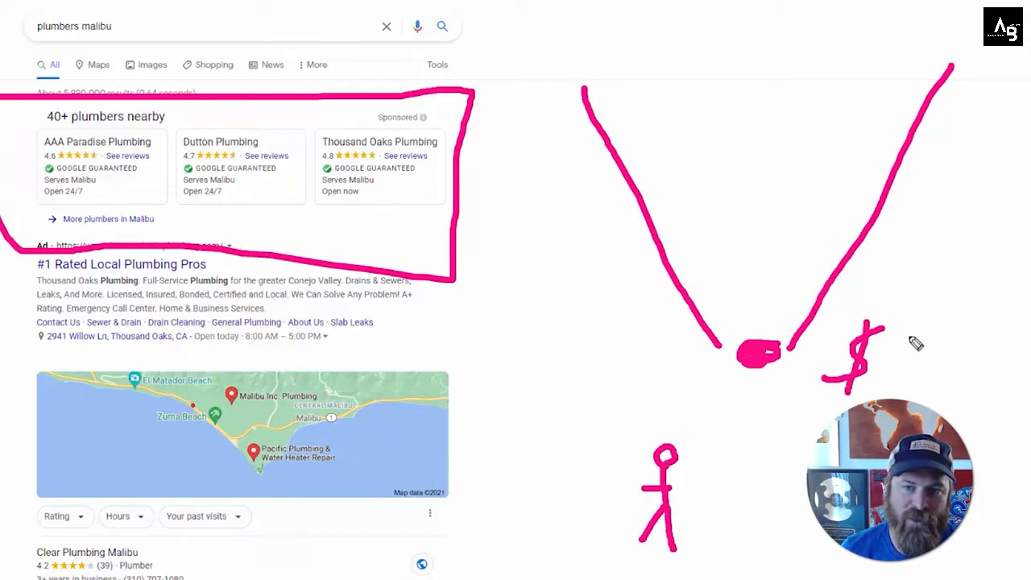
drag(914, 338, 893, 387)
drag(959, 338, 935, 378)
drag(944, 309, 947, 393)
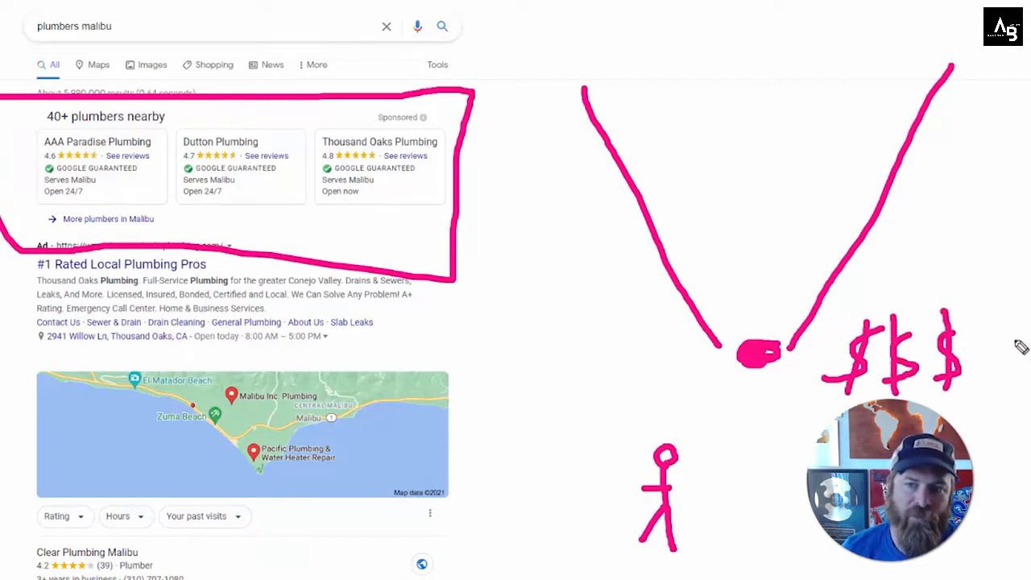
drag(1016, 340, 982, 388)
drag(1008, 317, 999, 400)
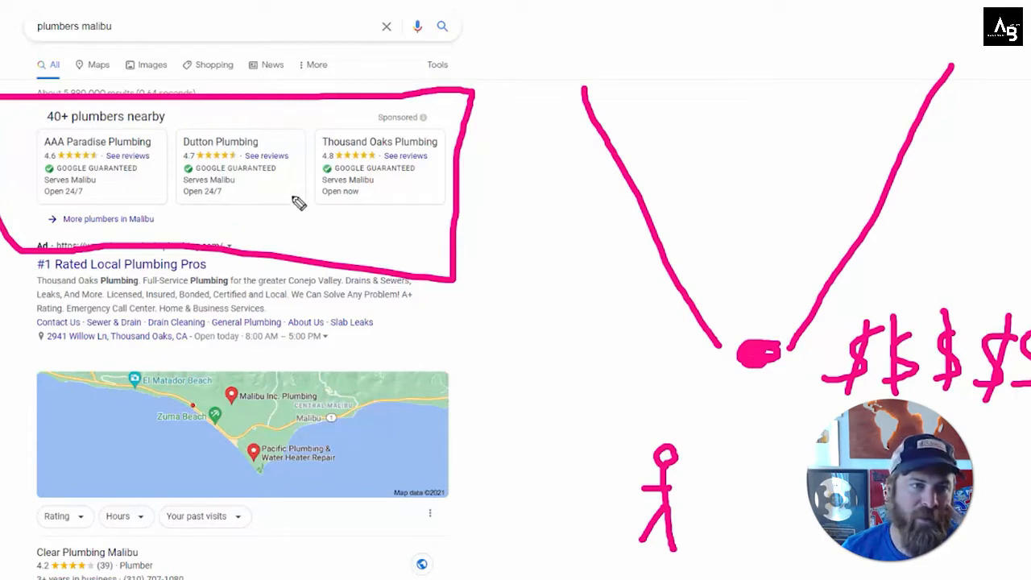
mouse_move(50, 165)
mouse_down()
mouse_move(164, 175)
mouse_move(442, 150)
mouse_up()
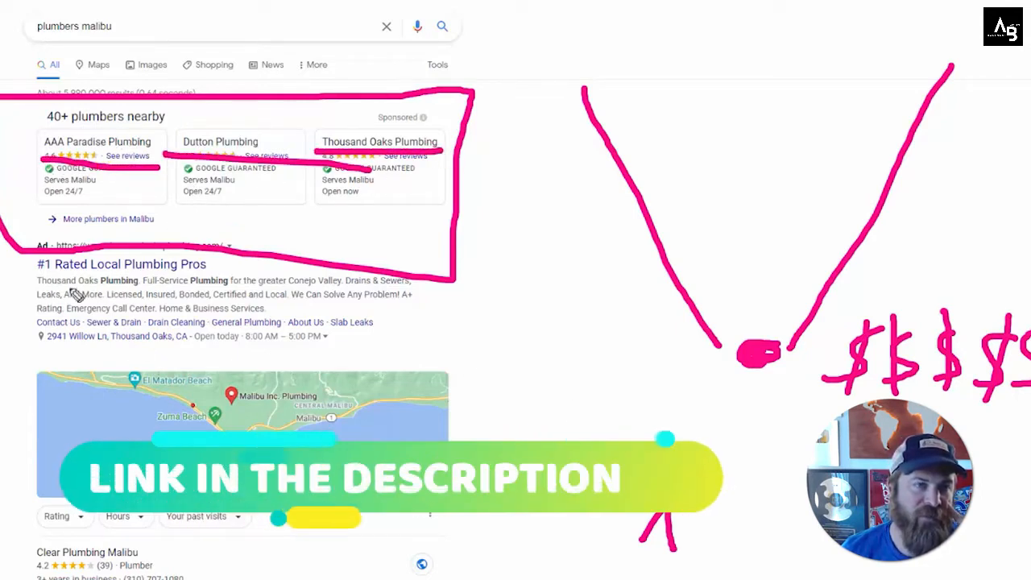
drag(38, 278, 309, 289)
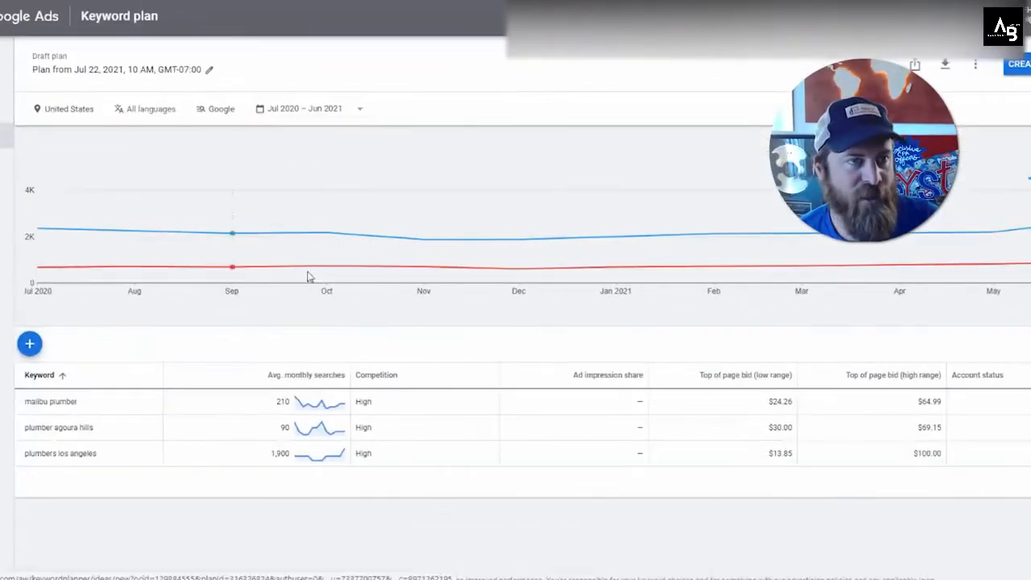
Step: Examine the keyword plan's average monthly searches and top-of-page bid ranges for each plumber keyword
scroll(564, 371, down, 1)
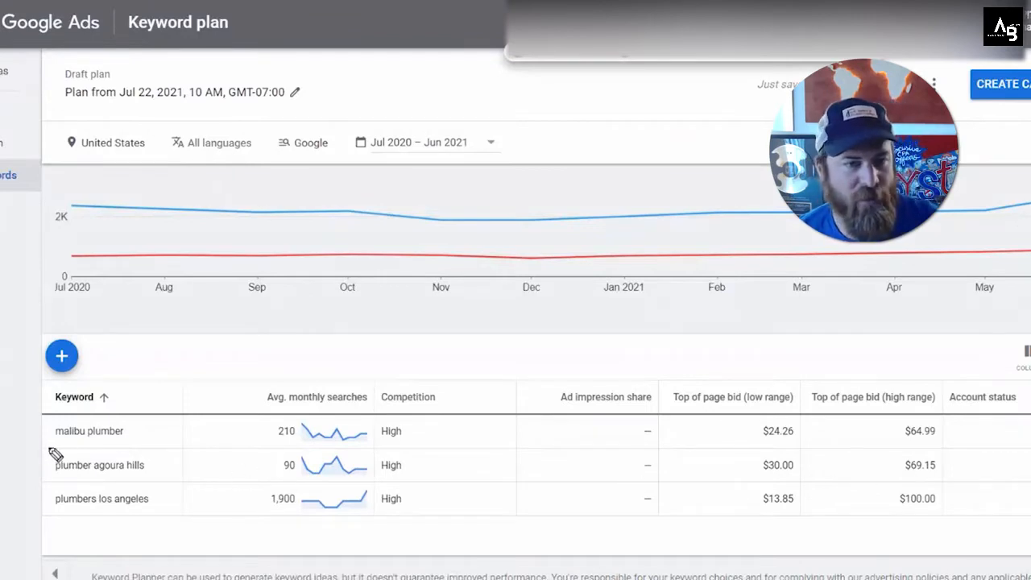
mouse_move(41, 443)
mouse_down()
mouse_move(174, 453)
mouse_move(163, 467)
mouse_up()
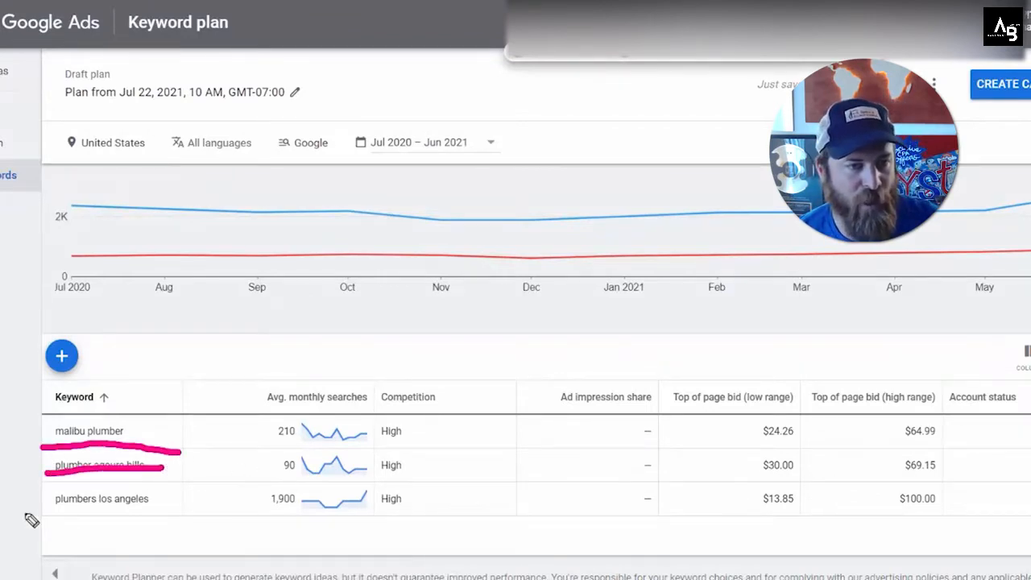
drag(27, 513, 139, 516)
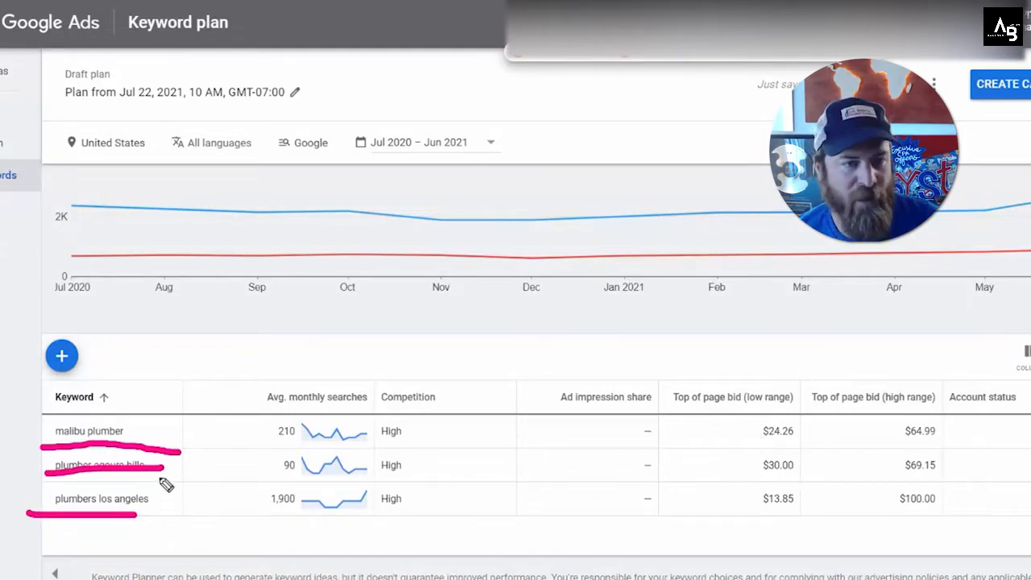
mouse_move(113, 487)
mouse_down()
mouse_move(35, 518)
mouse_move(130, 487)
mouse_up()
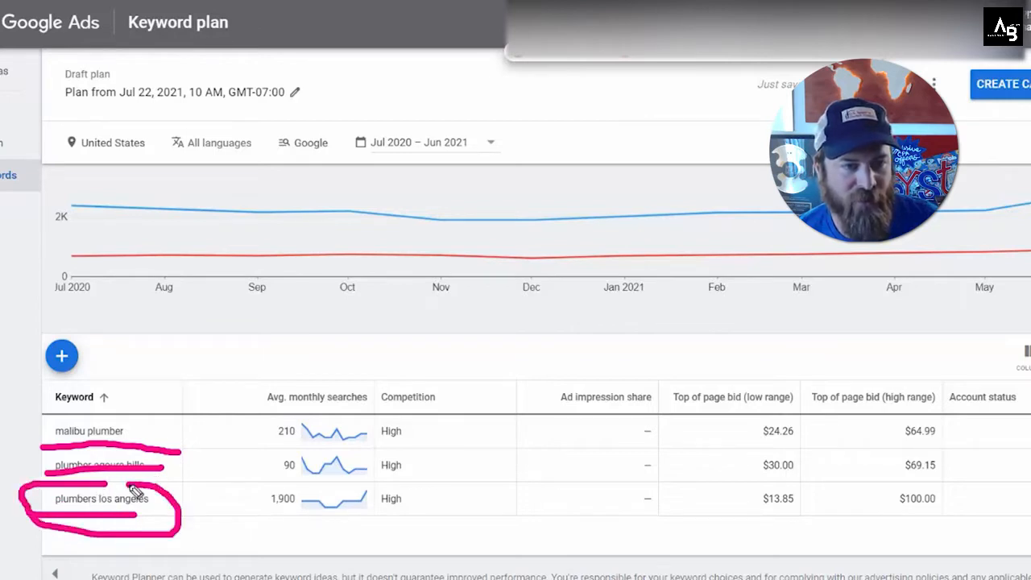
mouse_move(743, 502)
mouse_down()
mouse_move(787, 520)
mouse_move(719, 486)
mouse_move(753, 525)
mouse_up()
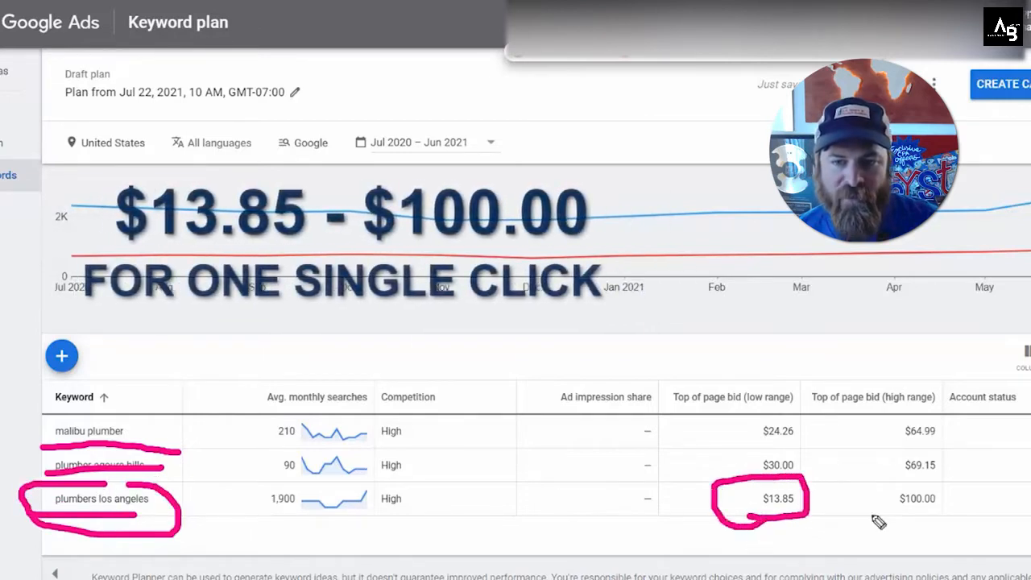
mouse_move(949, 485)
mouse_down()
mouse_move(930, 488)
mouse_move(958, 526)
mouse_up()
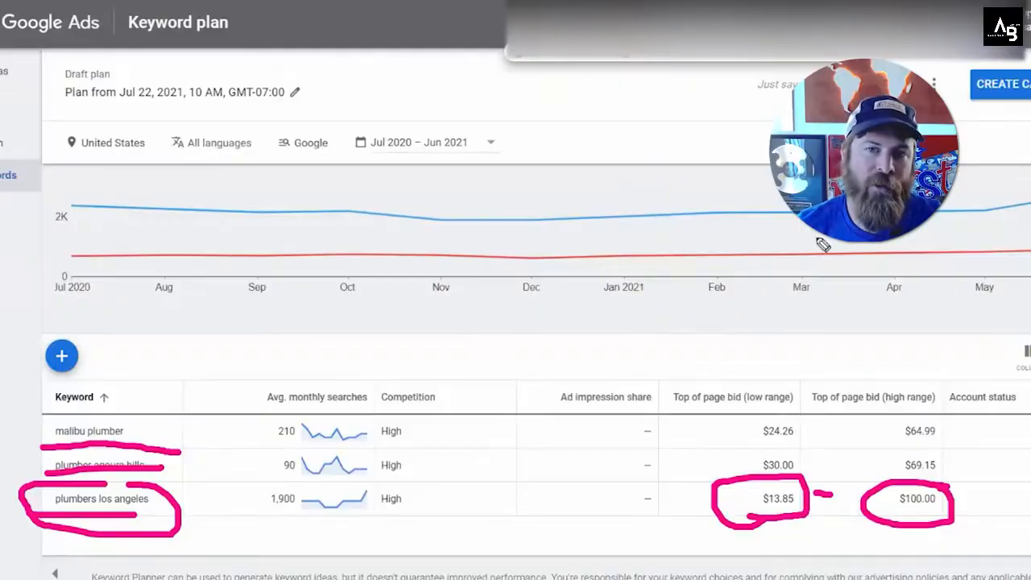
mouse_move(824, 342)
mouse_down()
mouse_move(844, 379)
mouse_move(813, 394)
mouse_move(874, 393)
mouse_up()
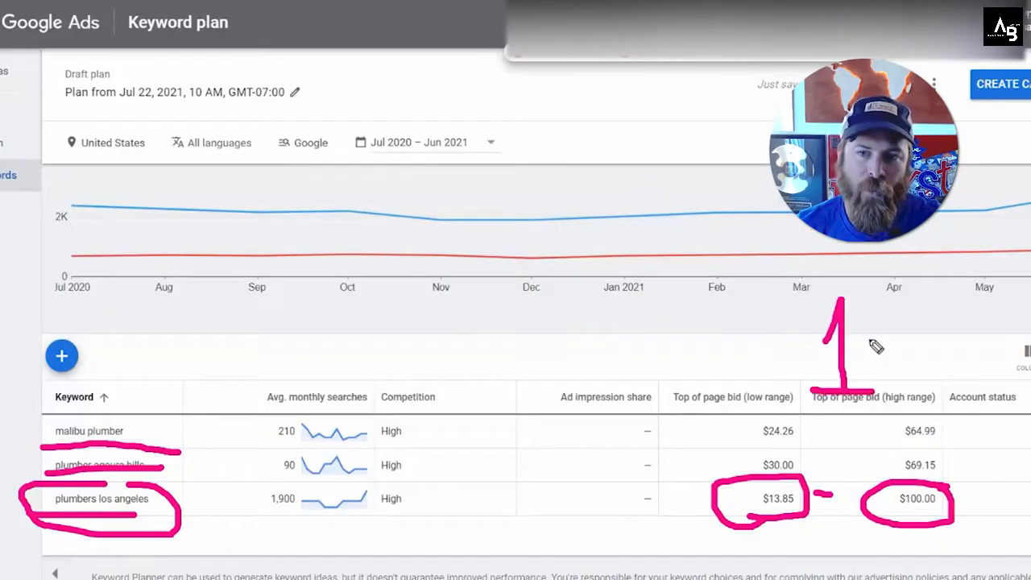
drag(164, 303, 159, 389)
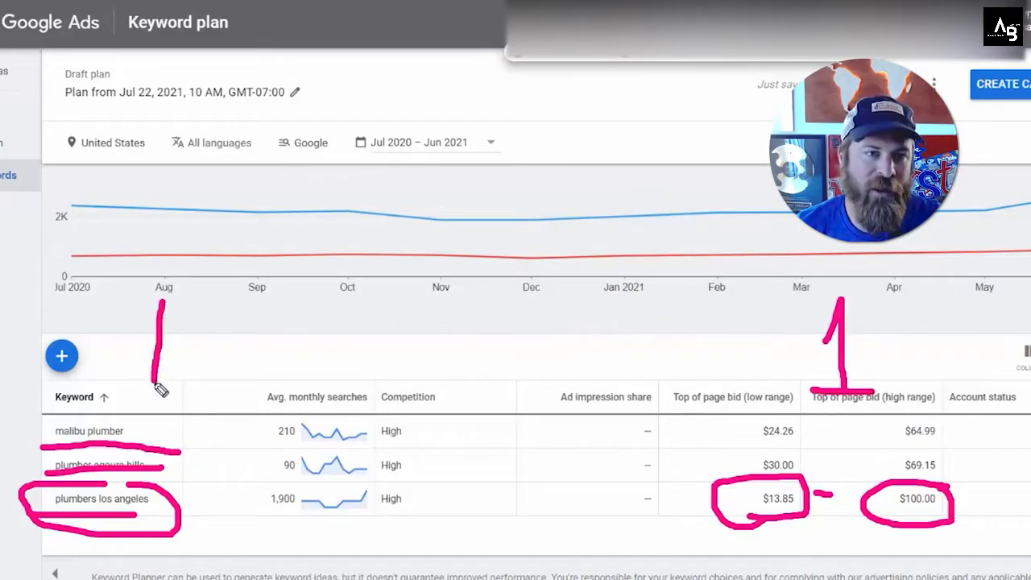
drag(235, 316, 230, 317)
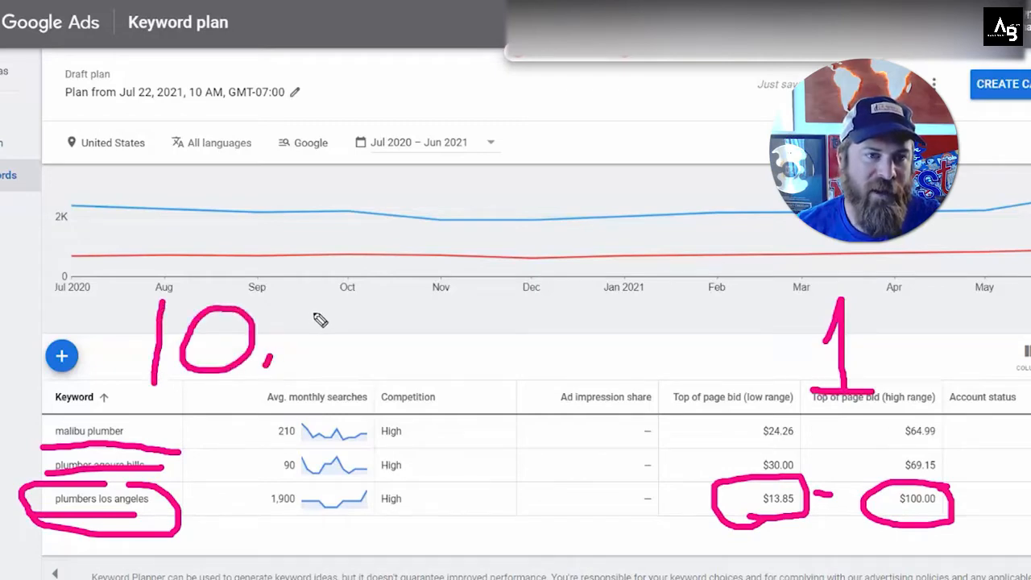
mouse_move(322, 316)
mouse_down()
mouse_move(361, 358)
mouse_move(373, 324)
mouse_move(490, 321)
mouse_move(508, 363)
mouse_move(536, 330)
mouse_move(536, 361)
mouse_move(572, 361)
mouse_move(587, 339)
mouse_up()
drag(149, 394, 654, 396)
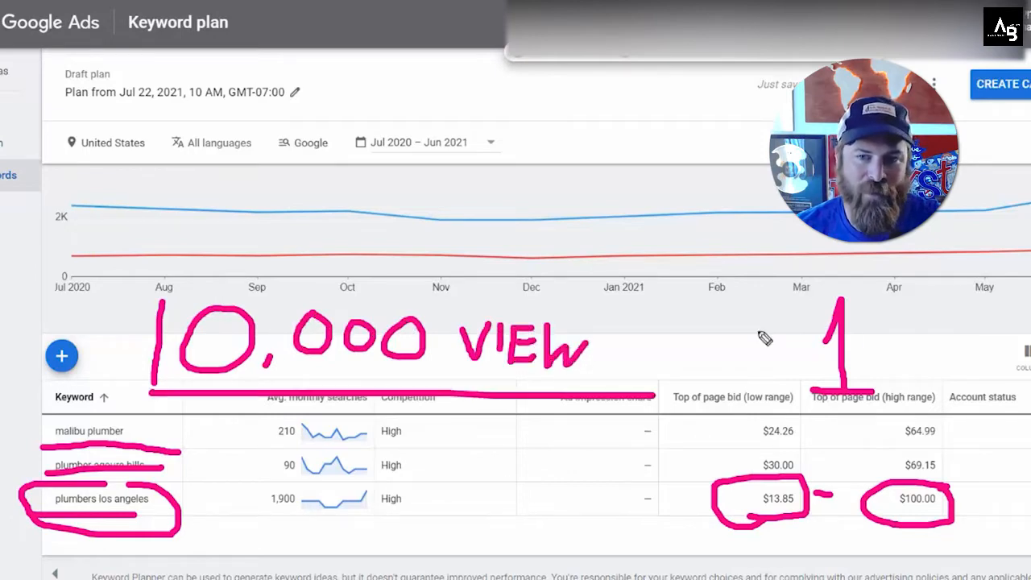
drag(889, 269, 940, 203)
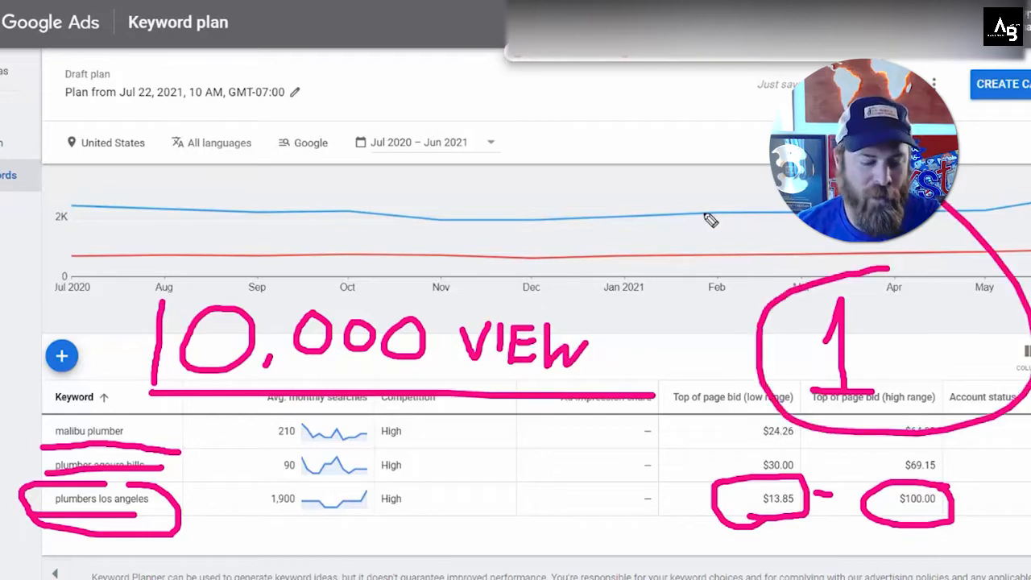
key(Escape)
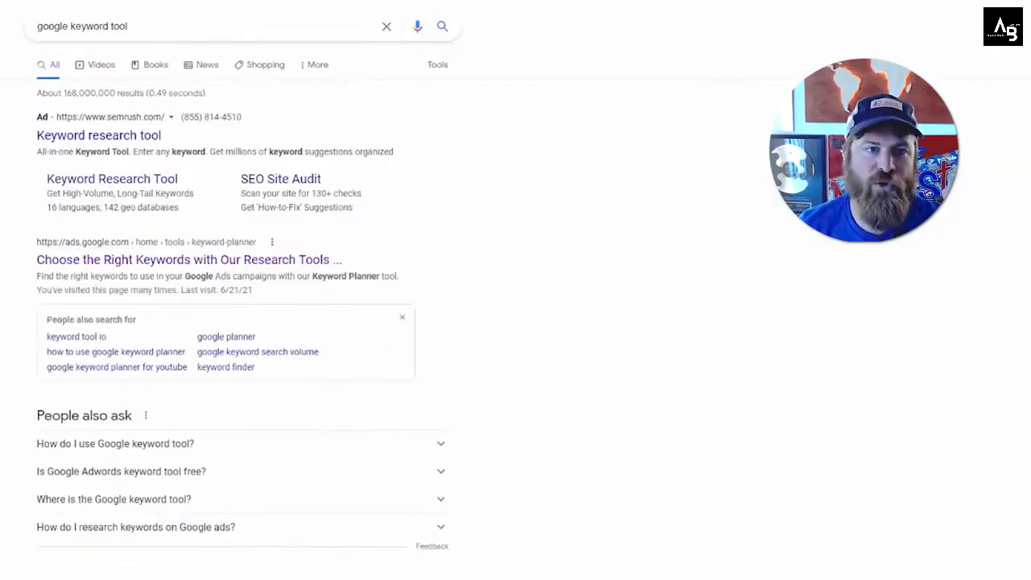
Step: Choose Search as the campaign type for the new campaign without a goal
click(516, 1)
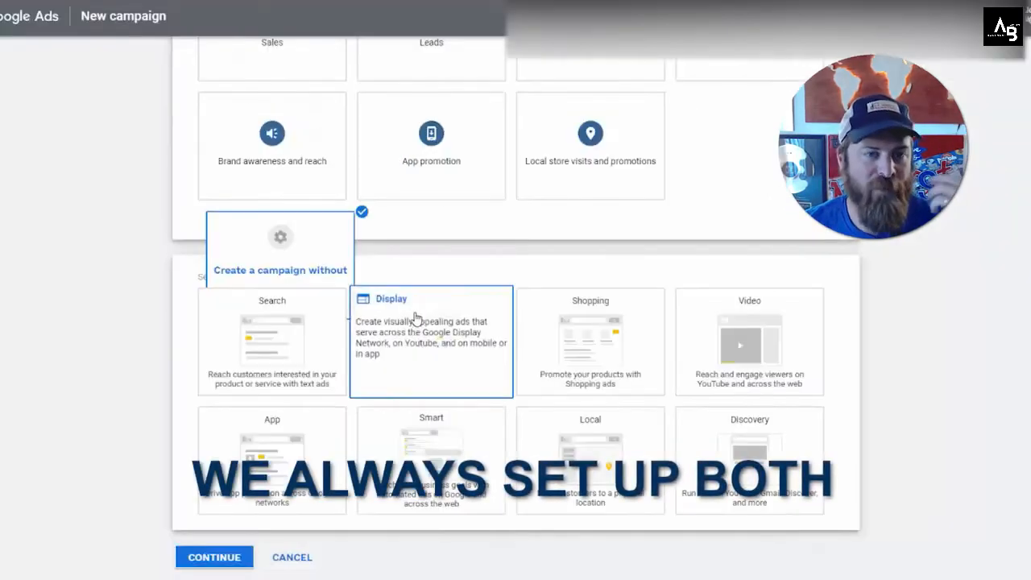
click(335, 352)
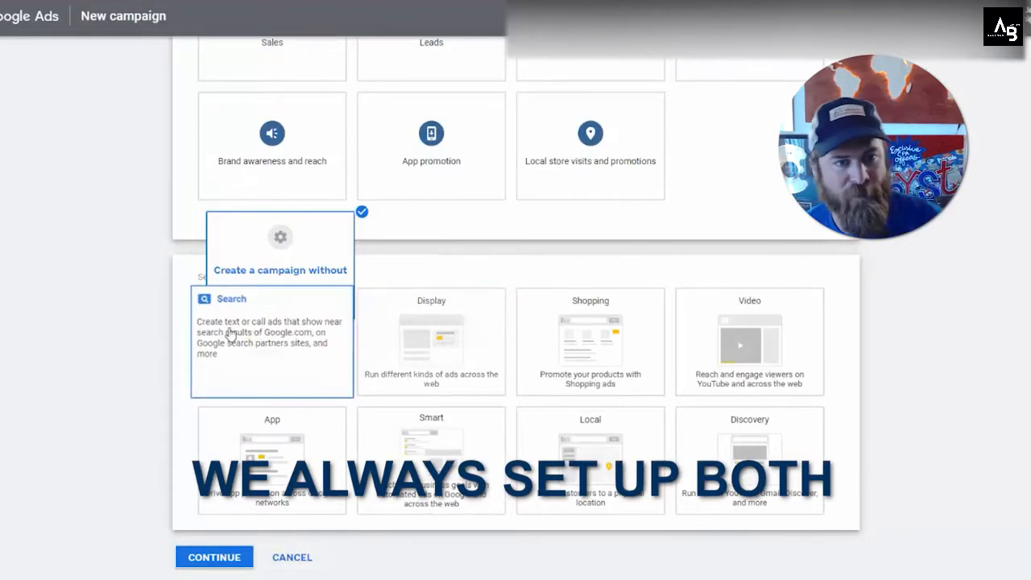
scroll(241, 338, down, 3)
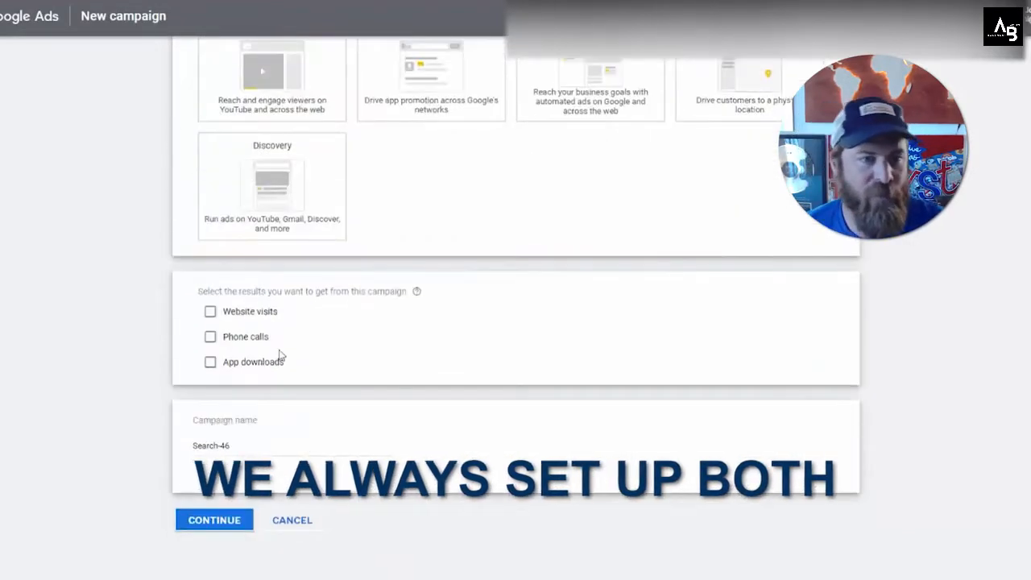
click(210, 336)
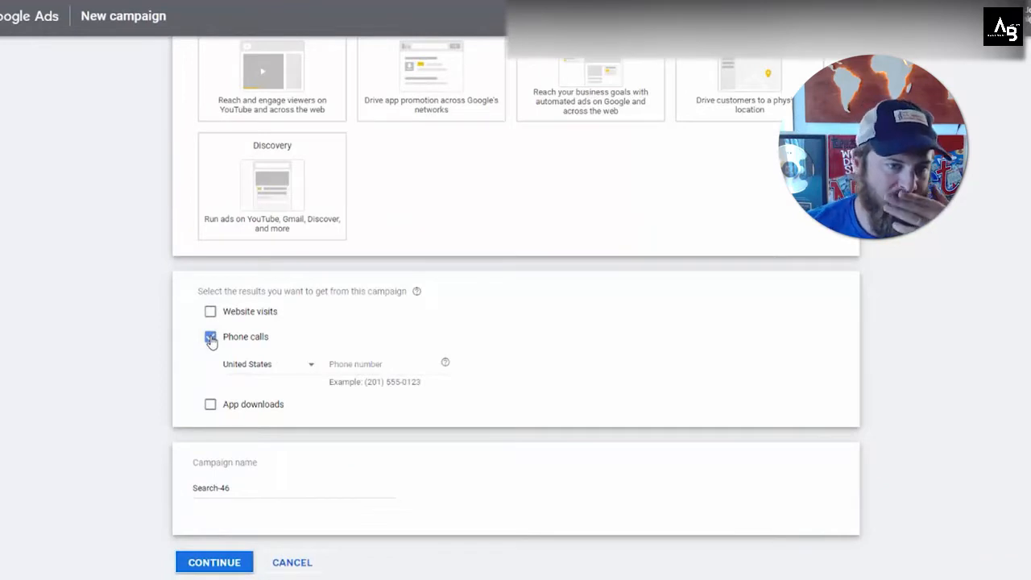
click(368, 363)
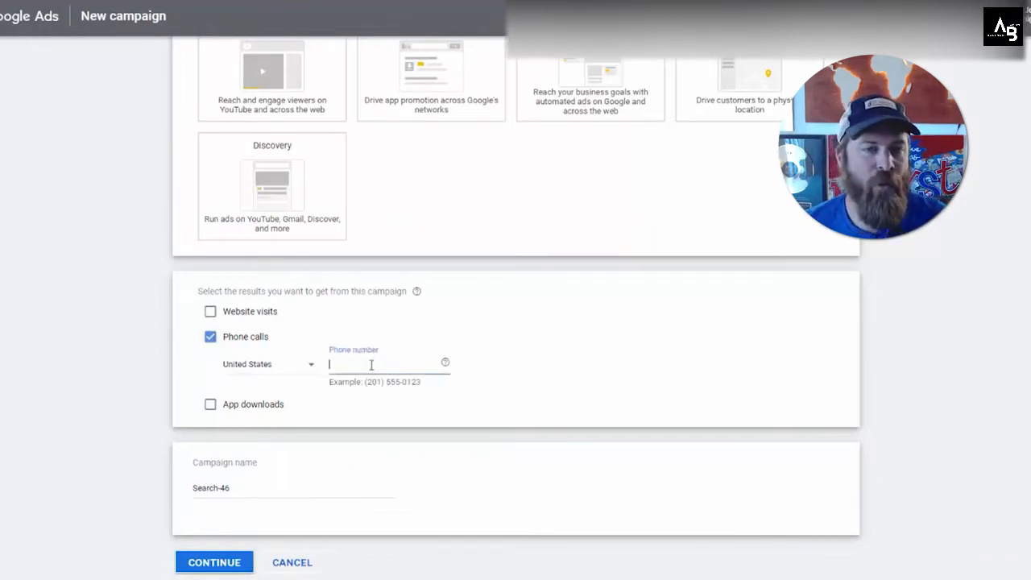
click(210, 337)
Step: Select Website visits as the campaign result, using the business's plumbing page URL and the name Search - Plumber
click(211, 312)
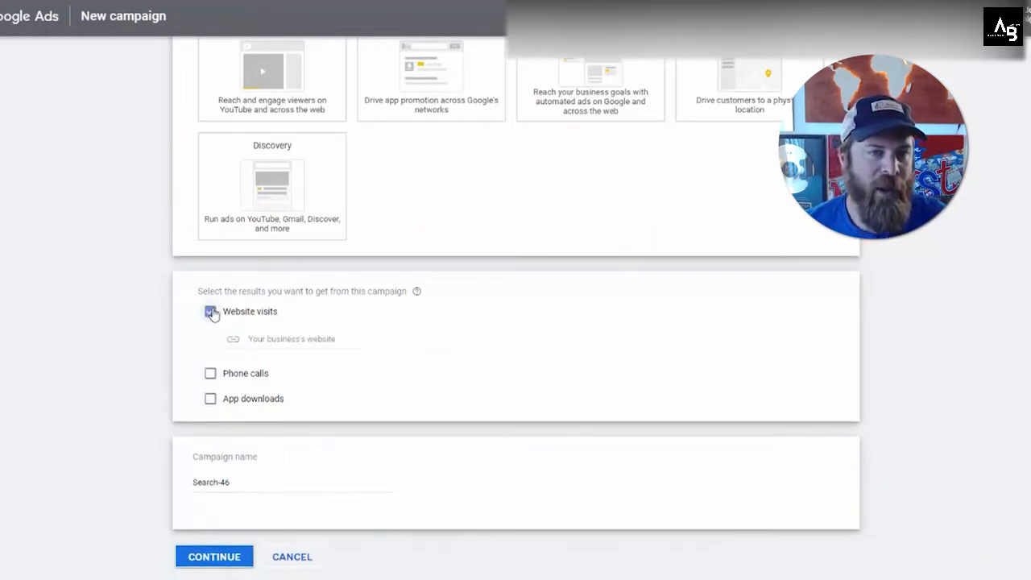
click(211, 312)
click(211, 312)
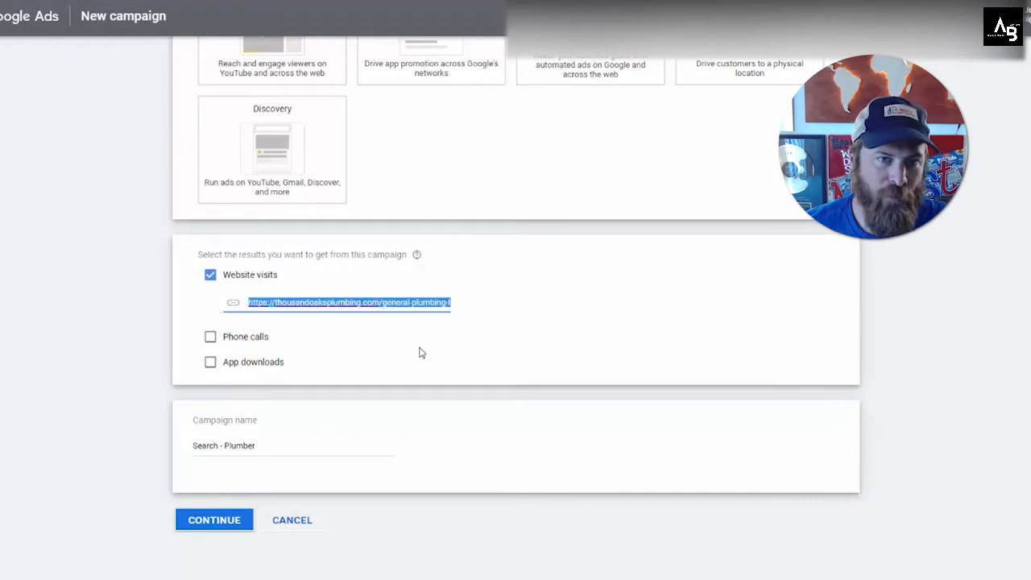
click(536, 324)
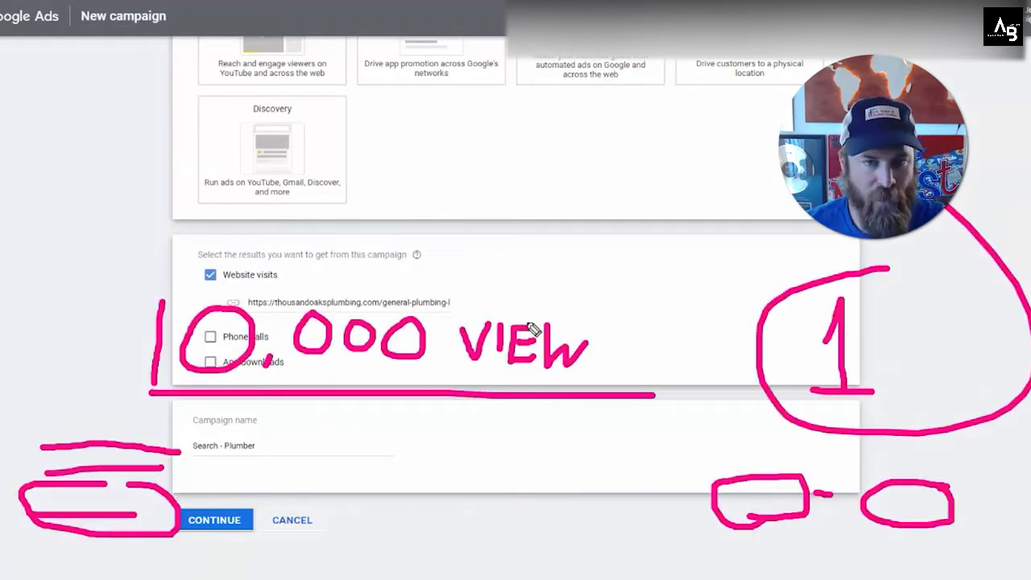
key(e)
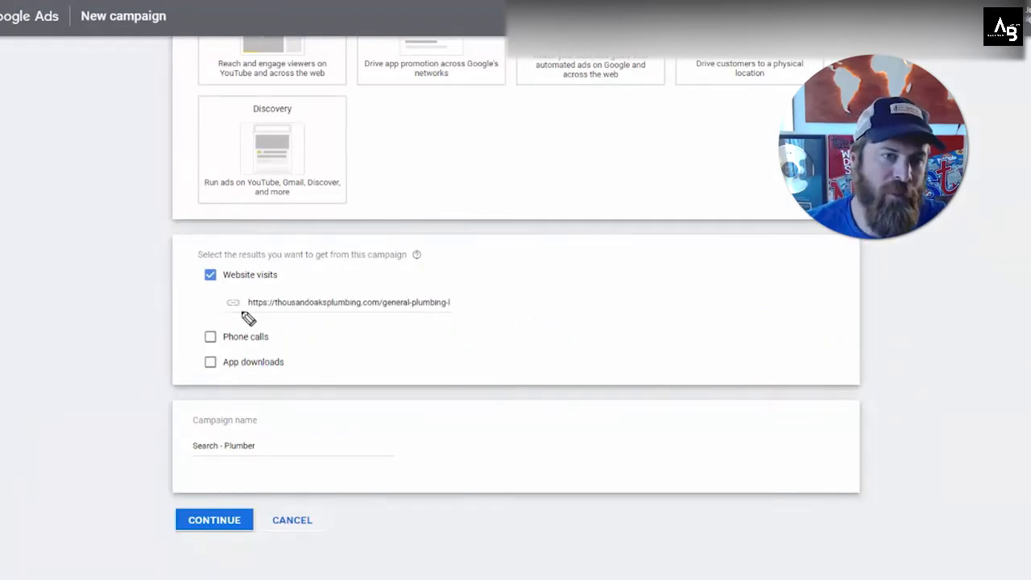
drag(228, 314, 512, 315)
mouse_move(245, 407)
mouse_down()
mouse_move(258, 513)
mouse_move(284, 417)
mouse_up()
drag(64, 515, 193, 512)
mouse_move(155, 483)
mouse_down()
mouse_move(192, 515)
mouse_move(136, 532)
mouse_up()
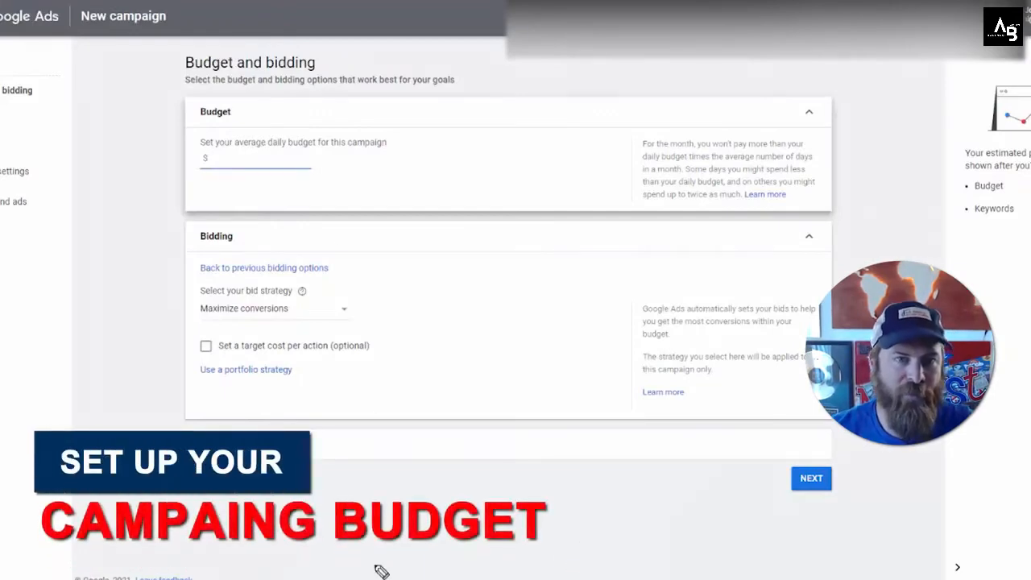
mouse_move(525, 122)
mouse_down()
mouse_move(554, 140)
mouse_move(567, 184)
mouse_up()
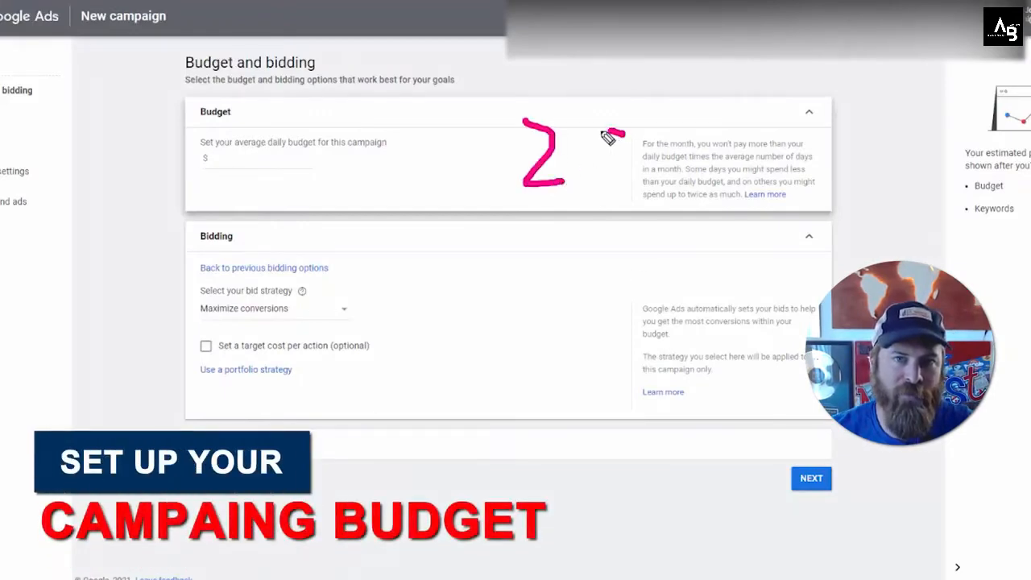
mouse_move(609, 134)
mouse_down()
mouse_move(628, 171)
mouse_move(592, 169)
mouse_up()
drag(662, 130, 654, 132)
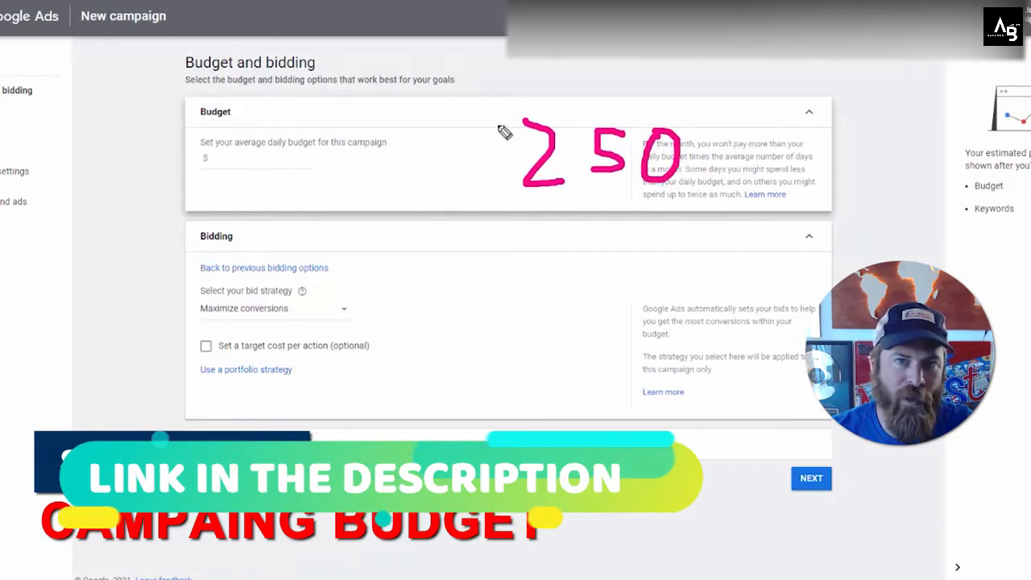
mouse_move(500, 121)
mouse_down()
mouse_move(520, 167)
mouse_move(469, 172)
mouse_up()
drag(493, 104, 492, 187)
mouse_move(719, 168)
mouse_down()
mouse_move(755, 91)
mouse_move(661, 210)
mouse_up()
mouse_move(729, 165)
mouse_down()
mouse_move(778, 185)
mouse_move(777, 197)
mouse_up()
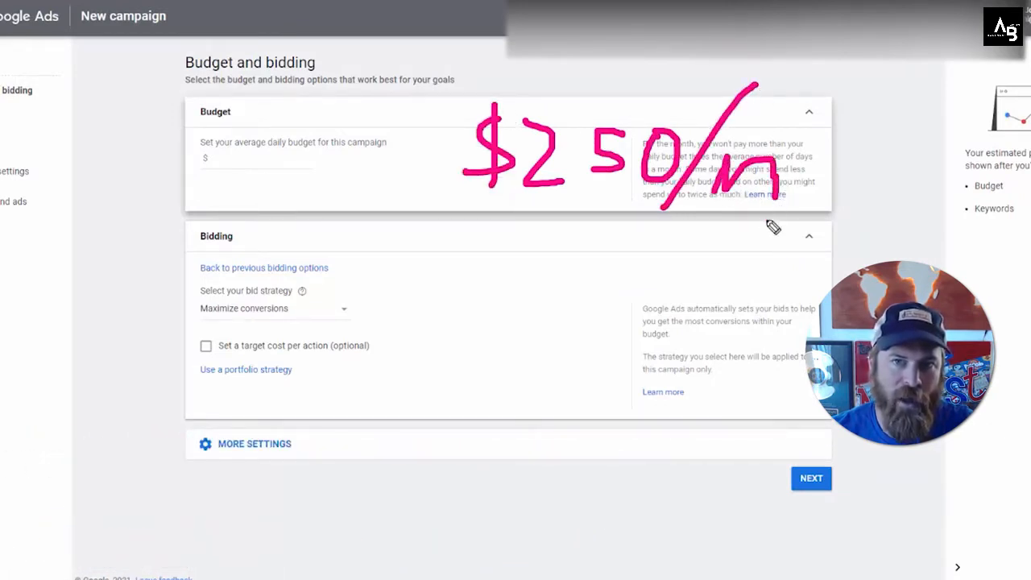
key(Escape)
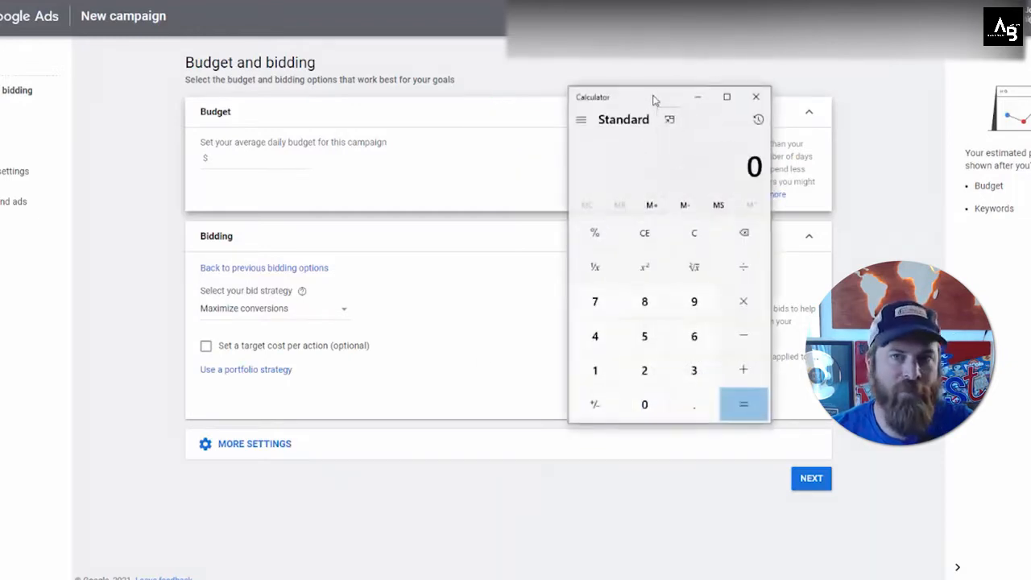
Step: Switch to Calculator and divide the 250 monthly budget by 30 to work out a daily budget
drag(654, 100, 632, 53)
click(623, 322)
click(623, 288)
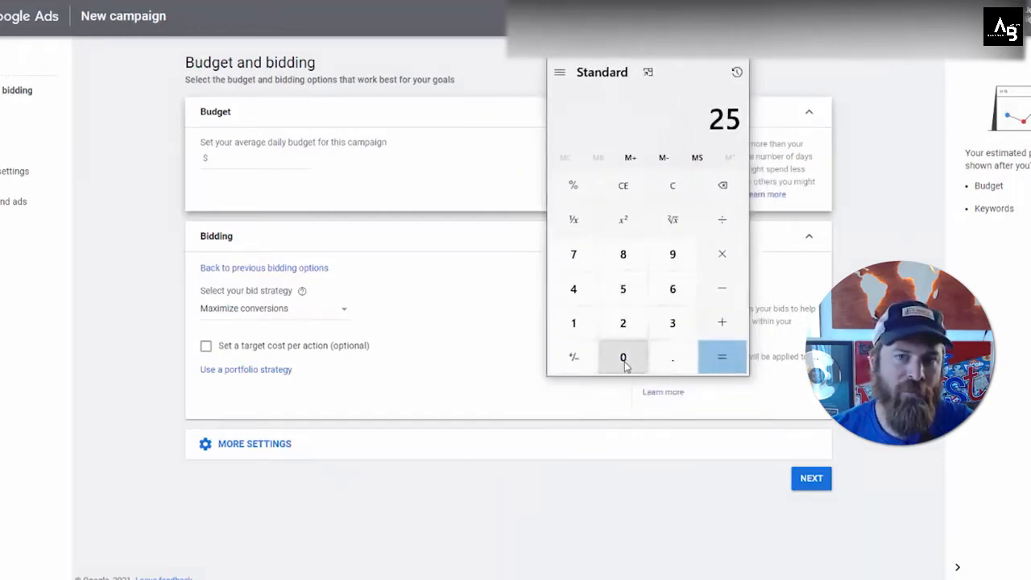
click(624, 362)
click(722, 219)
click(672, 322)
click(638, 357)
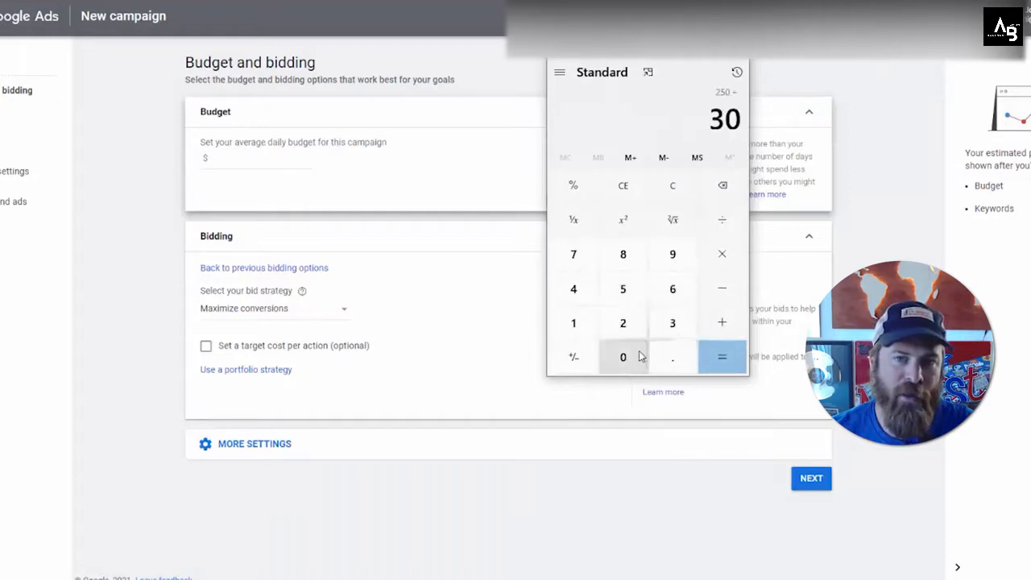
click(722, 357)
drag(559, 117, 633, 114)
click(636, 112)
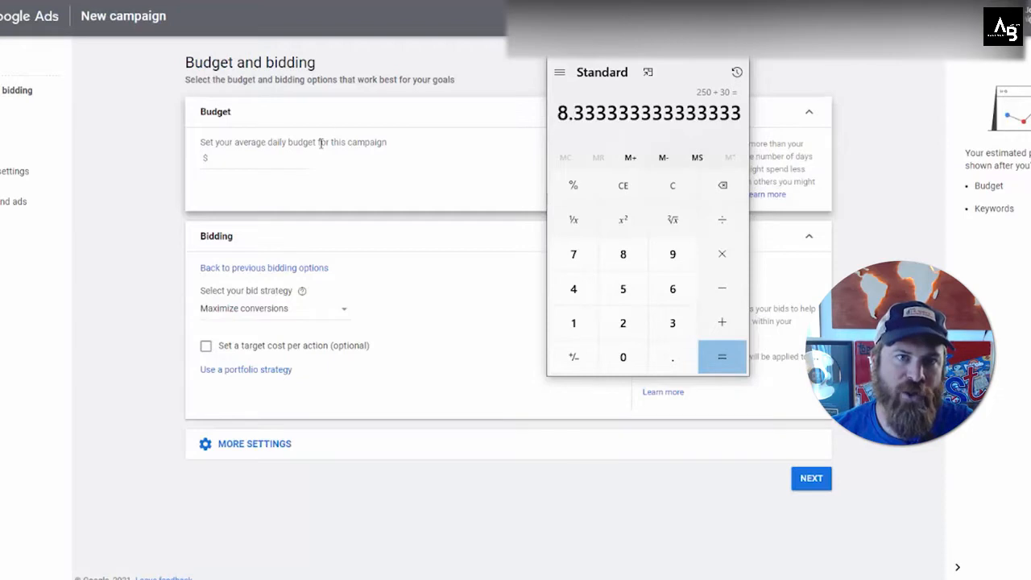
Step: Set the campaign's average daily budget to $8.00
click(256, 168)
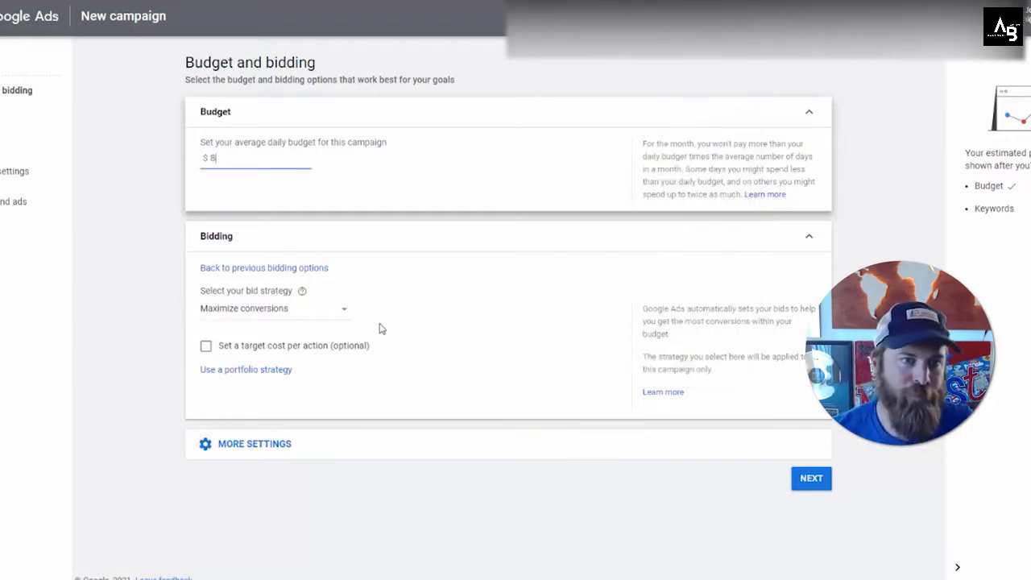
click(381, 329)
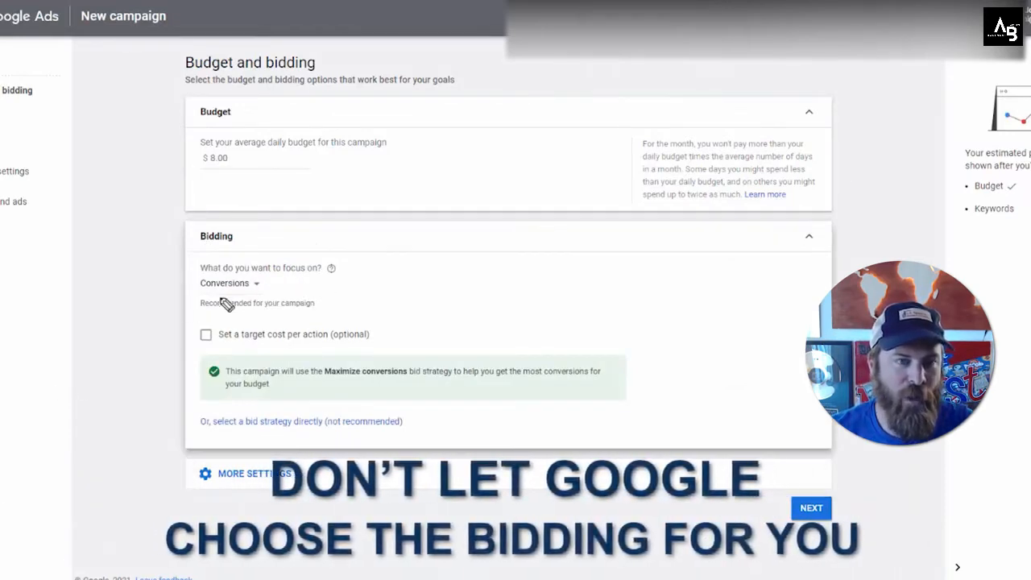
mouse_move(356, 262)
mouse_down()
mouse_move(300, 256)
mouse_move(213, 304)
mouse_move(331, 253)
mouse_move(173, 290)
mouse_move(198, 298)
mouse_move(201, 265)
mouse_up()
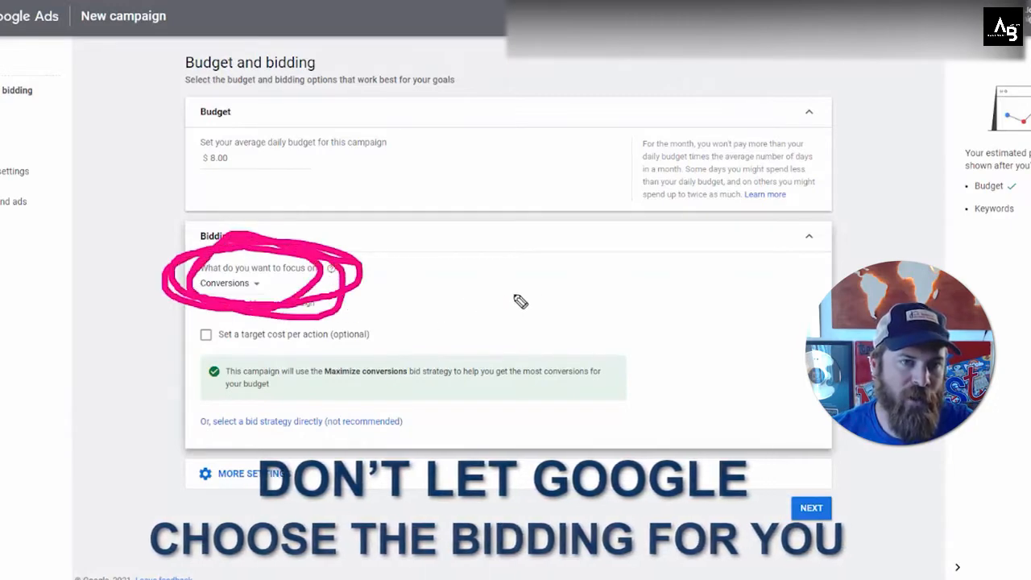
drag(233, 229, 132, 326)
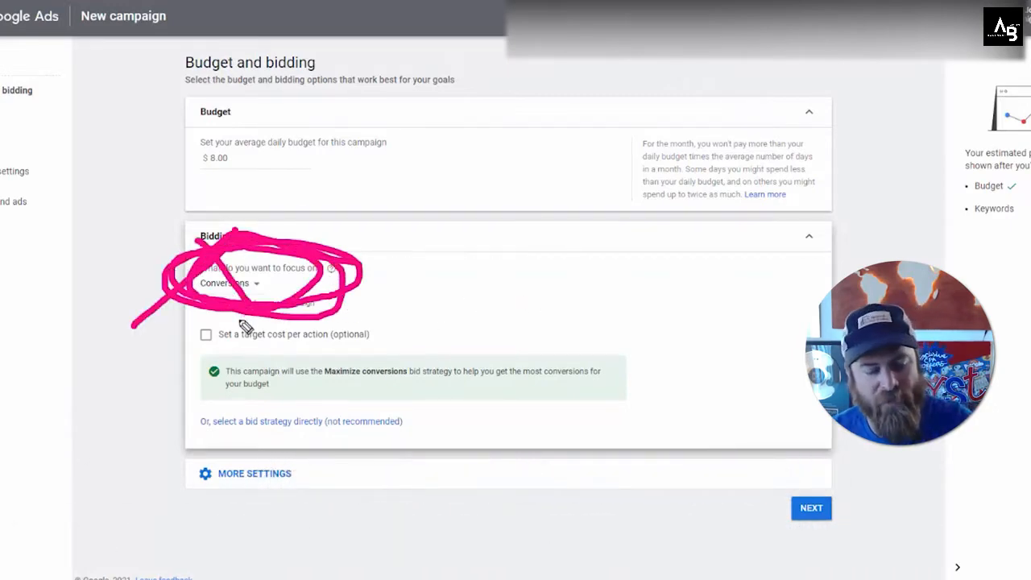
key(e)
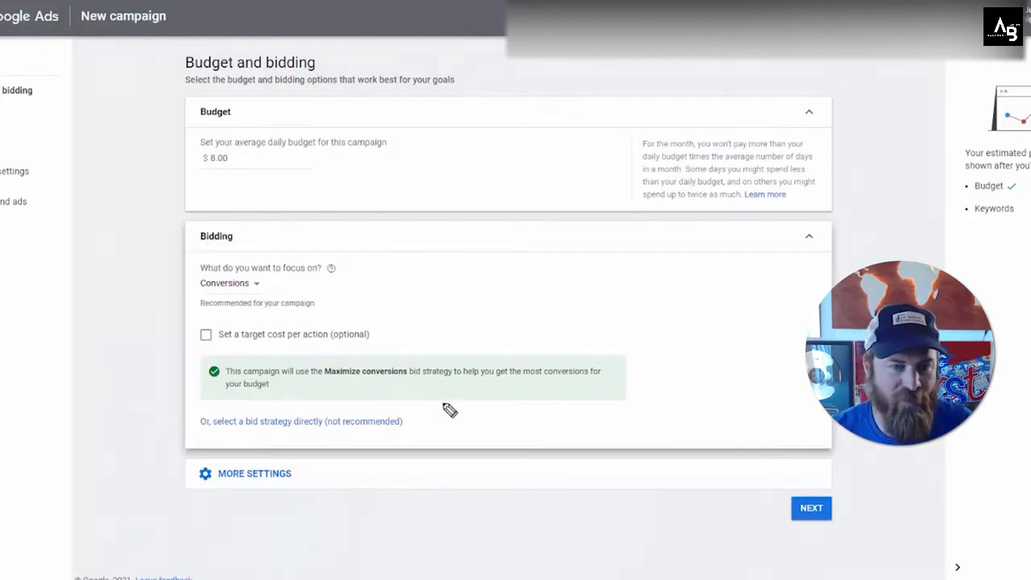
mouse_move(443, 404)
mouse_down()
mouse_move(253, 407)
mouse_move(193, 428)
mouse_move(255, 445)
mouse_move(392, 441)
mouse_move(433, 420)
mouse_up()
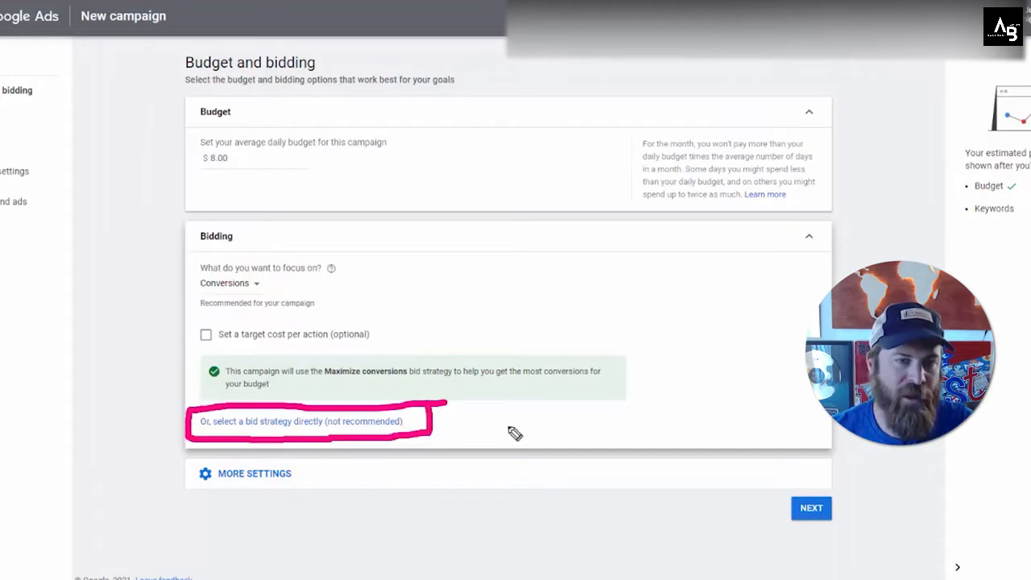
mouse_move(729, 428)
mouse_down()
mouse_move(448, 430)
mouse_move(460, 456)
mouse_move(453, 430)
mouse_move(453, 443)
mouse_up()
key(ctrl+shift+6)
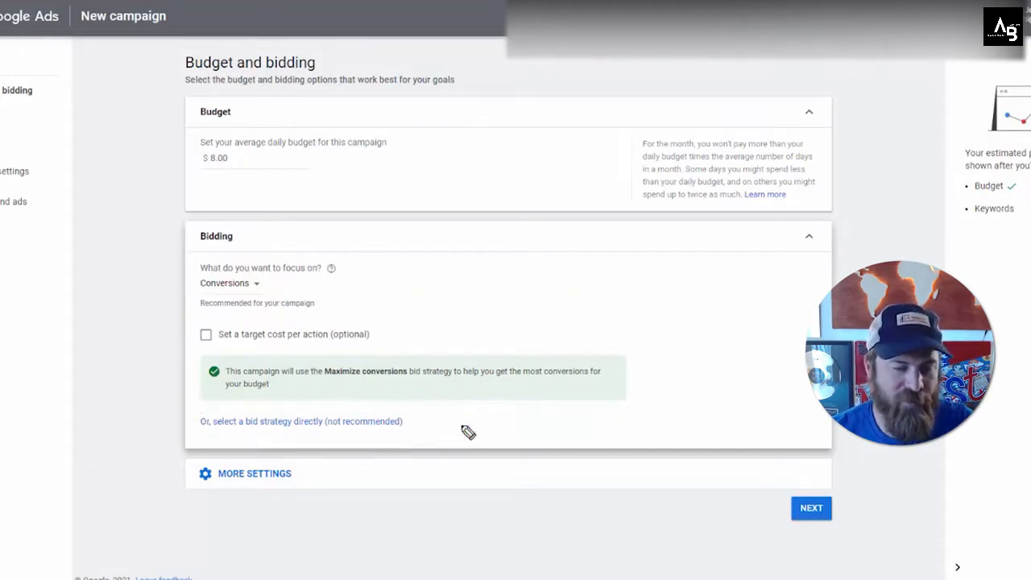
Step: Choose the bid strategy directly and select Manual CPC
click(381, 421)
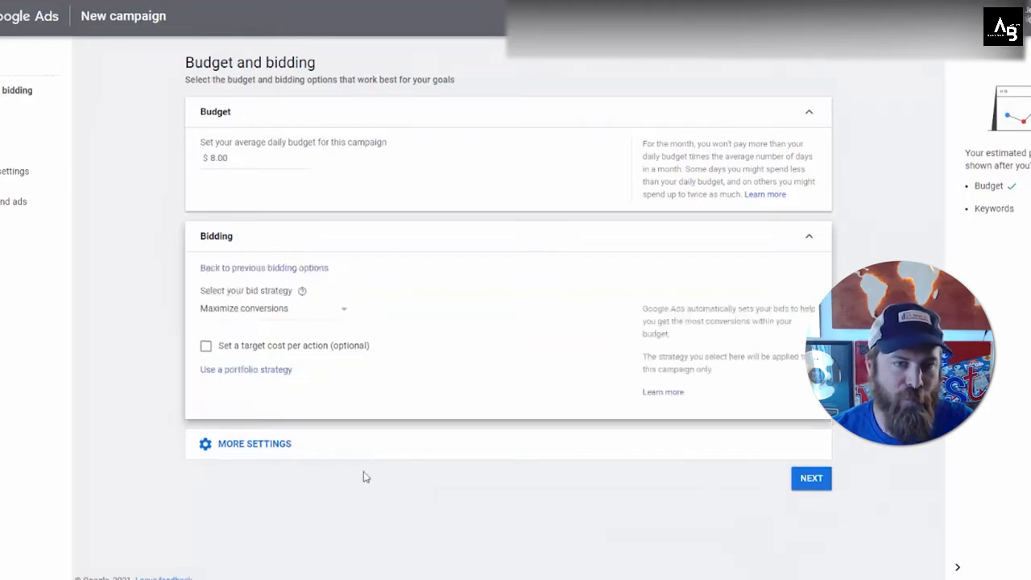
click(323, 320)
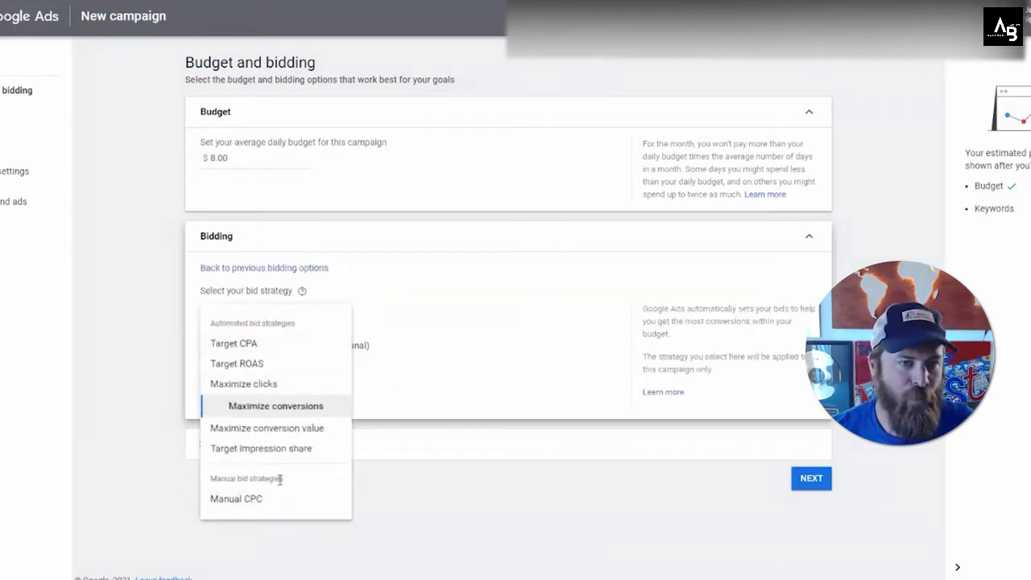
mouse_move(283, 481)
mouse_down()
mouse_move(212, 488)
mouse_move(242, 487)
mouse_up()
click(238, 479)
key(ctrl+shift+d)
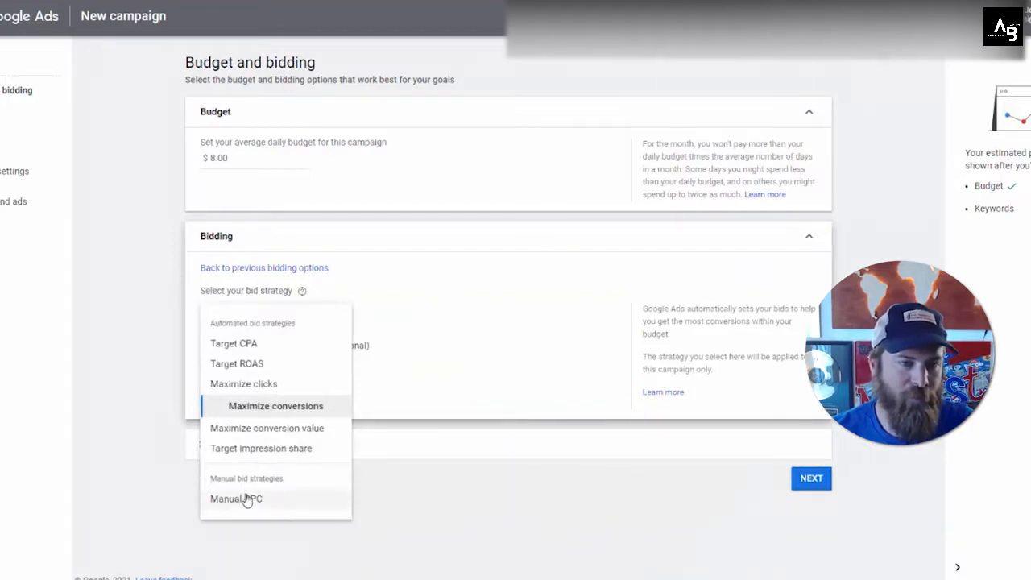
click(244, 499)
click(208, 345)
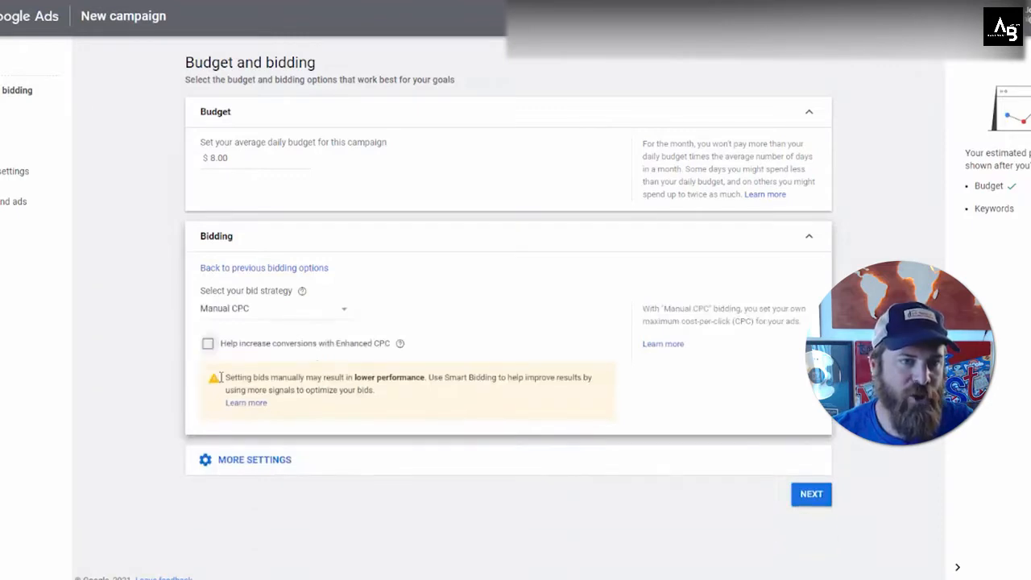
click(208, 346)
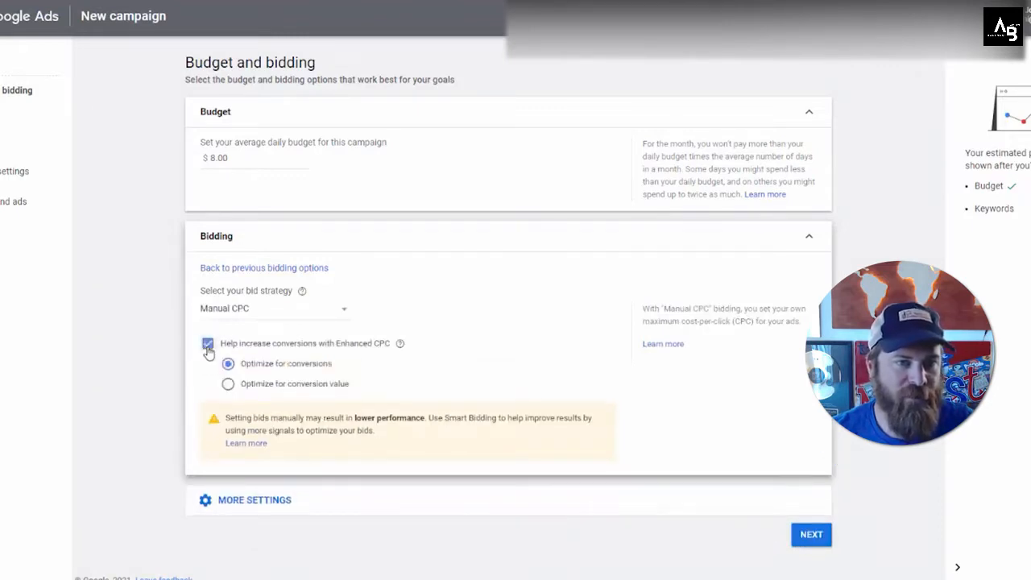
click(208, 345)
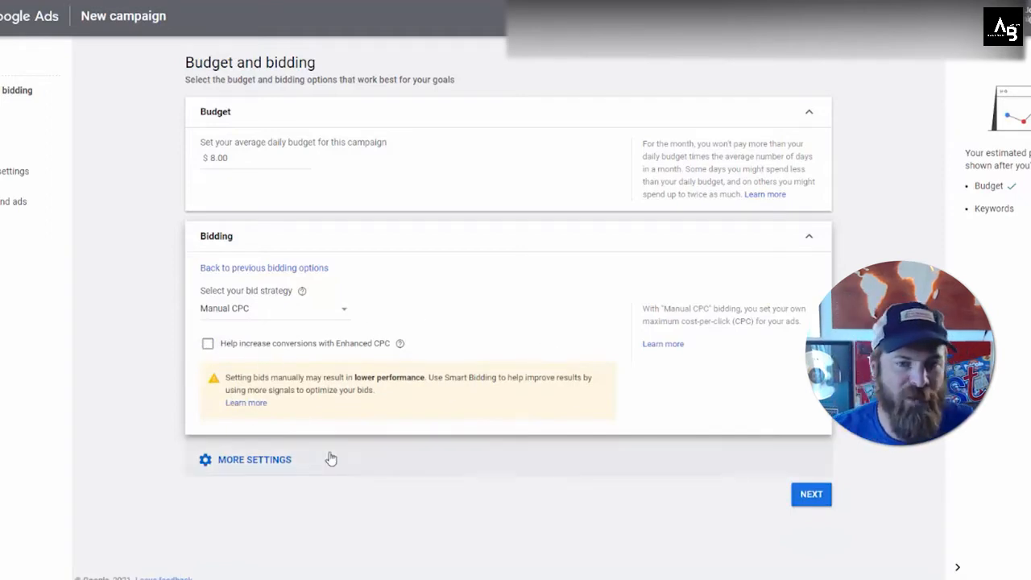
Step: Expand the additional bidding settings and continue to the campaign settings page
click(666, 461)
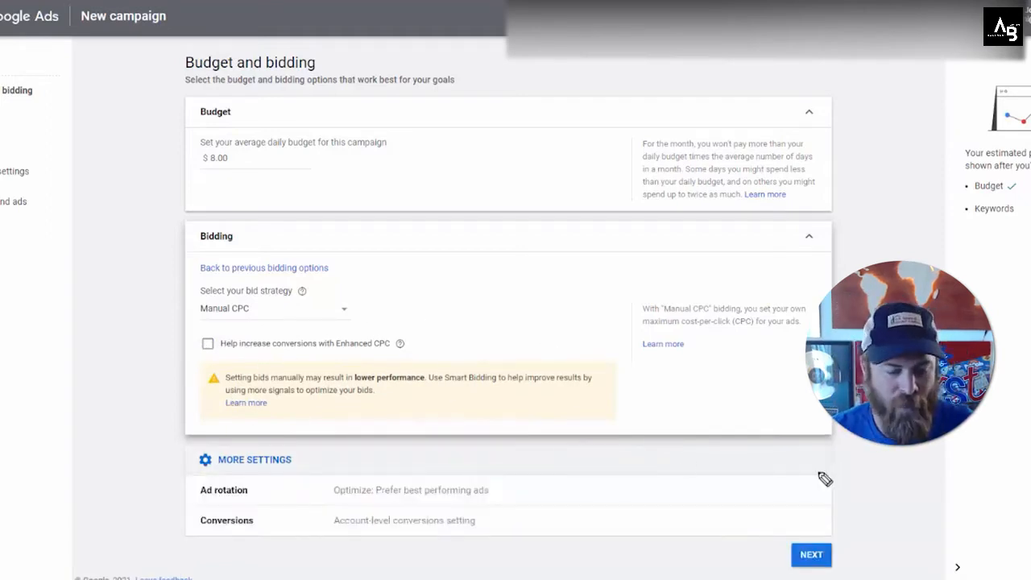
mouse_move(842, 531)
mouse_down()
mouse_move(853, 568)
mouse_move(849, 533)
mouse_up()
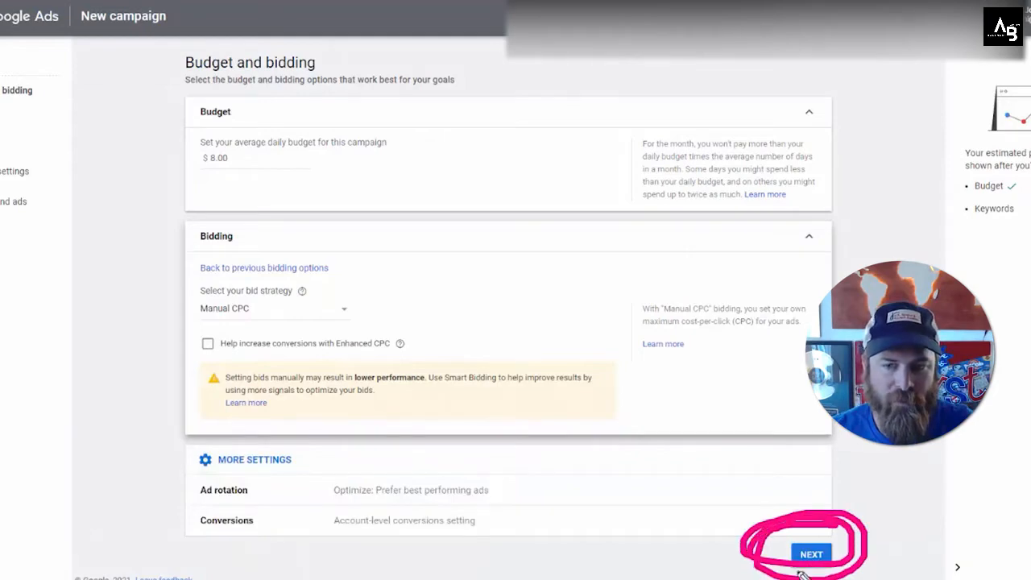
mouse_move(540, 65)
mouse_down()
mouse_move(77, 18)
mouse_move(143, 320)
mouse_move(761, 354)
mouse_move(840, 90)
mouse_move(324, 44)
mouse_up()
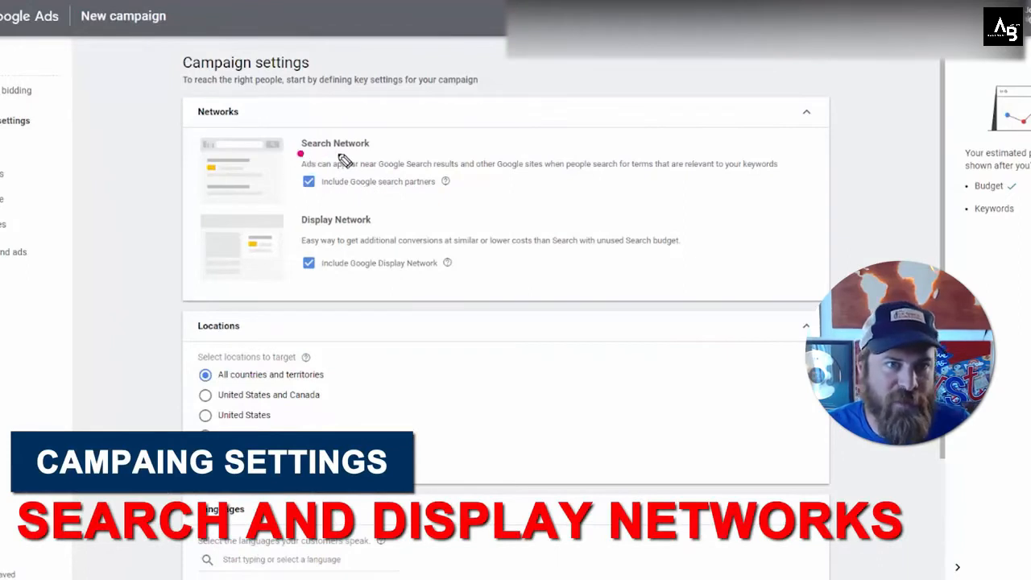
Step: Examine the Search Network and Display Network options, including search partners and the Display Network checkbox
drag(341, 157, 374, 165)
drag(309, 194, 465, 196)
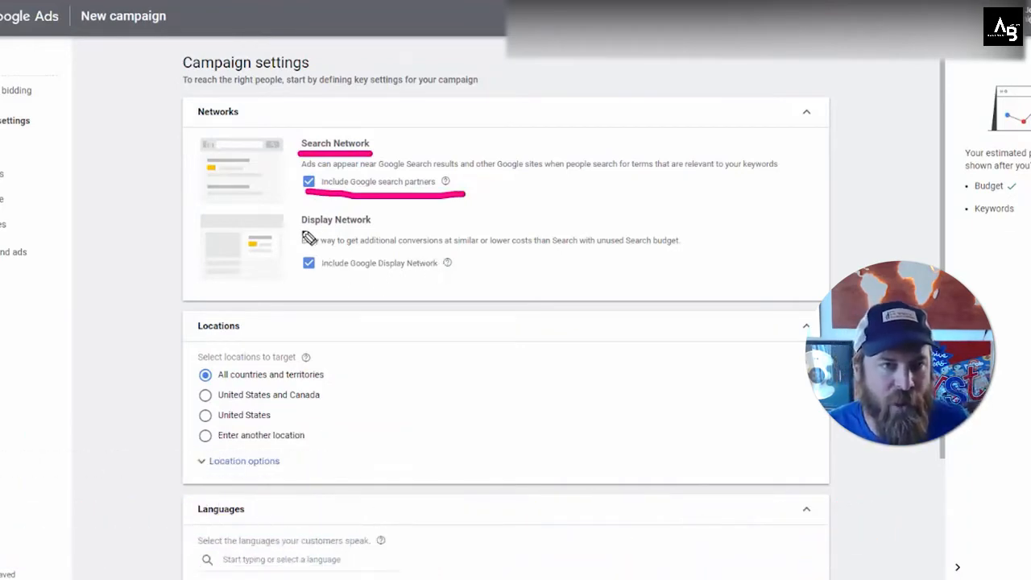
drag(303, 231, 418, 230)
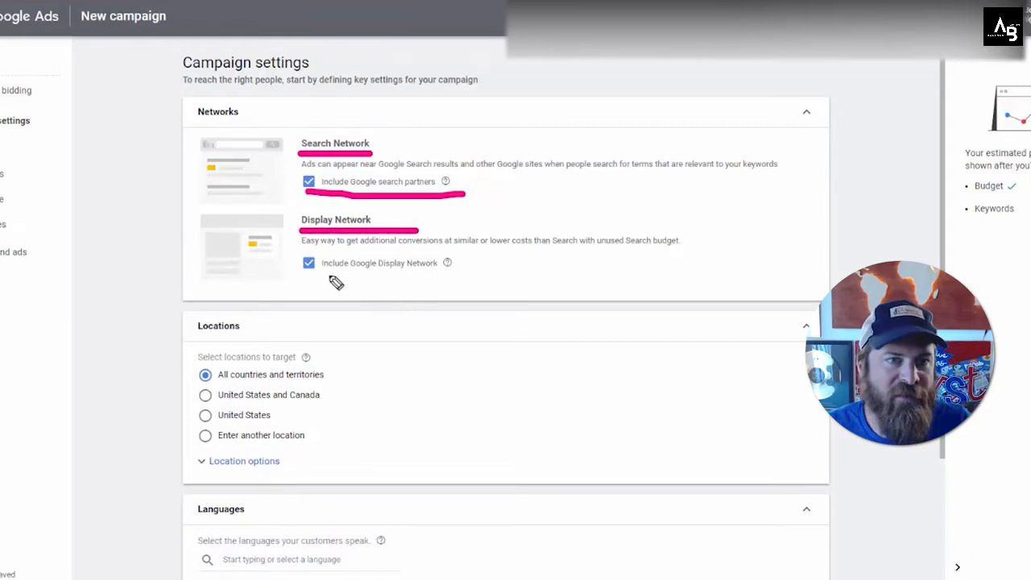
mouse_move(309, 273)
mouse_down()
mouse_move(483, 281)
mouse_move(483, 253)
mouse_move(280, 259)
mouse_move(441, 286)
mouse_up()
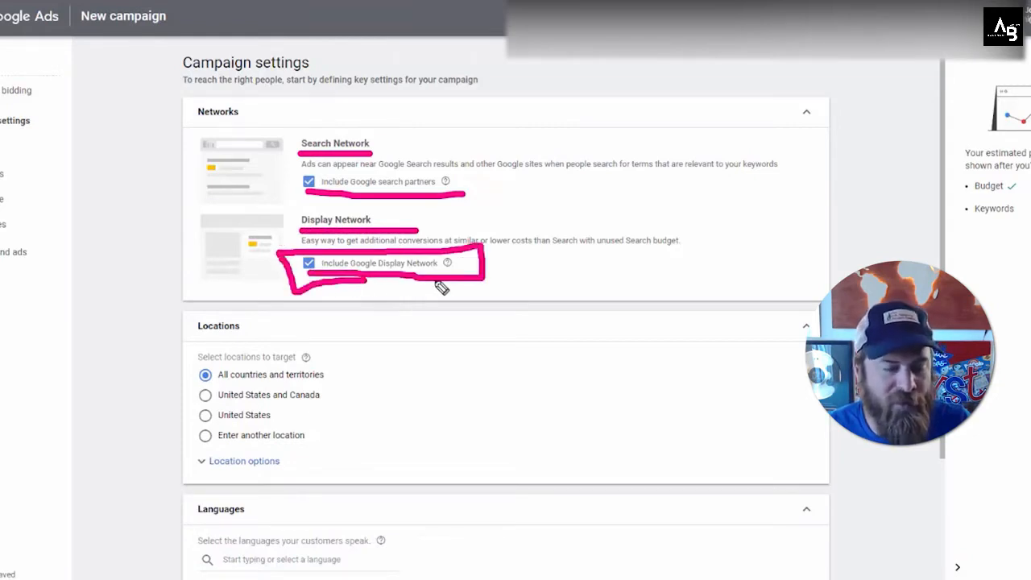
key(e)
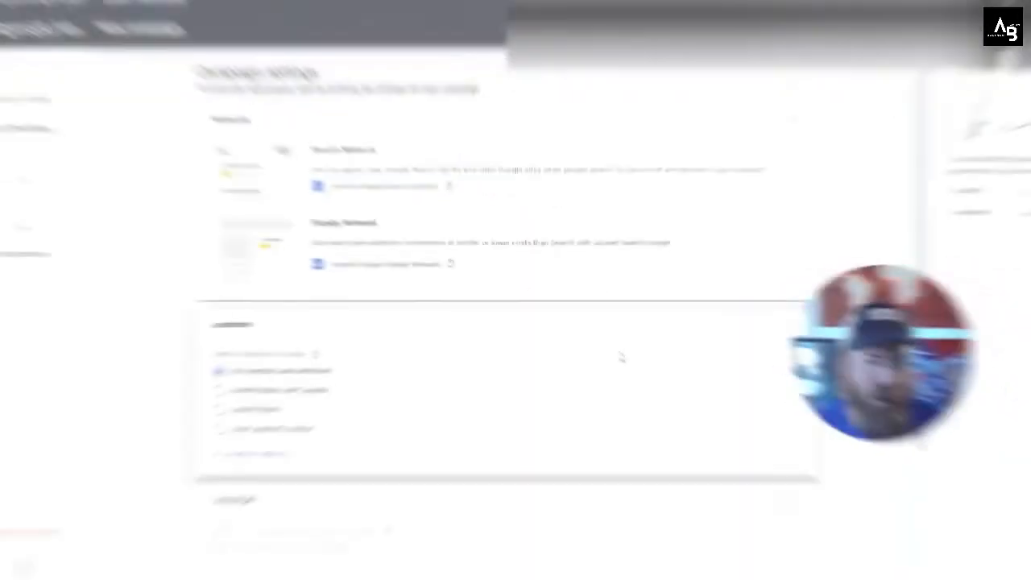
Step: Set the location targeting to enter another location instead of all countries and territories
scroll(617, 355, down, 2)
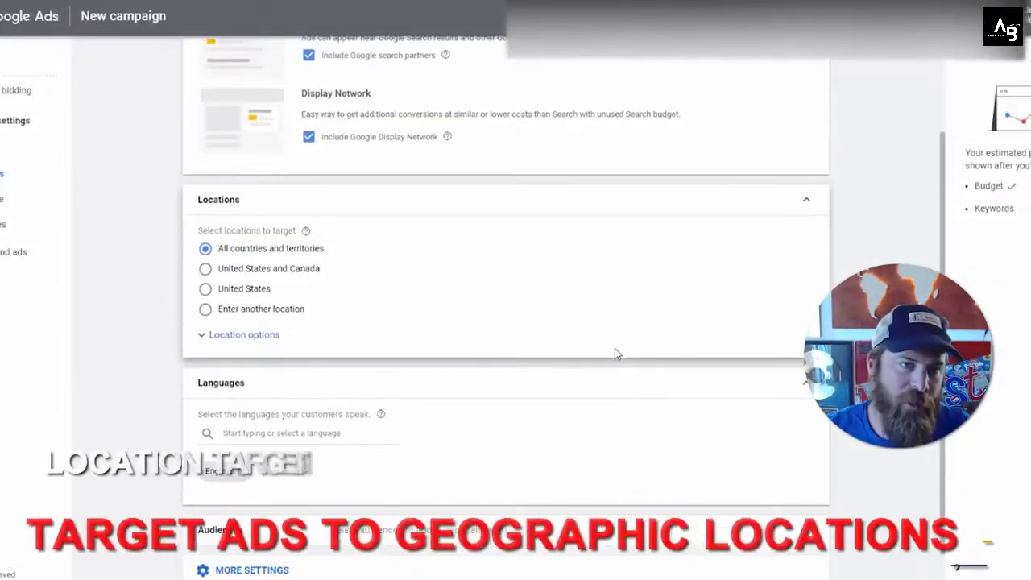
mouse_move(391, 179)
mouse_down()
mouse_move(198, 179)
mouse_move(166, 280)
mouse_up()
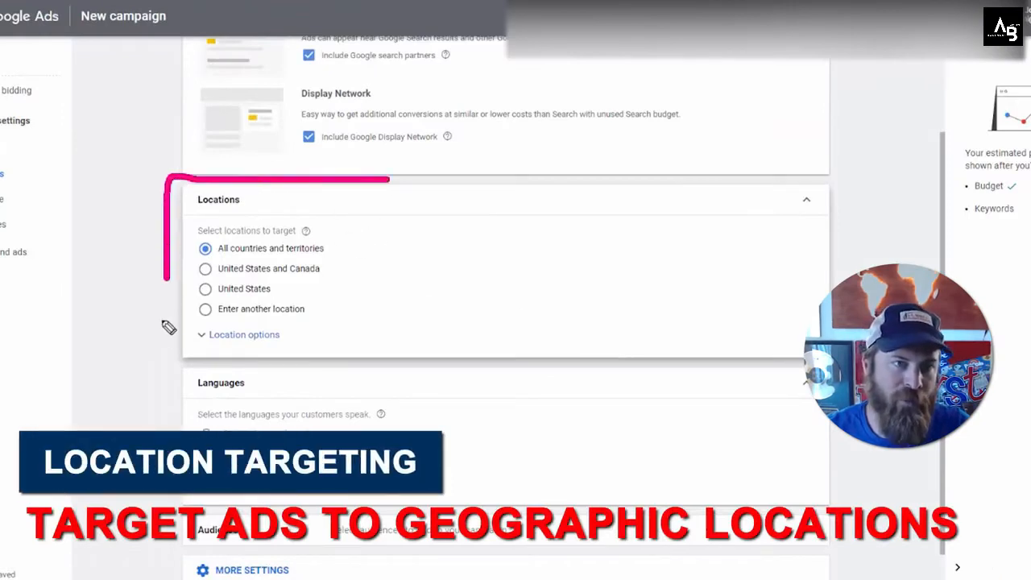
mouse_move(169, 327)
mouse_down()
mouse_move(229, 365)
mouse_move(804, 364)
mouse_move(840, 214)
mouse_move(681, 184)
mouse_move(346, 186)
mouse_up()
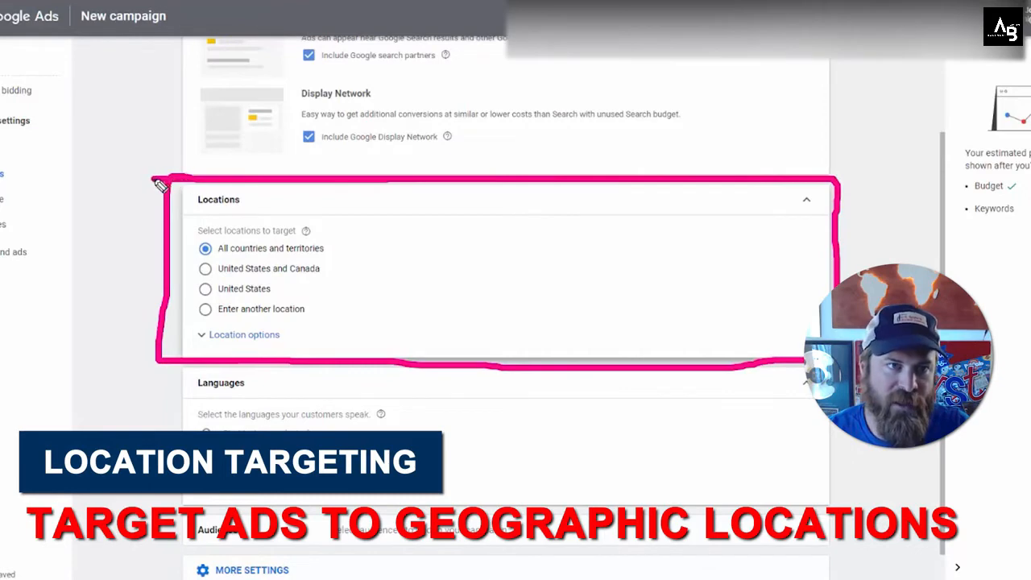
double_click(198, 194)
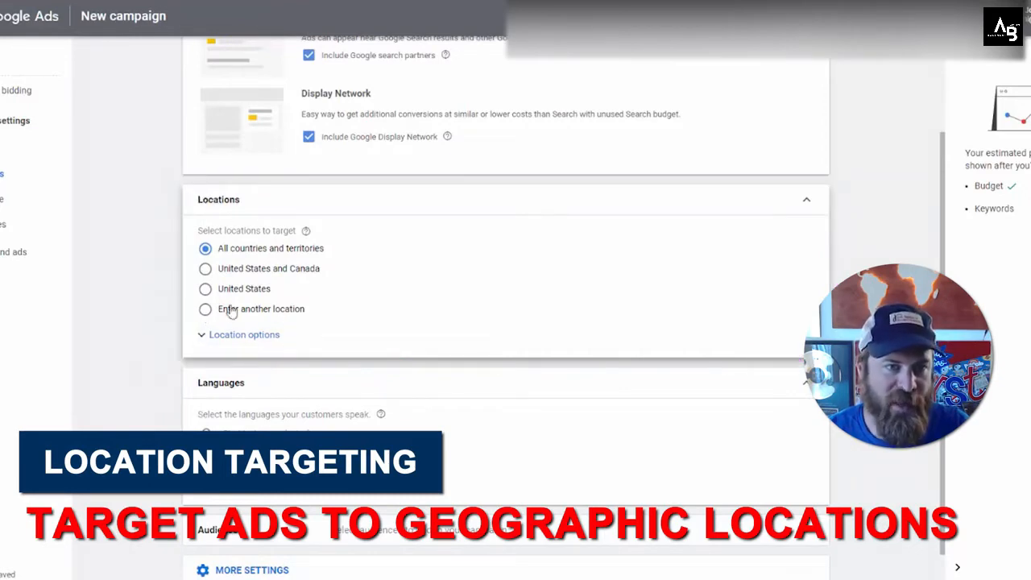
mouse_move(305, 304)
mouse_down()
mouse_move(193, 314)
mouse_move(193, 324)
mouse_move(333, 326)
mouse_move(268, 307)
mouse_up()
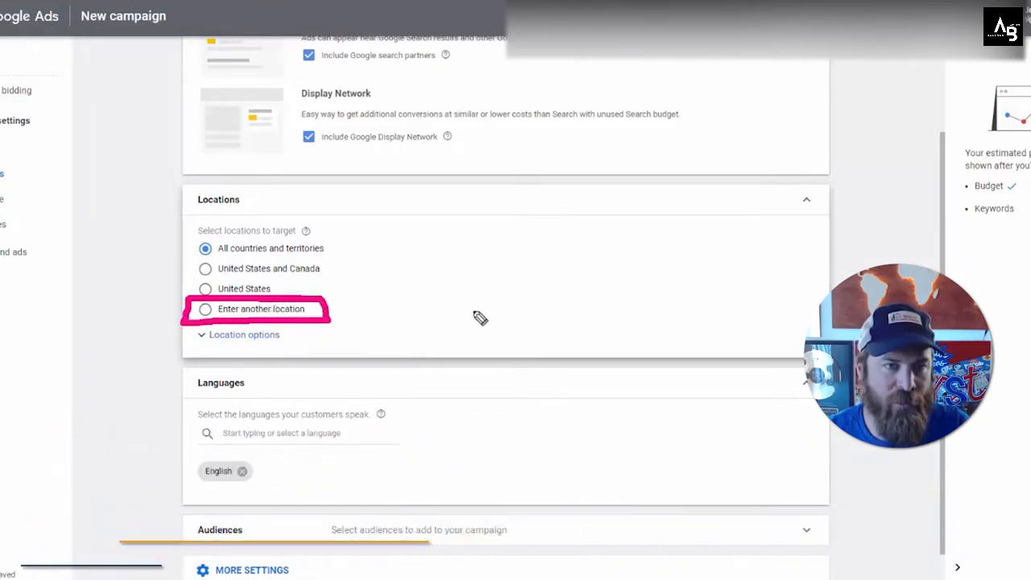
mouse_move(512, 308)
mouse_down()
mouse_move(367, 309)
mouse_move(346, 325)
mouse_up()
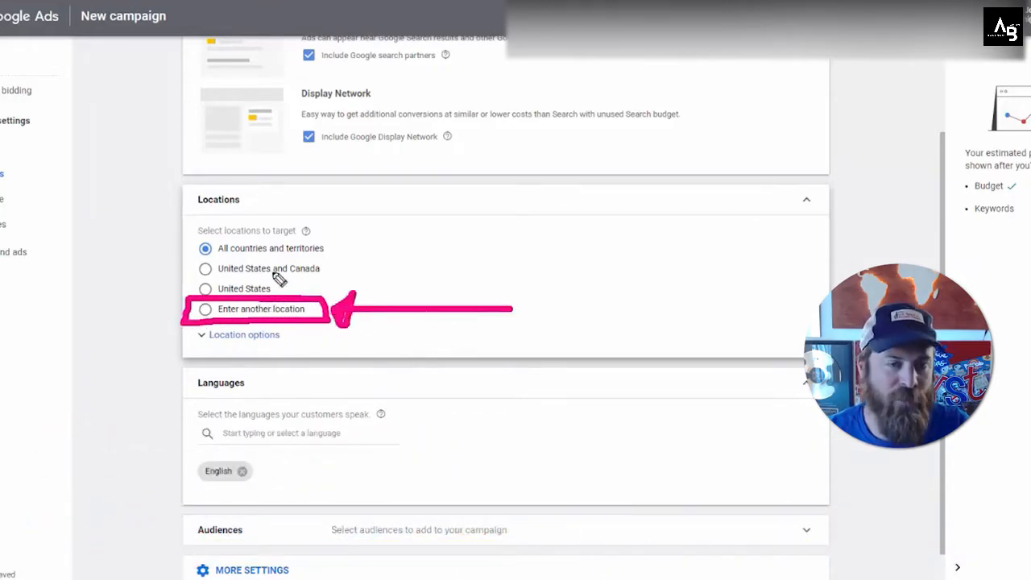
drag(344, 270, 208, 270)
drag(287, 288, 224, 288)
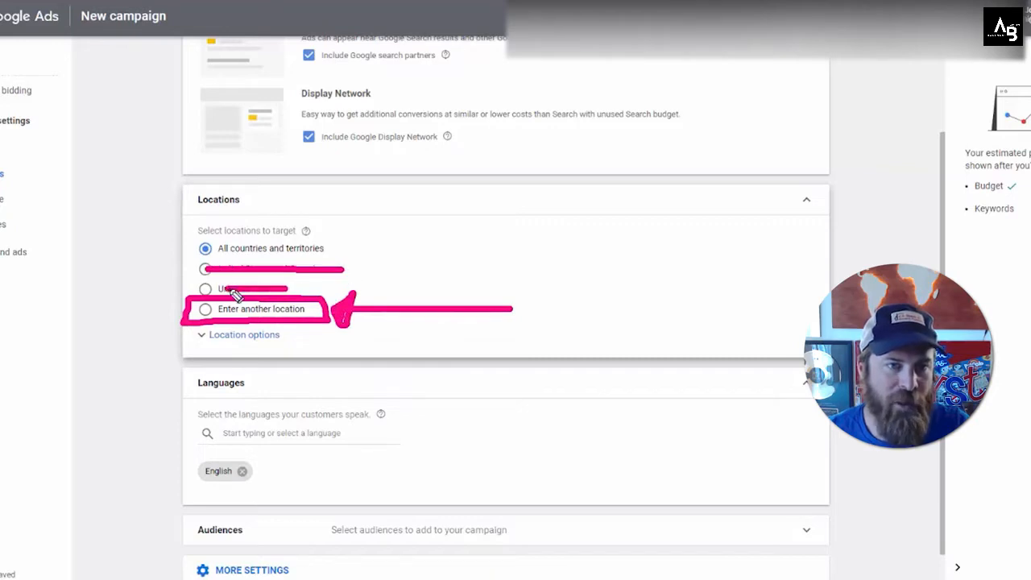
key(Escape)
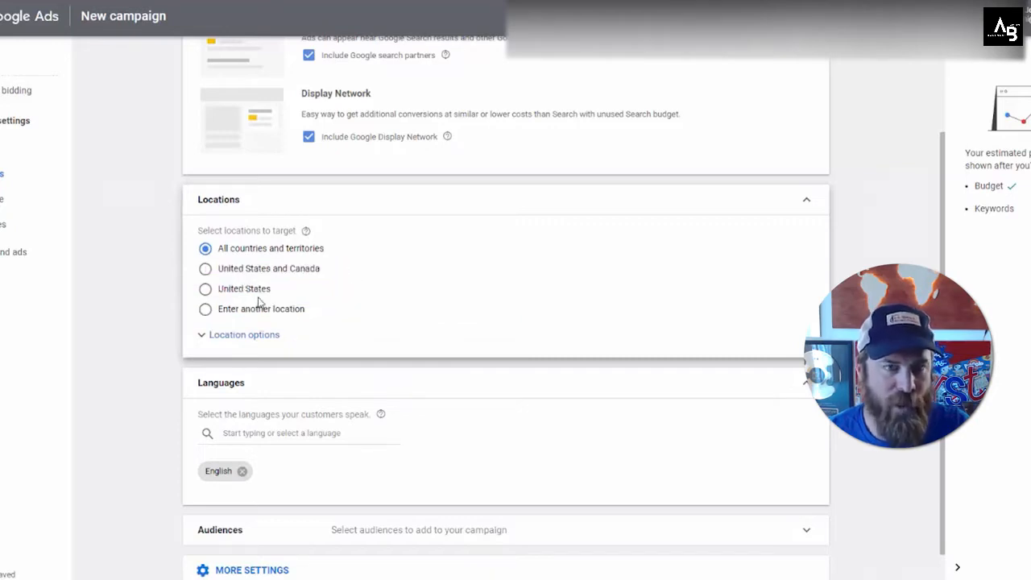
click(206, 310)
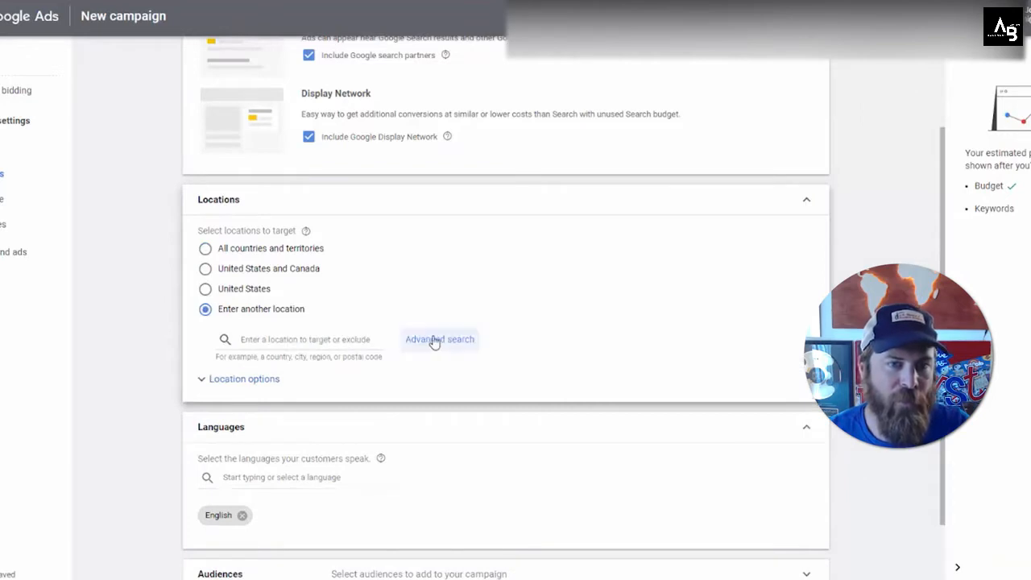
Step: Open the advanced location search and place the cursor in its location field
mouse_move(504, 339)
mouse_down()
mouse_move(450, 366)
mouse_move(378, 338)
mouse_move(425, 339)
mouse_up()
key(Escape)
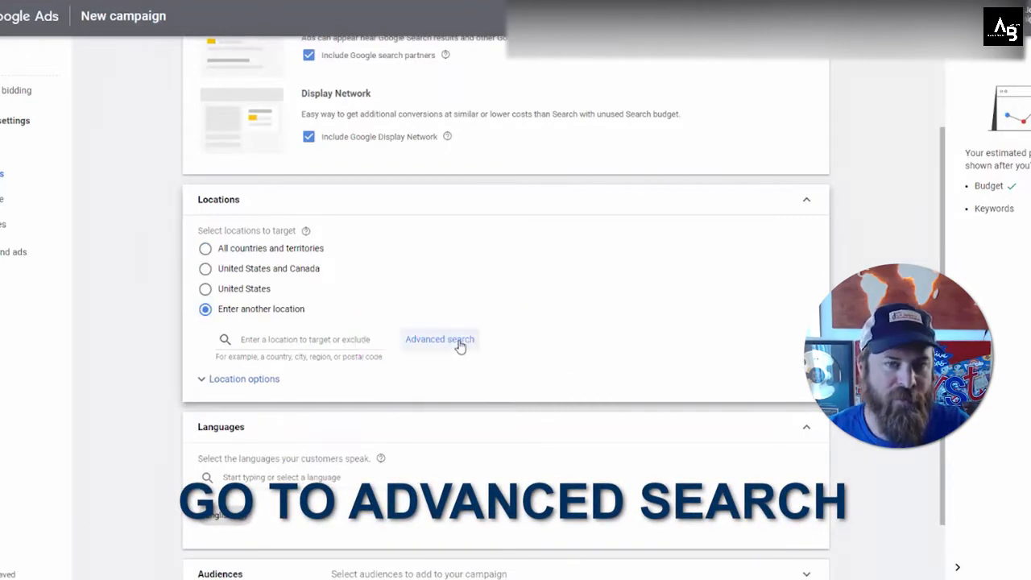
click(452, 350)
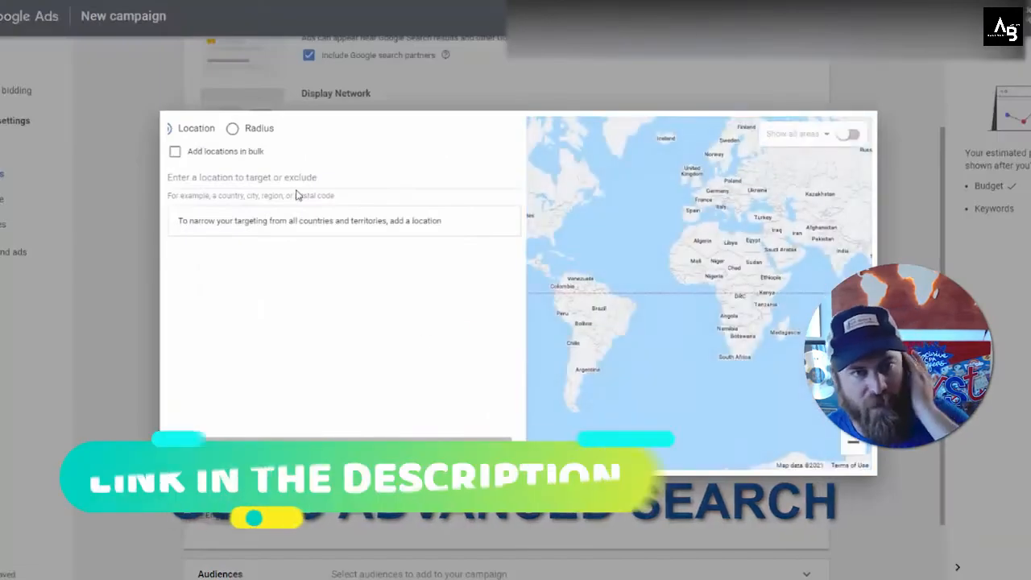
click(281, 182)
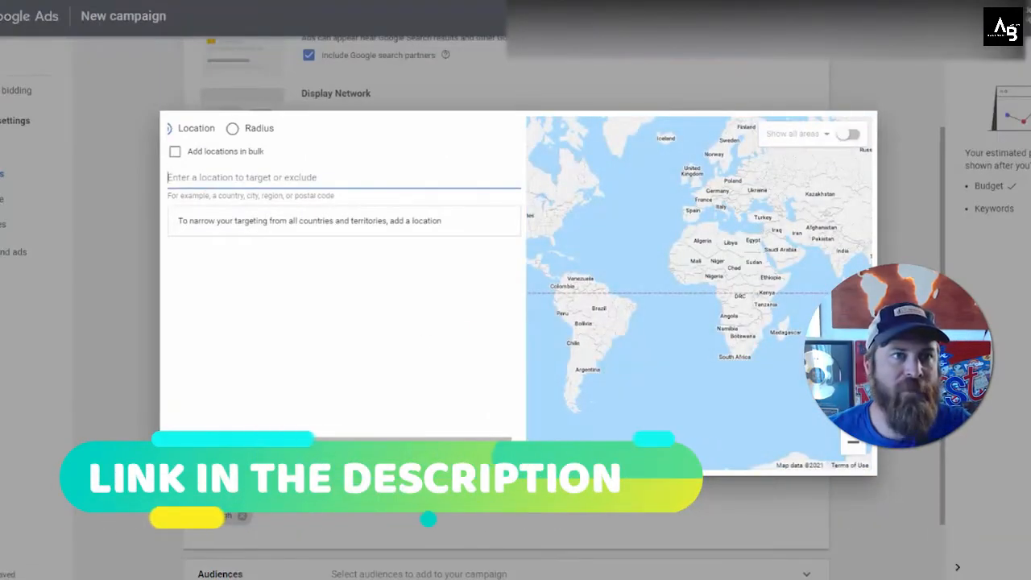
Step: Switch to the plumbing business's website and scroll through it to check the area it serves
click(193, 1)
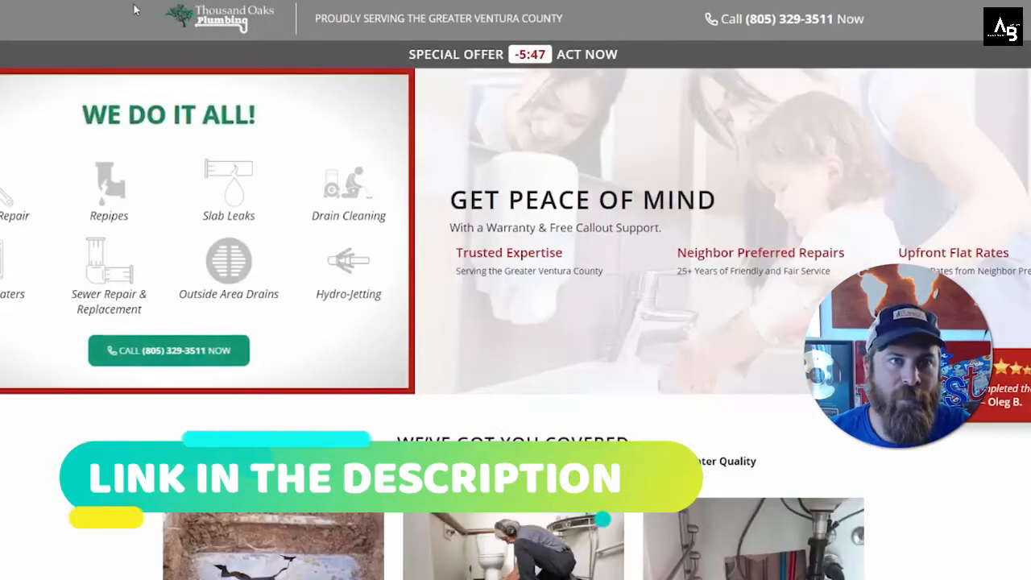
drag(313, 18, 312, 27)
click(438, 34)
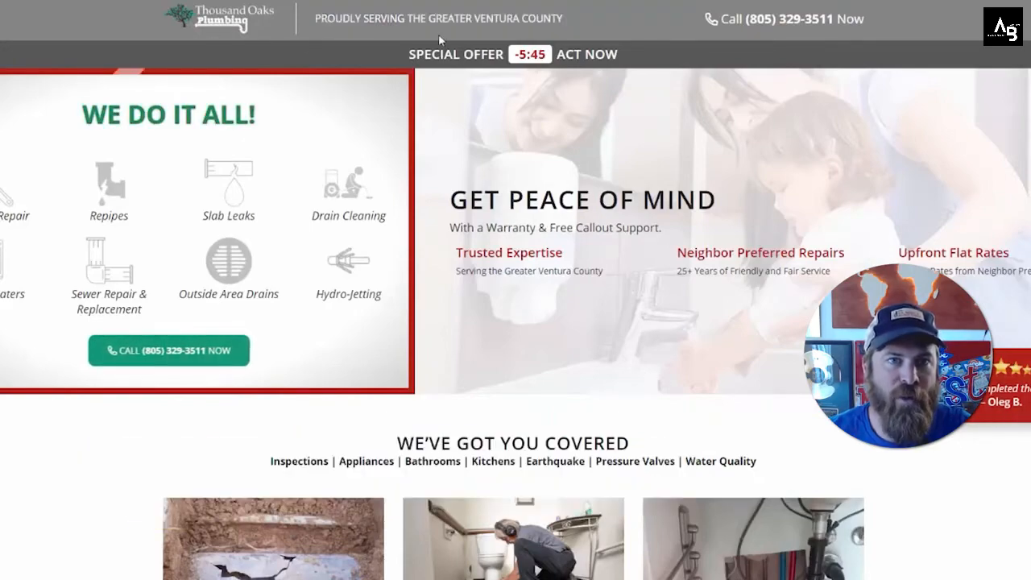
scroll(651, 266, down, 9)
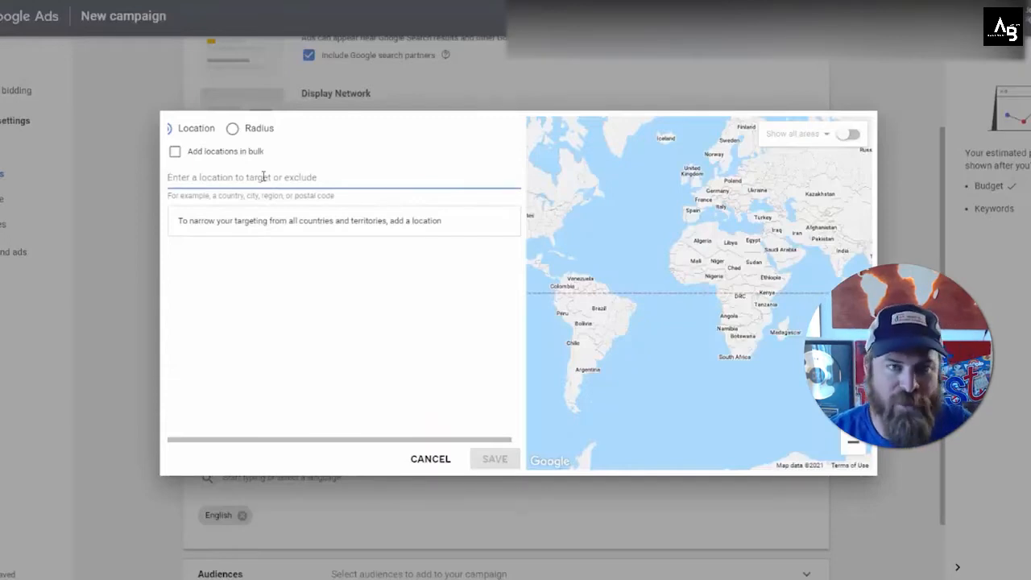
Step: Target Thousand Oaks, California as the campaign location in the advanced location search
text(thousand oak)
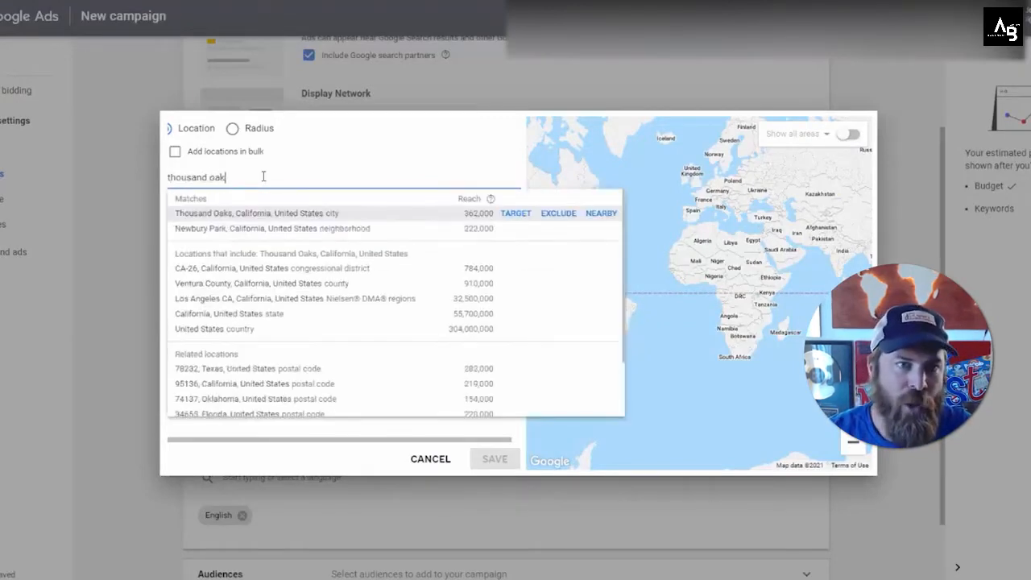
text(s)
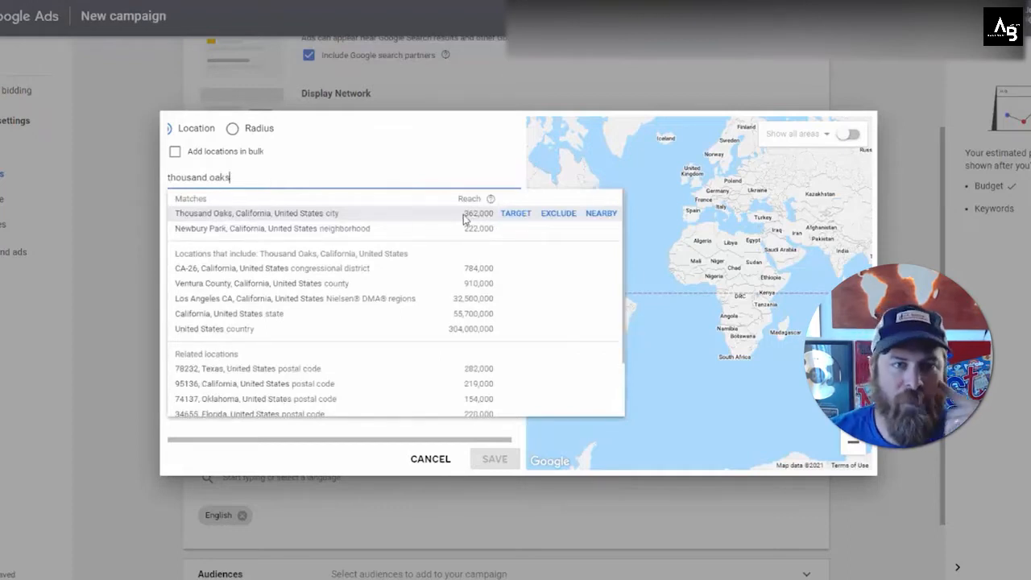
drag(465, 214, 475, 214)
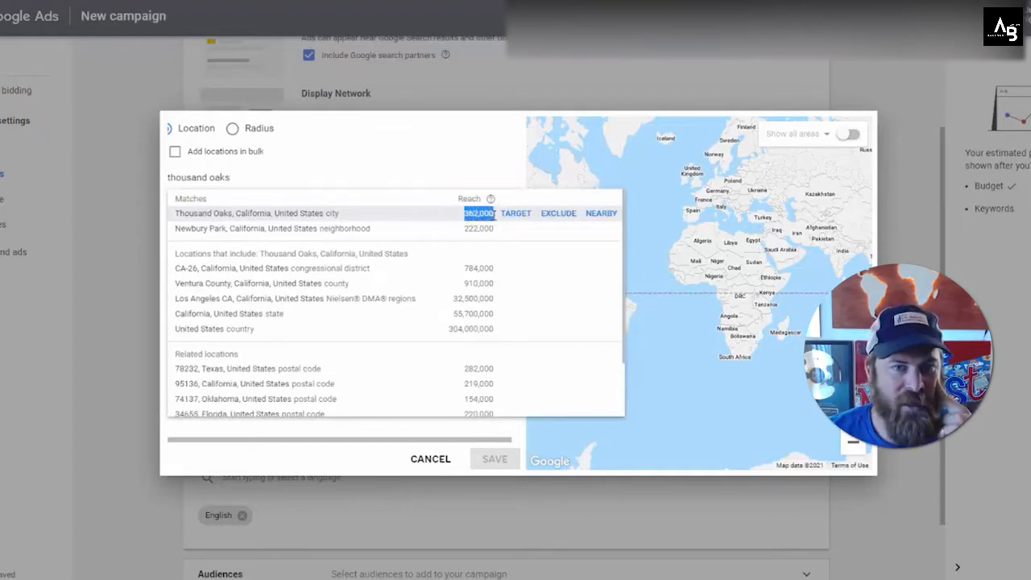
click(492, 215)
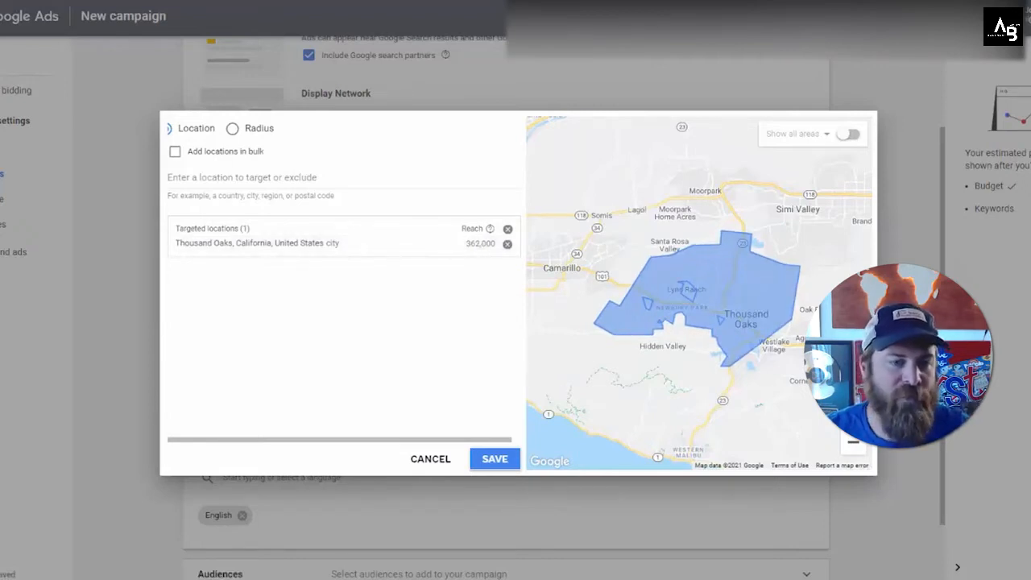
key(alt+Tab)
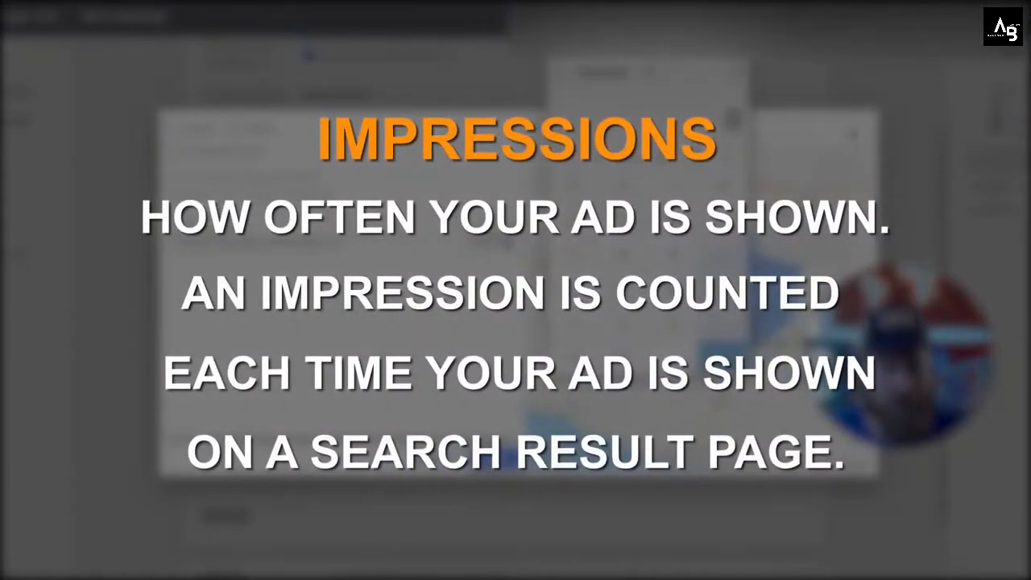
key(alt+Tab)
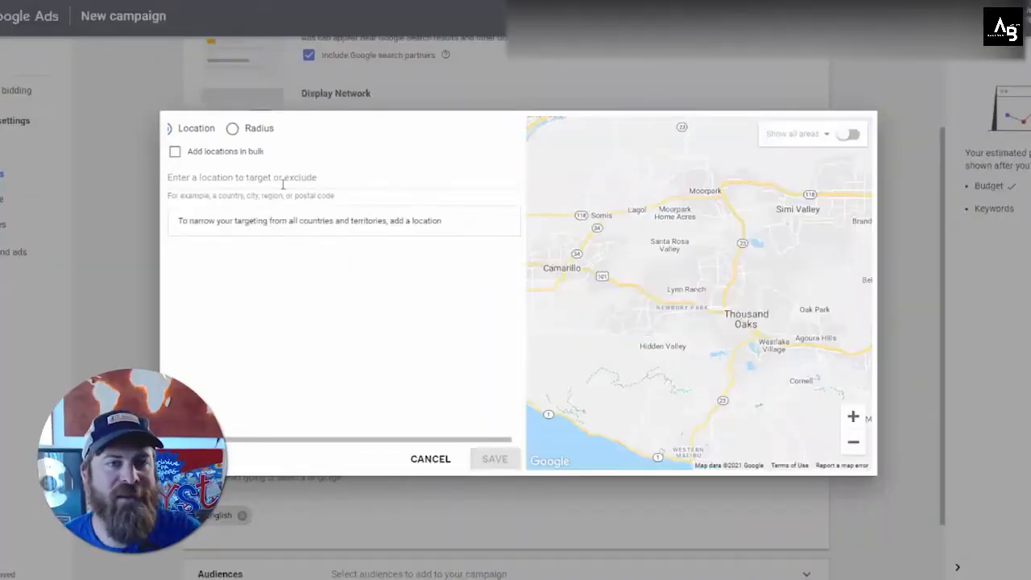
Step: Check the business's address and service area on its website
click(294, 179)
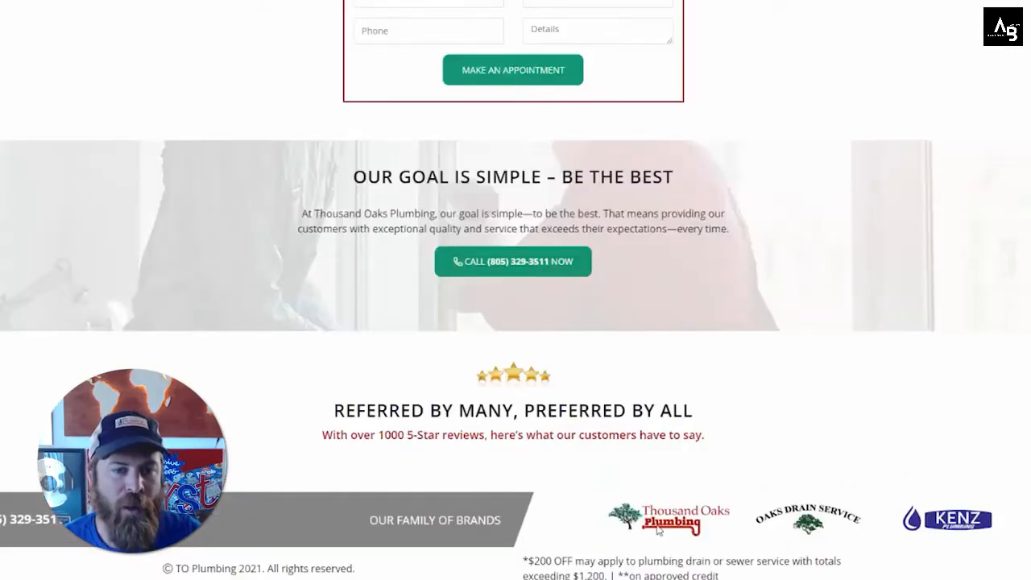
scroll(545, 236, up, 20)
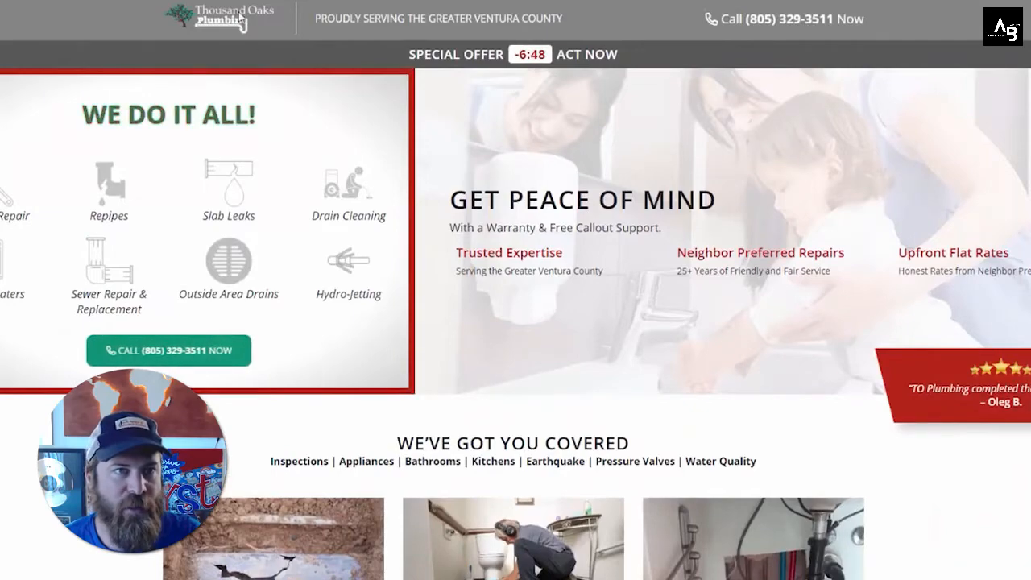
scroll(330, 173, down, 9)
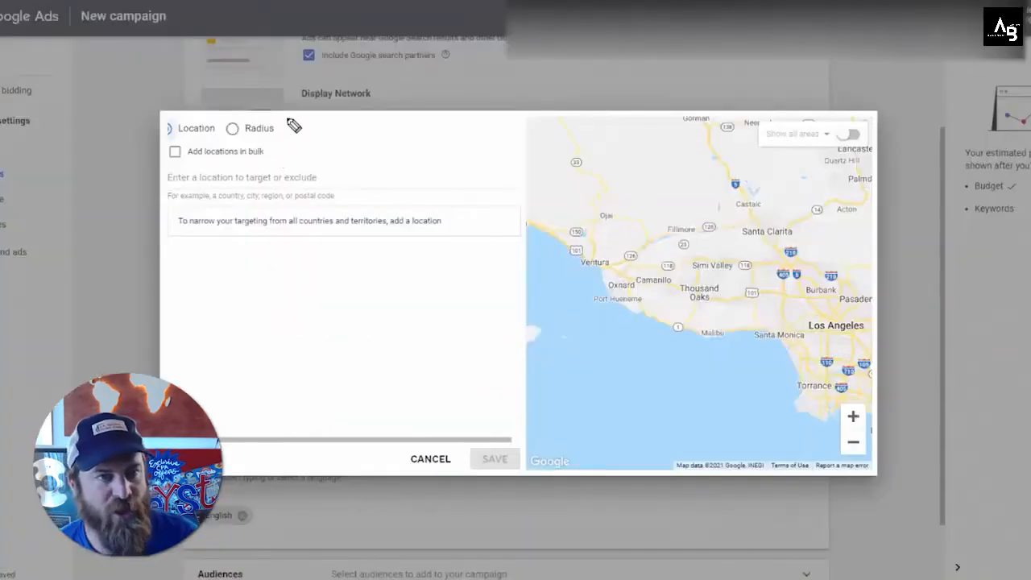
Step: Switch to radius targeting and target a 5 mi radius around the business's street address in Thousand Oaks
mouse_move(295, 122)
mouse_down()
mouse_move(227, 127)
mouse_move(262, 152)
mouse_move(286, 121)
mouse_move(234, 121)
mouse_up()
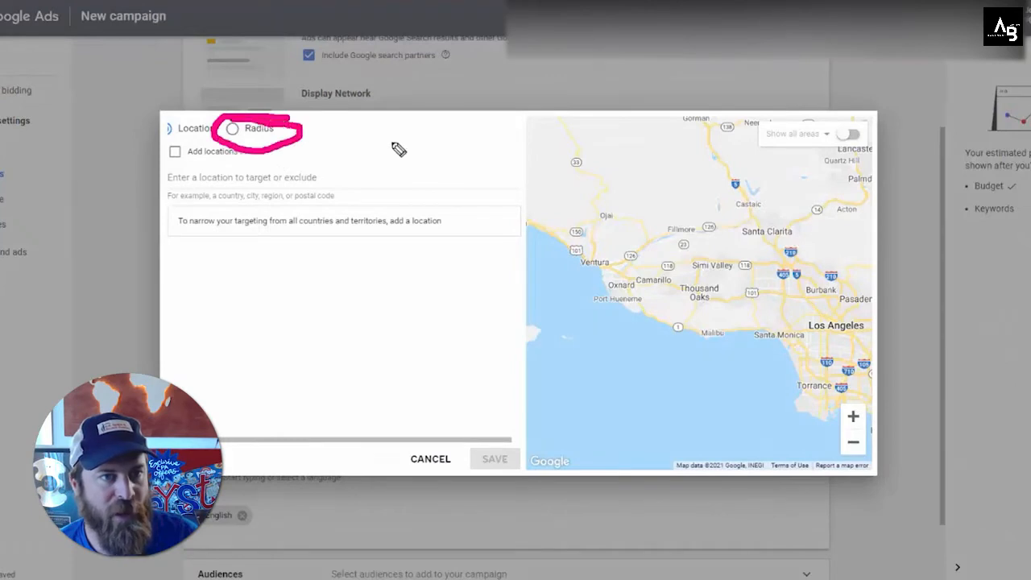
mouse_move(505, 151)
mouse_down()
mouse_move(368, 145)
mouse_move(349, 131)
mouse_move(335, 141)
mouse_up()
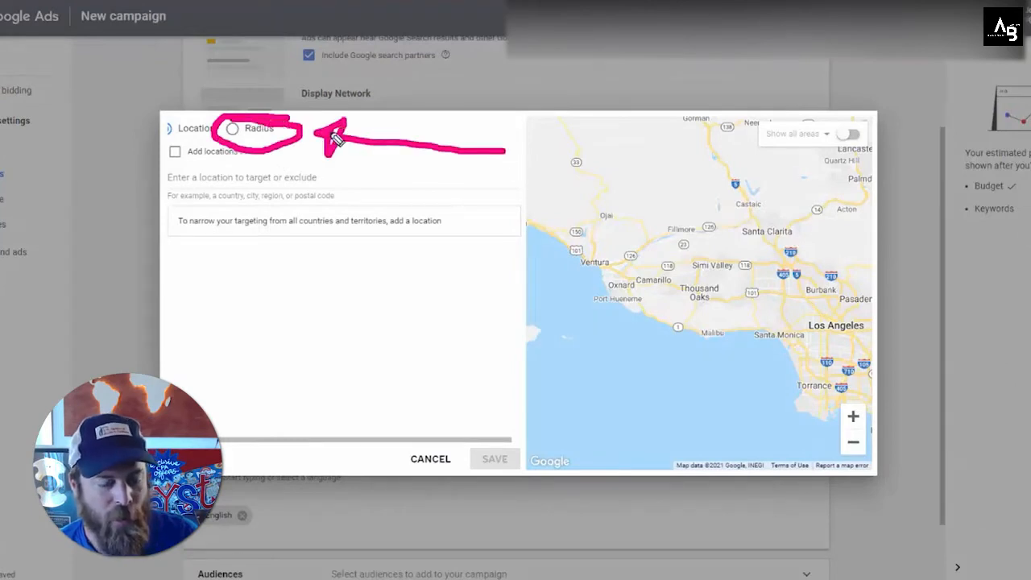
click(232, 129)
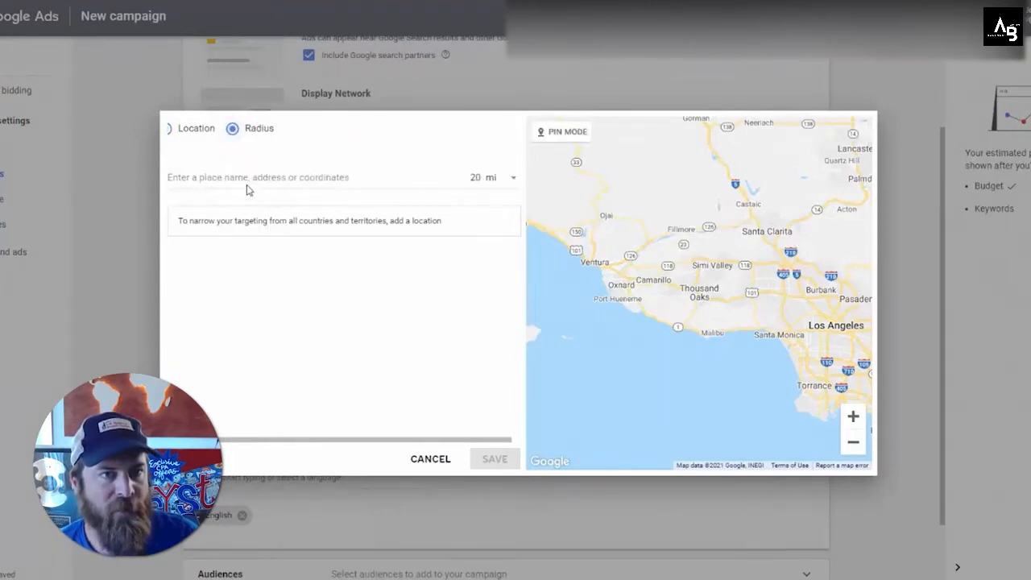
double_click(484, 180)
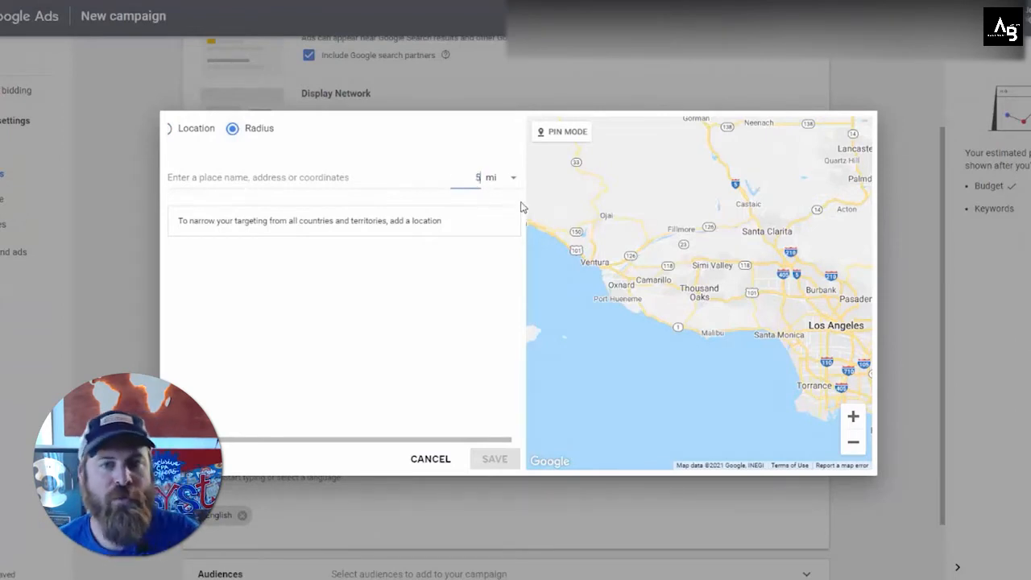
click(367, 180)
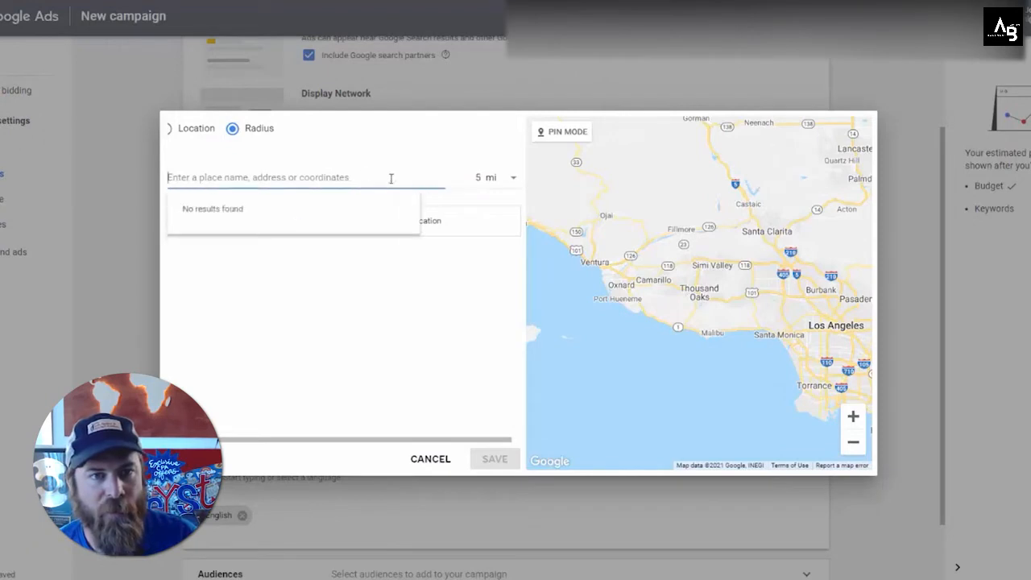
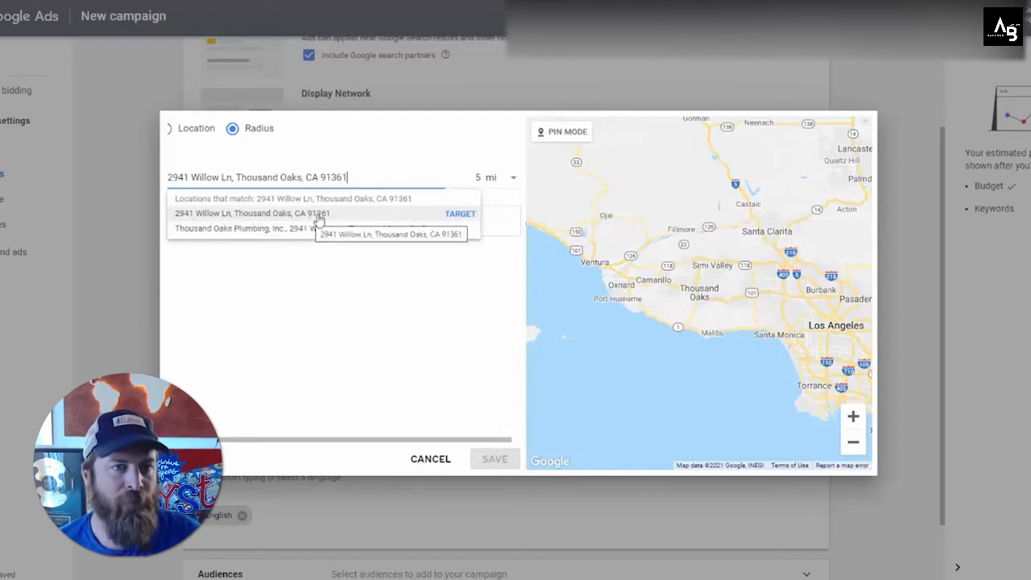
click(460, 213)
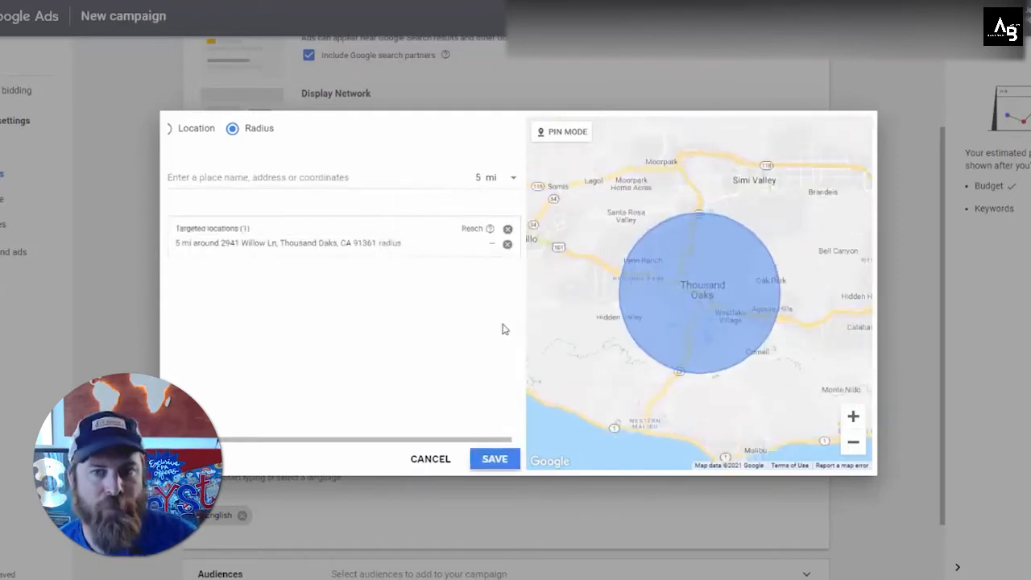
Step: Examine the radius coverage around Thousand Oaks on the map
scroll(693, 362, up, 2)
click(852, 416)
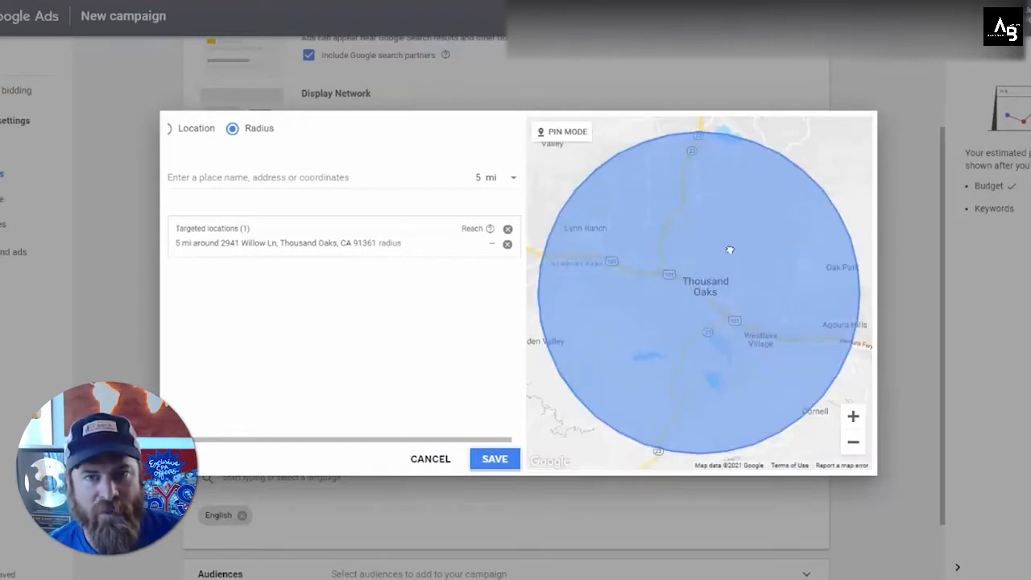
drag(769, 284, 681, 190)
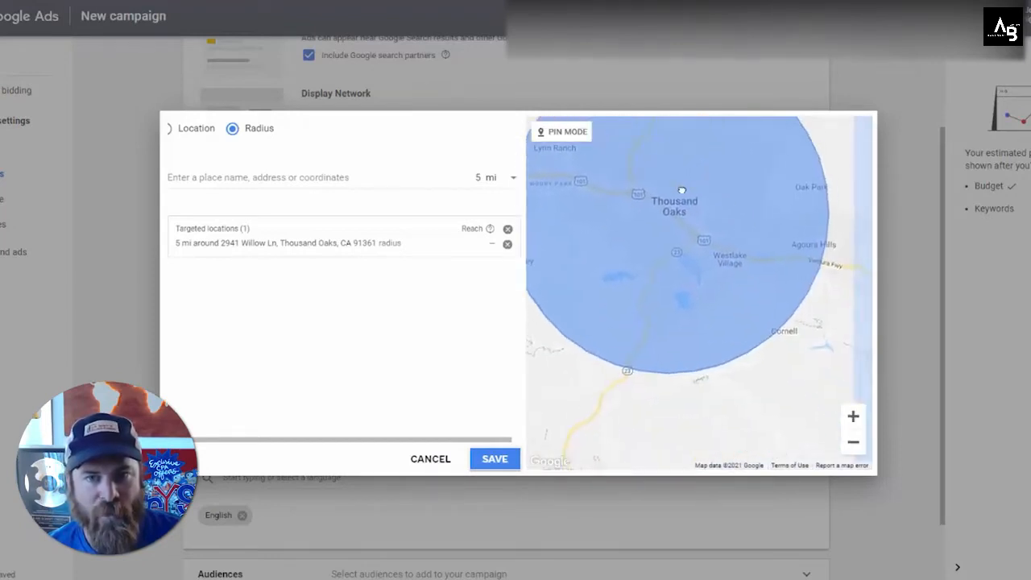
drag(682, 260, 705, 161)
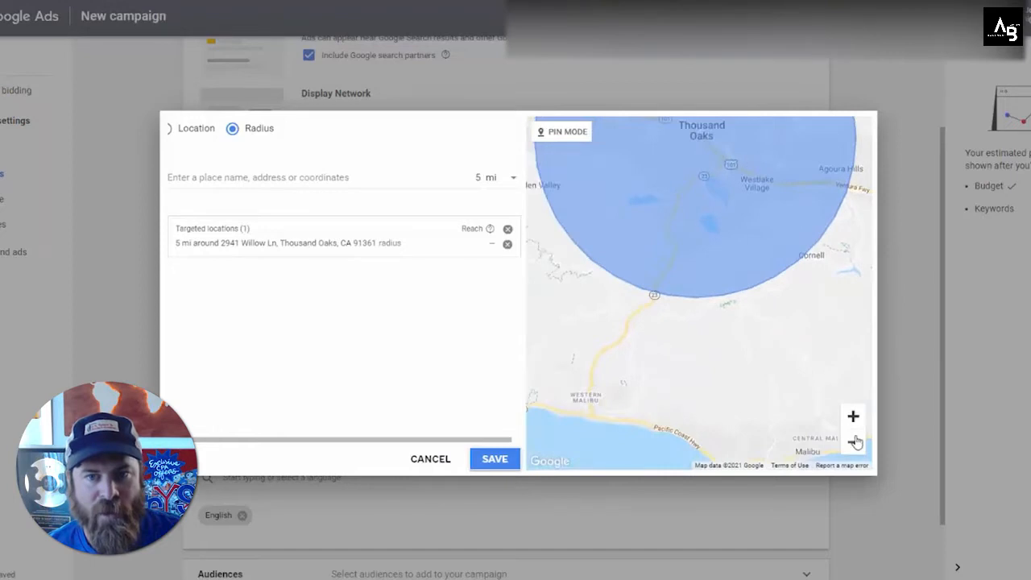
click(854, 442)
click(853, 441)
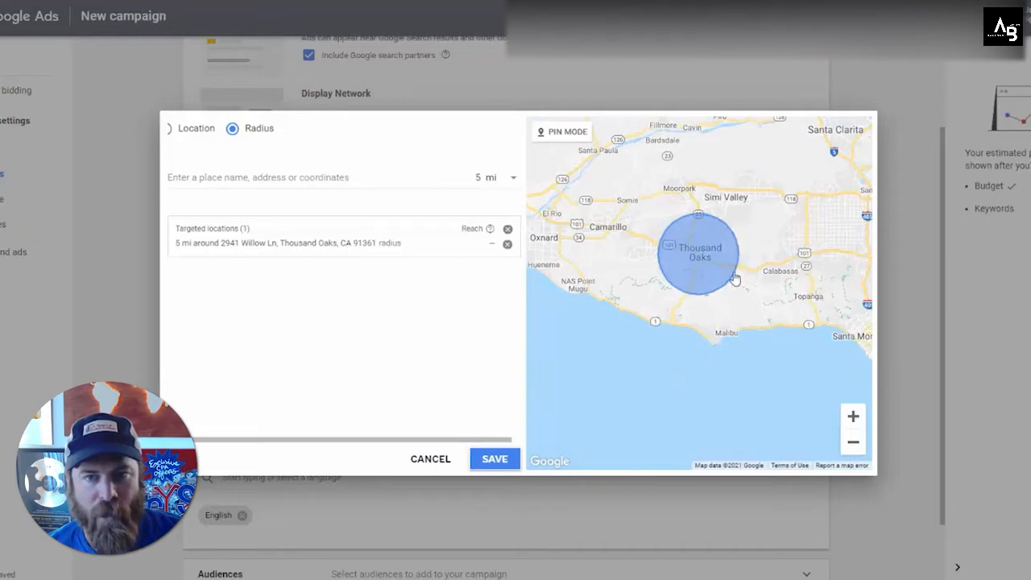
click(856, 424)
click(855, 424)
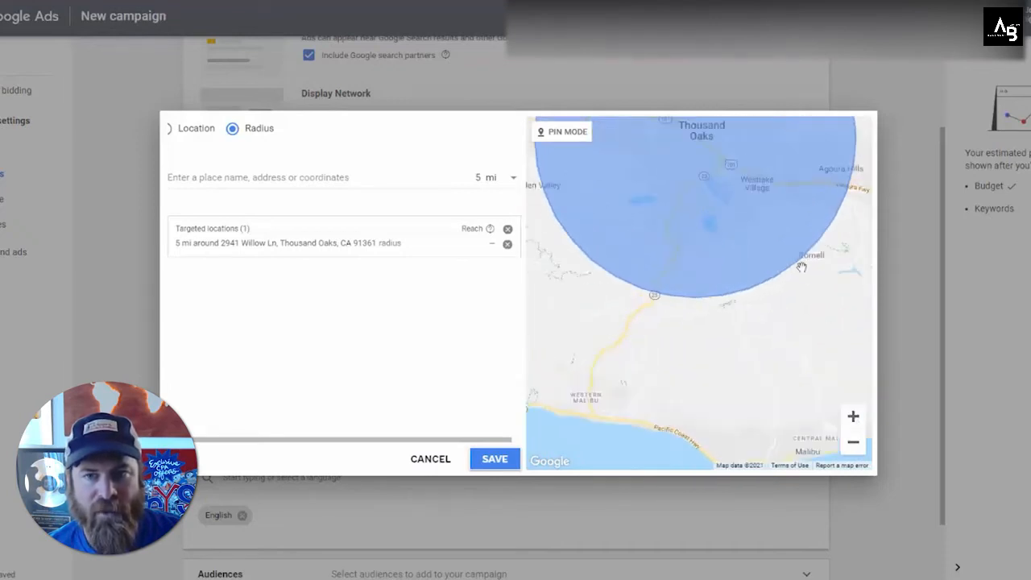
drag(750, 212, 746, 340)
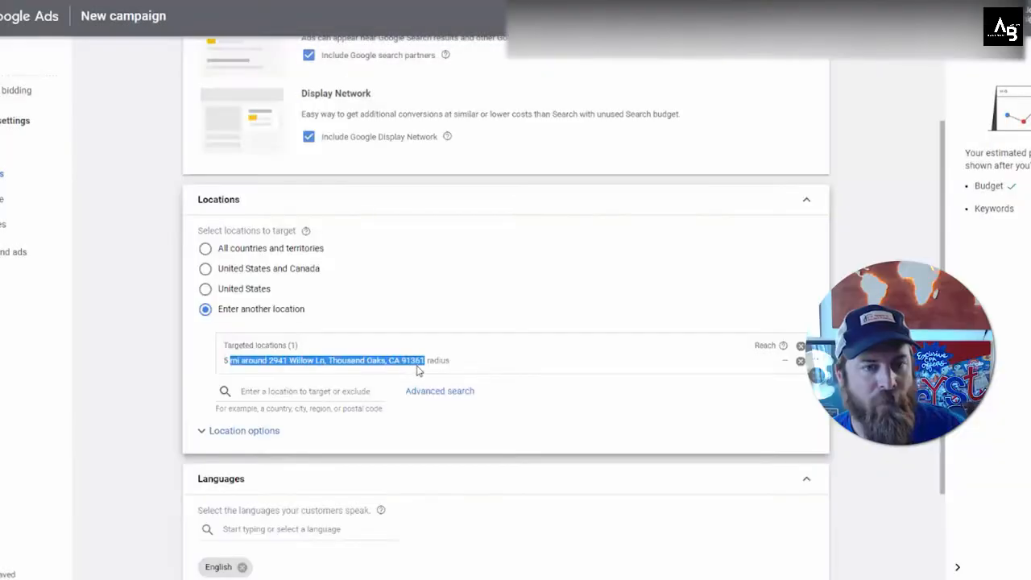
Step: Keep English as the language and continue to the Keywords and ads step
drag(421, 363, 412, 359)
click(412, 360)
scroll(412, 338, down, 2)
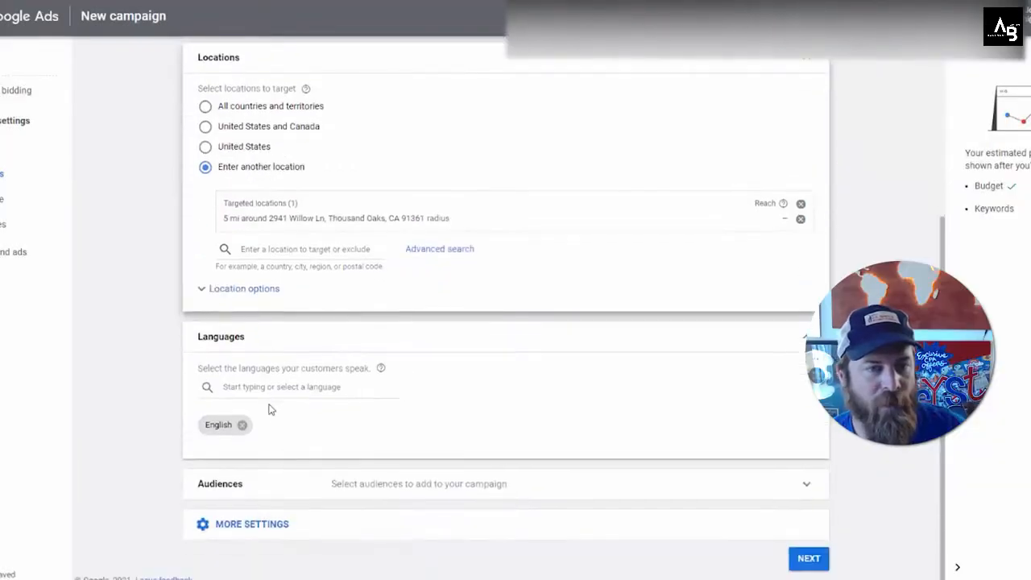
click(313, 390)
click(161, 295)
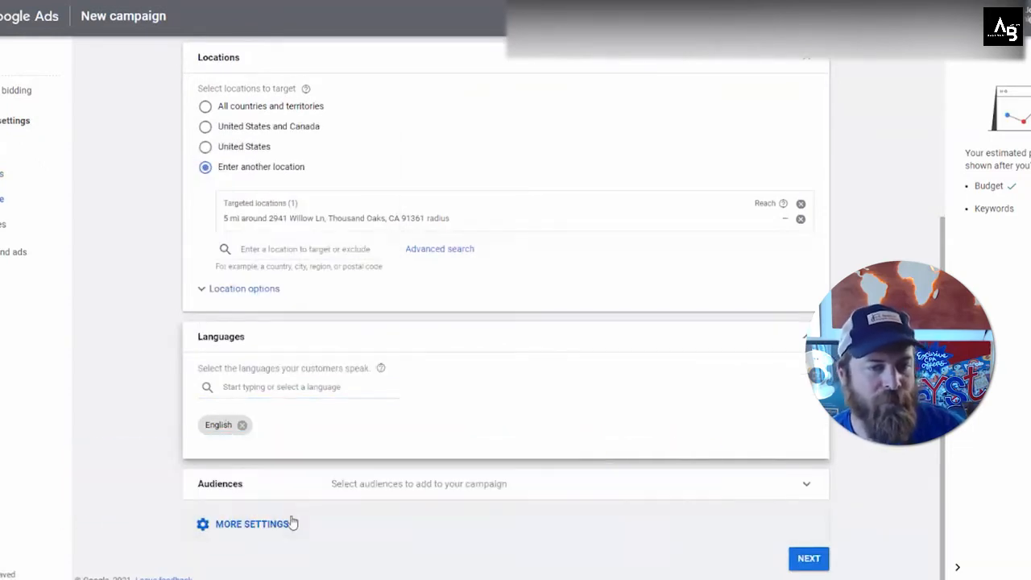
mouse_move(774, 552)
mouse_down()
mouse_move(805, 527)
mouse_move(777, 556)
mouse_up()
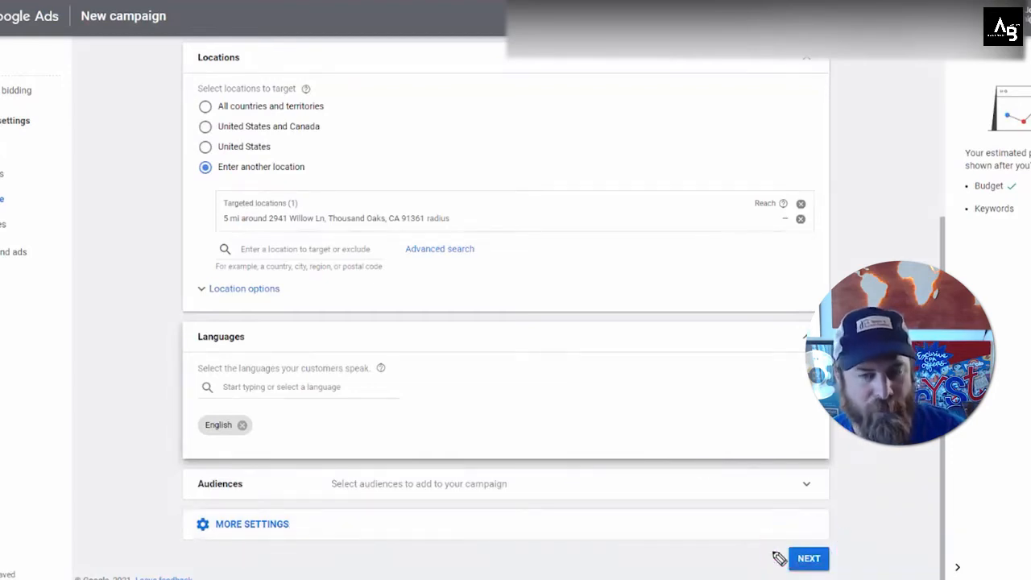
click(809, 558)
Step: Replace the suggested keyword list with plumber, plumbers, plumbing service and water leak
click(319, 472)
key(ctrl+a)
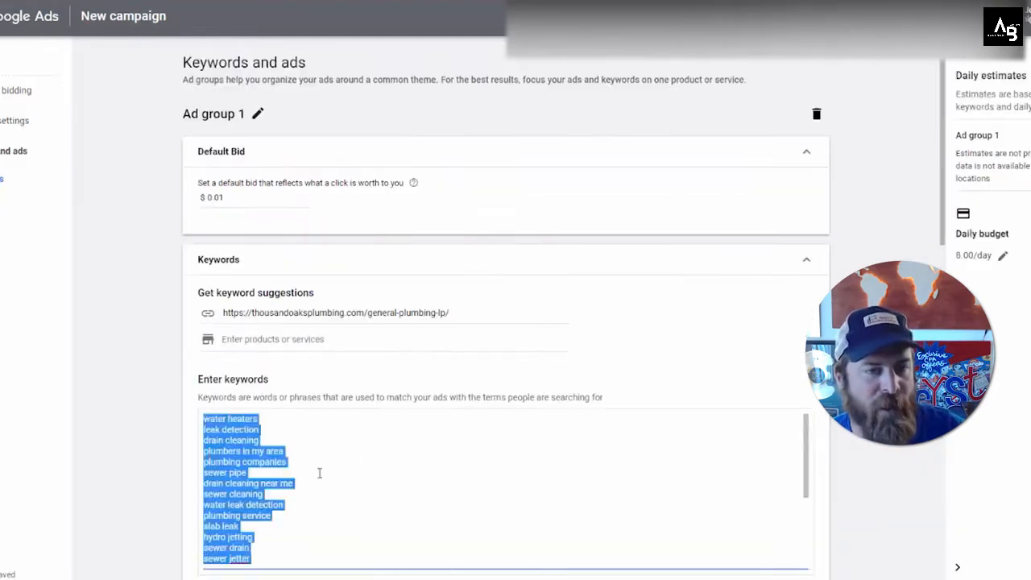
key(BackSpace)
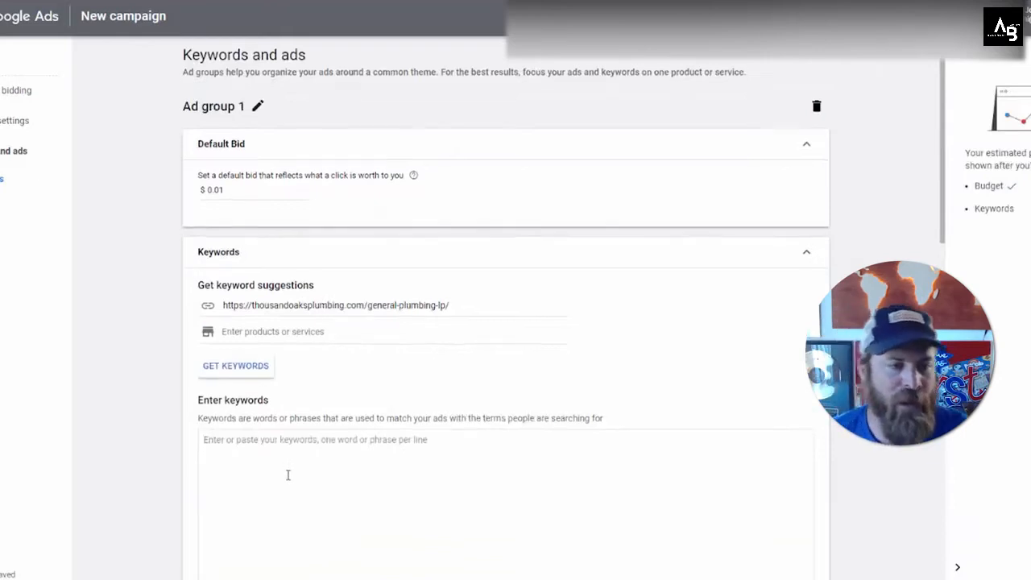
scroll(302, 474, down, 1)
text(plumbers)
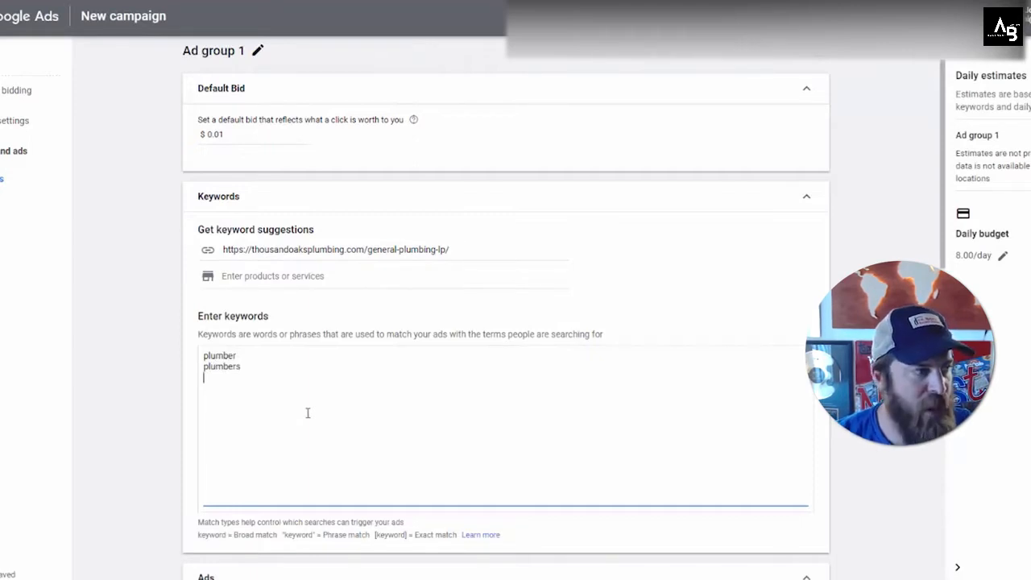
text(umbing se)
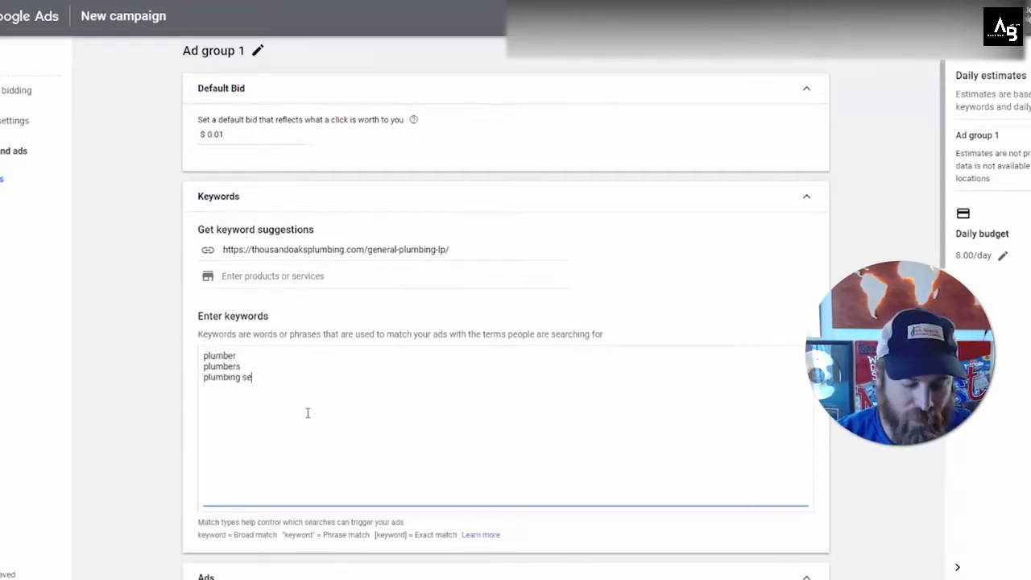
text(rvice)
key(Return)
text(water leak)
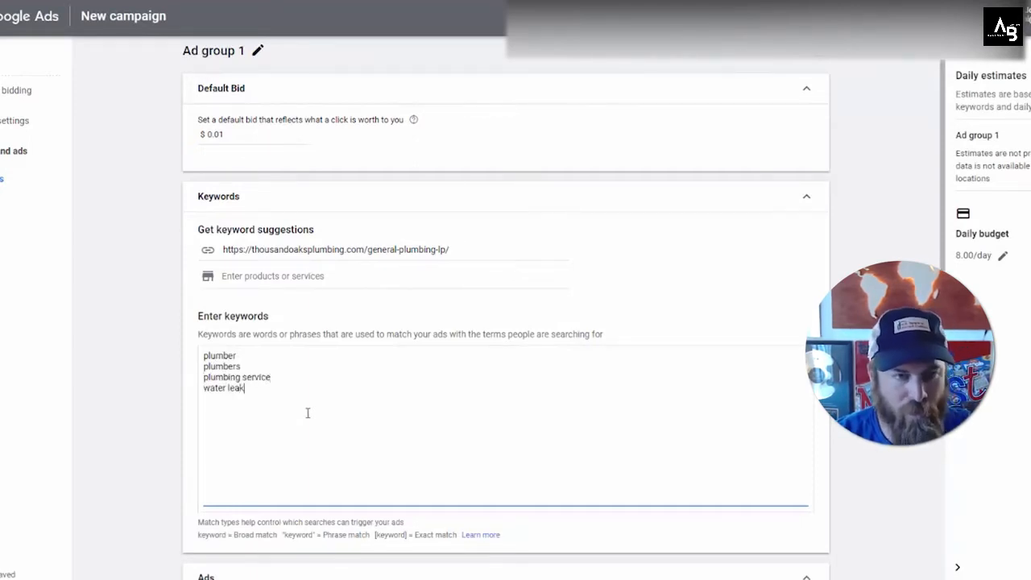
Step: Set the ad group's default bid to $.5
drag(224, 135, 204, 134)
click(257, 135)
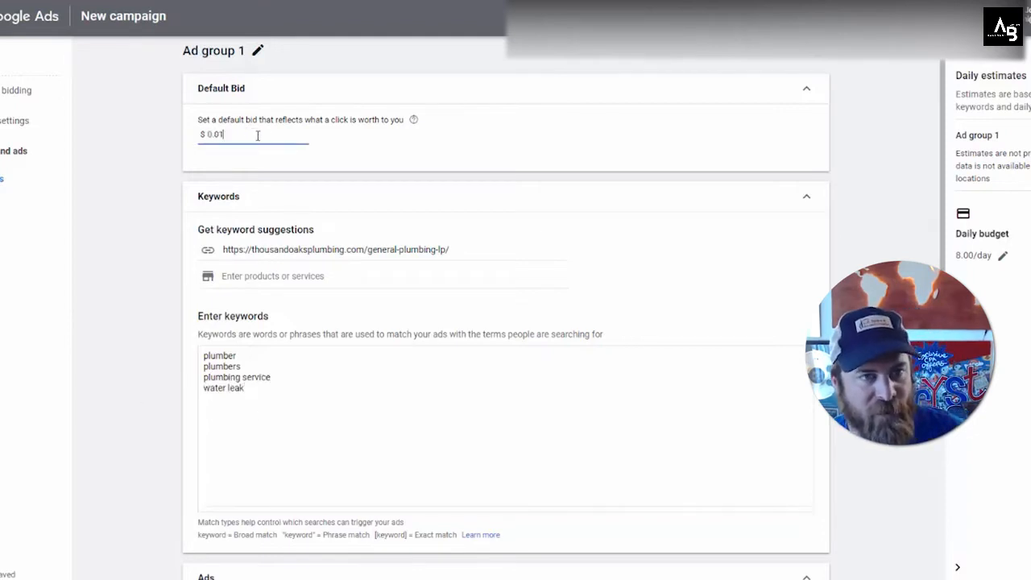
key(BackSpace)
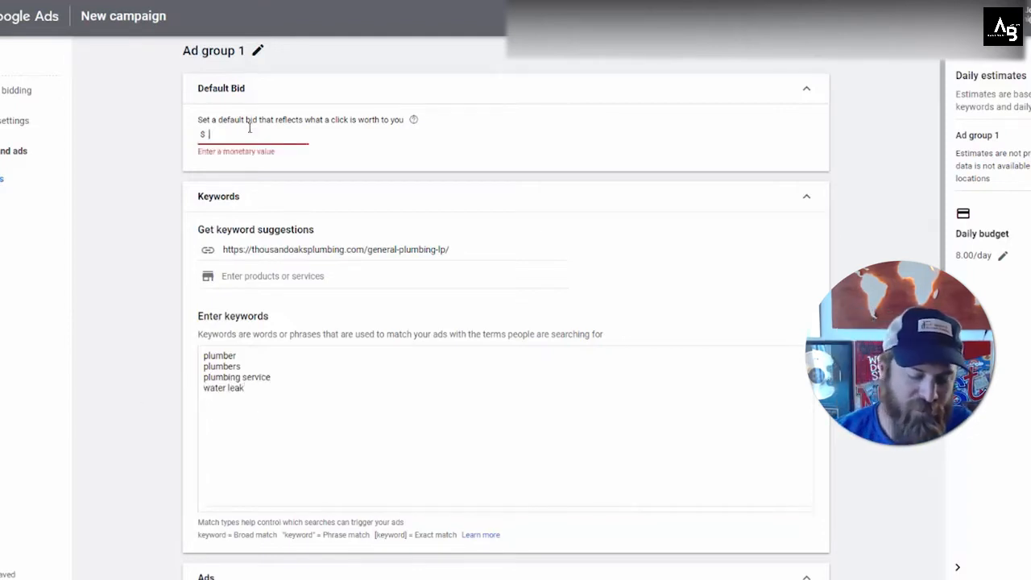
text(5)
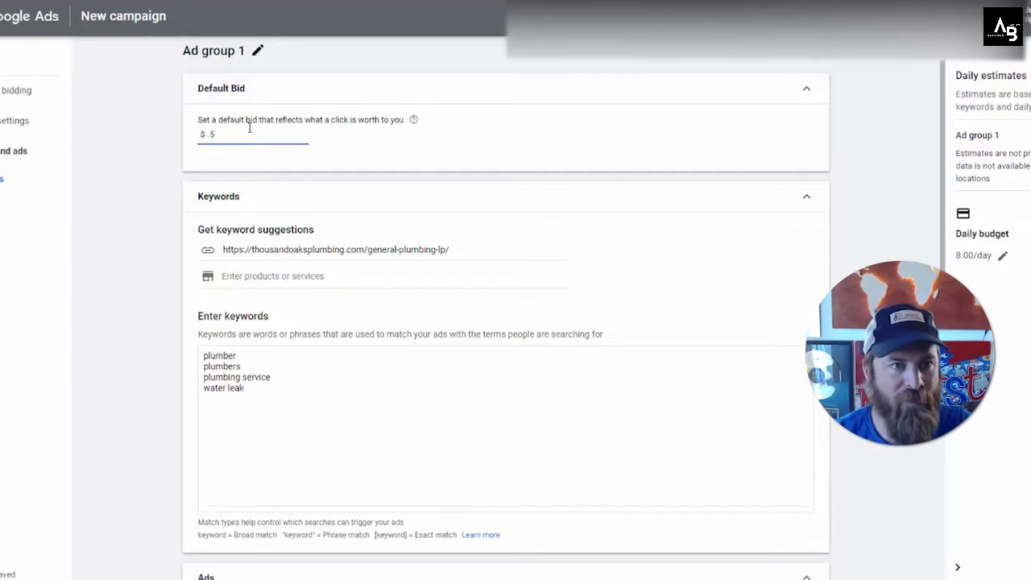
click(319, 132)
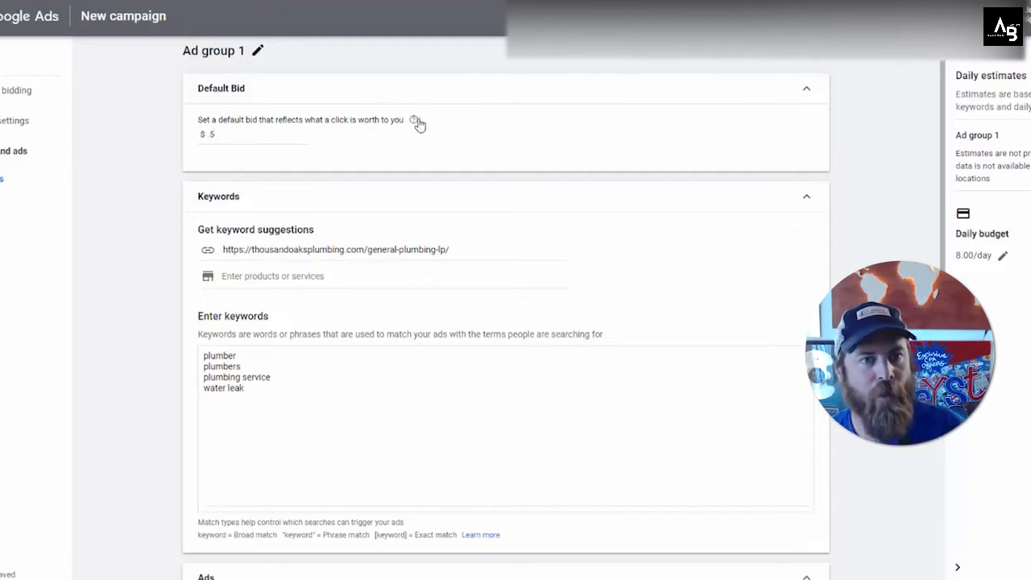
click(285, 141)
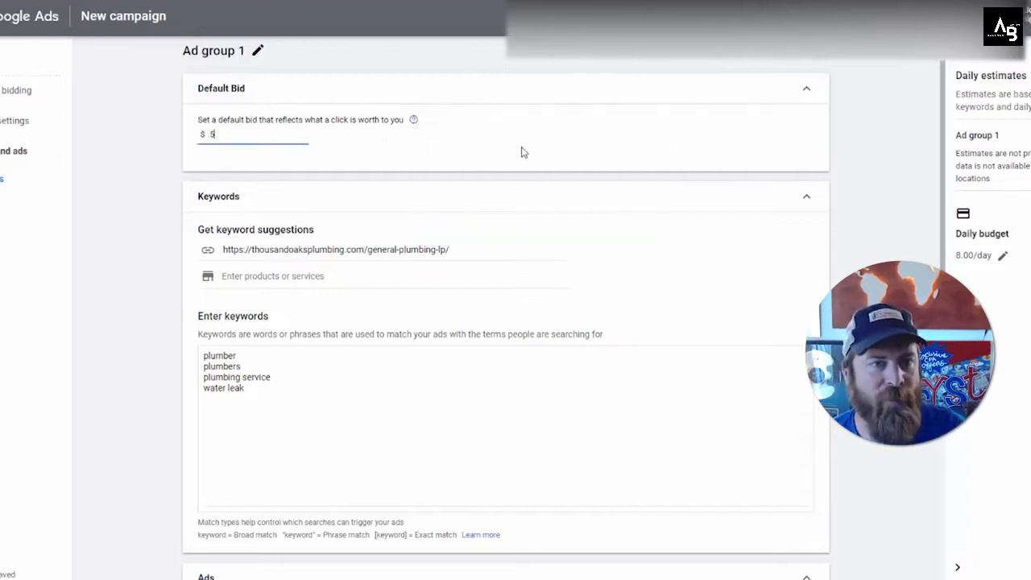
Step: Scroll through the responsive search ad and inspect its final URL, headlines and descriptions
click(525, 151)
scroll(526, 150, down, 1)
scroll(525, 151, down, 3)
scroll(441, 300, down, 2)
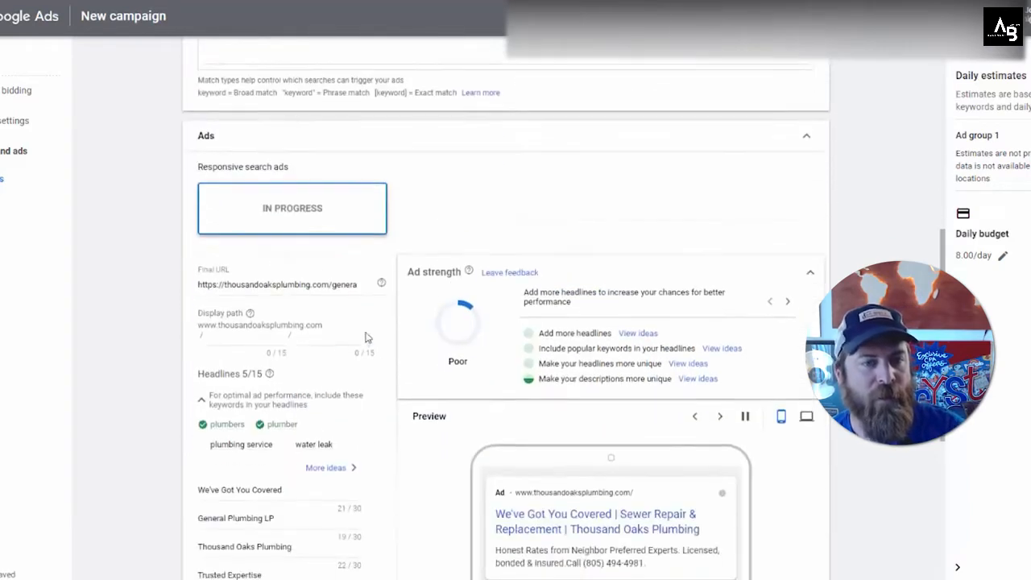
triple_click(296, 284)
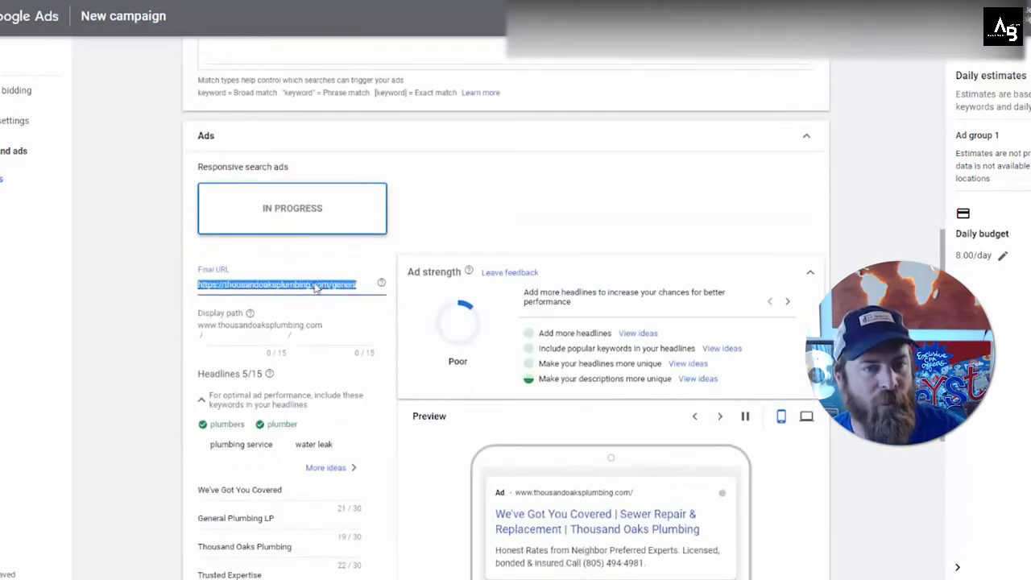
scroll(327, 360, down, 2)
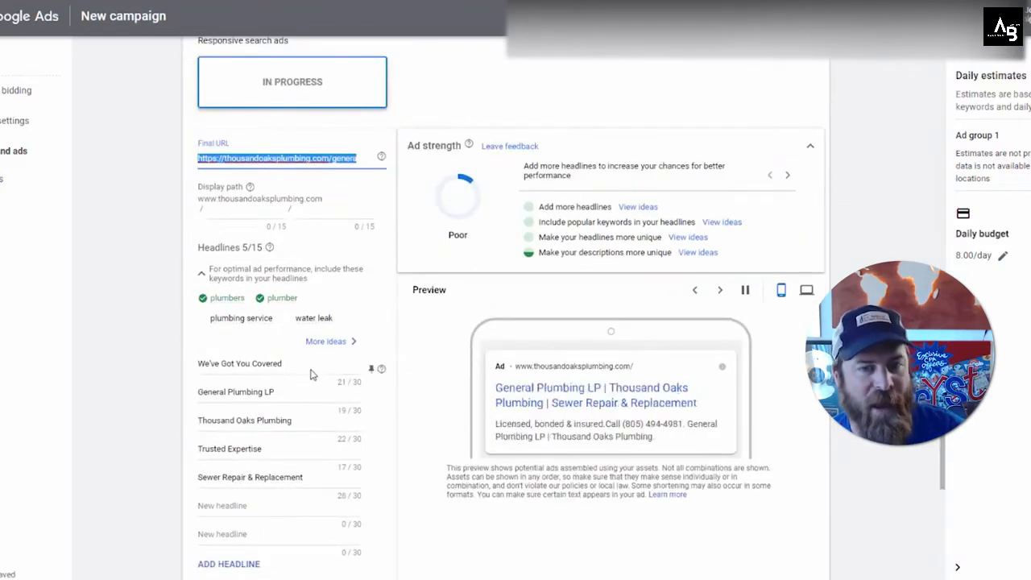
scroll(300, 390, down, 1)
key(ctrl+shift+d)
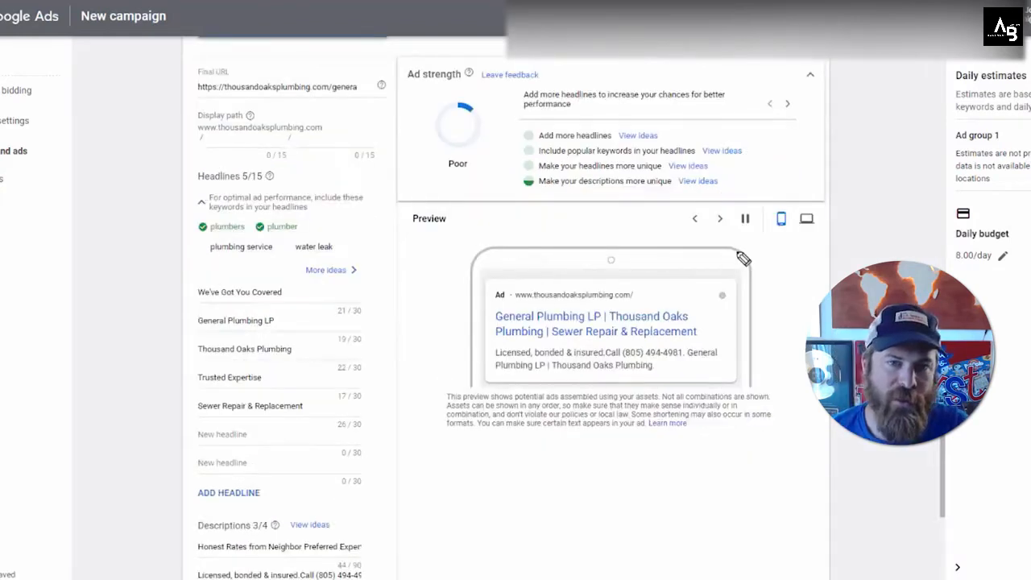
mouse_move(743, 257)
mouse_down()
mouse_move(460, 237)
mouse_move(179, 257)
mouse_move(175, 485)
mouse_move(392, 298)
mouse_move(182, 239)
mouse_up()
mouse_move(223, 508)
mouse_down()
mouse_move(178, 515)
mouse_move(167, 576)
mouse_move(156, 512)
mouse_up()
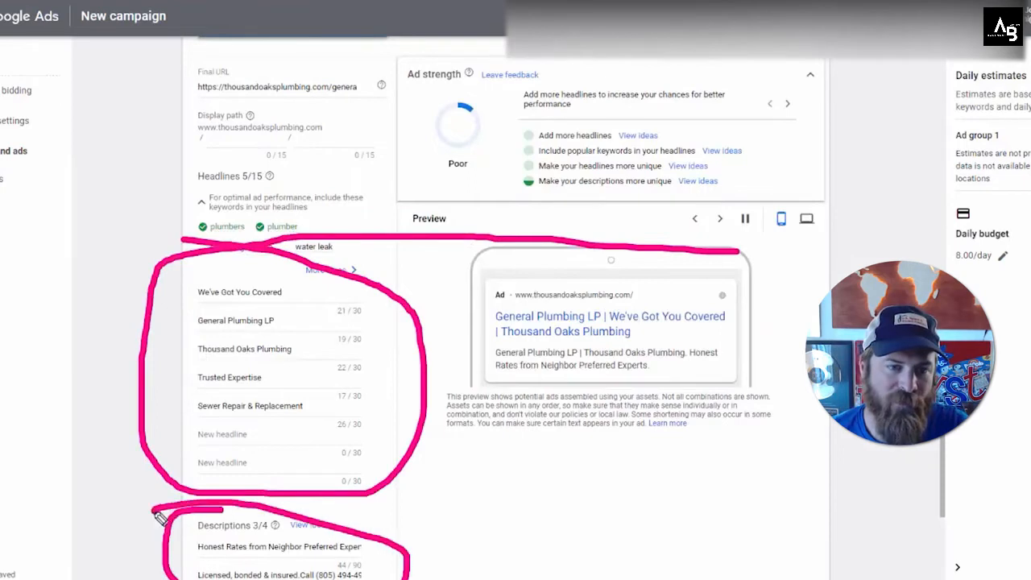
key(Escape)
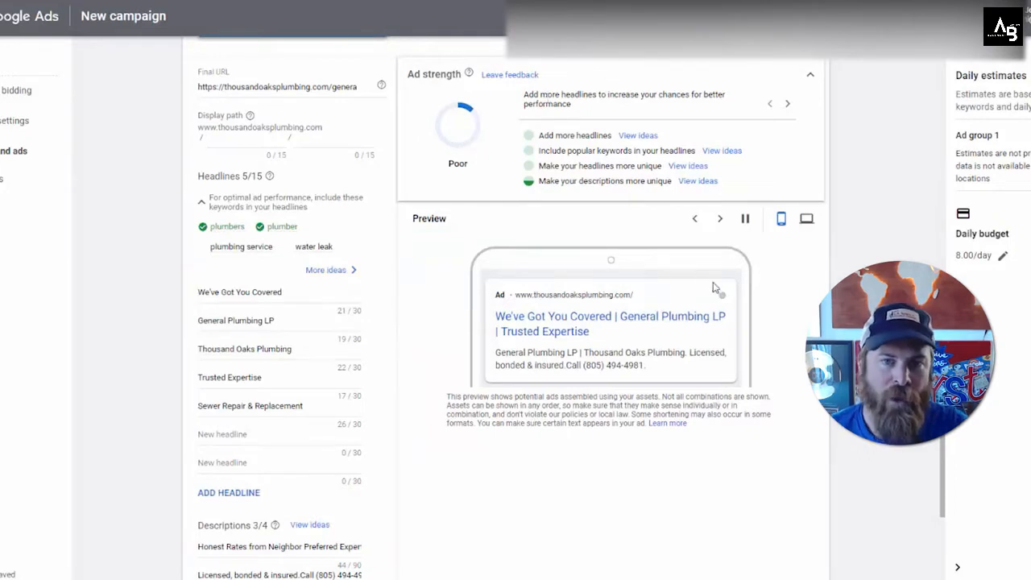
Step: Cycle through the ad preview's headline and description combinations
click(743, 219)
click(720, 219)
click(721, 220)
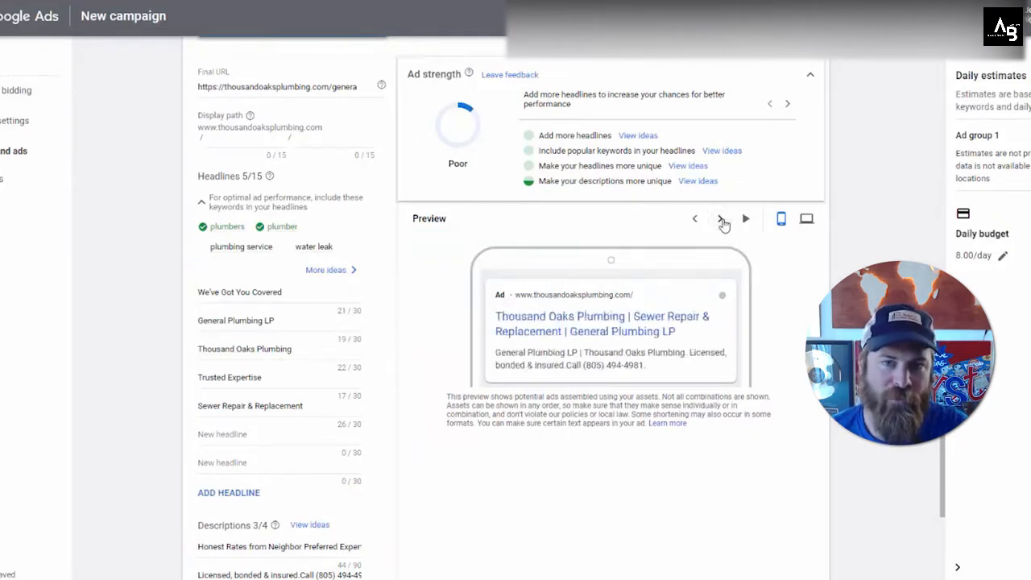
click(721, 220)
mouse_move(730, 211)
mouse_down()
mouse_move(712, 222)
mouse_move(735, 219)
mouse_move(716, 214)
mouse_up()
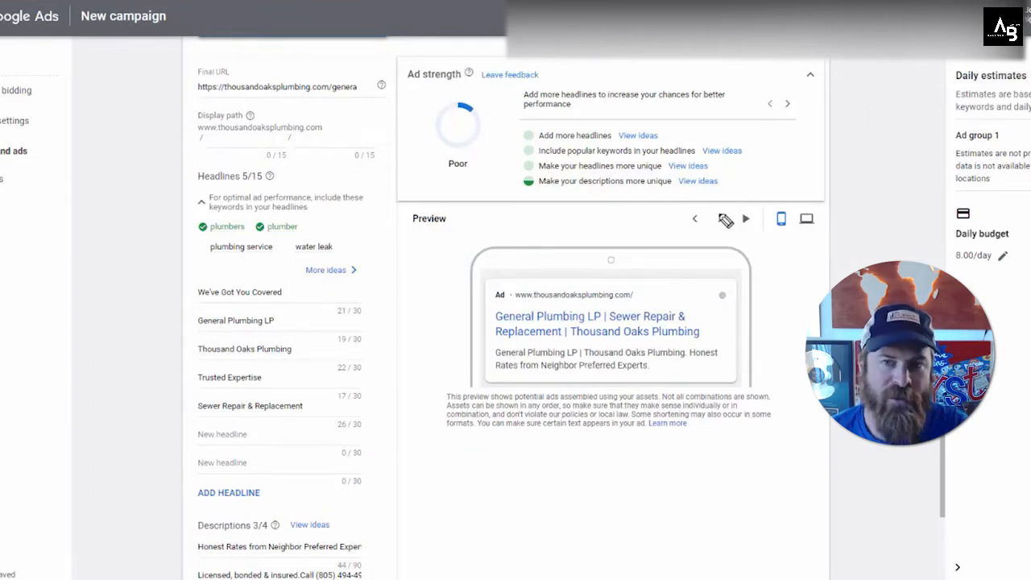
click(721, 219)
click(721, 220)
click(721, 219)
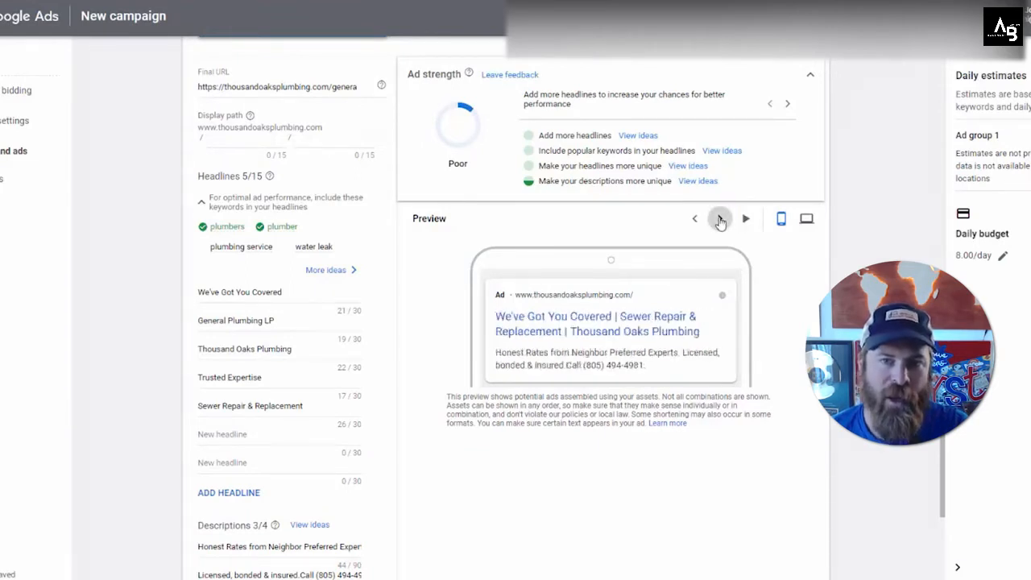
click(720, 219)
Step: Advance past the ads and extensions steps to the campaign review and check the summary
scroll(689, 357, down, 3)
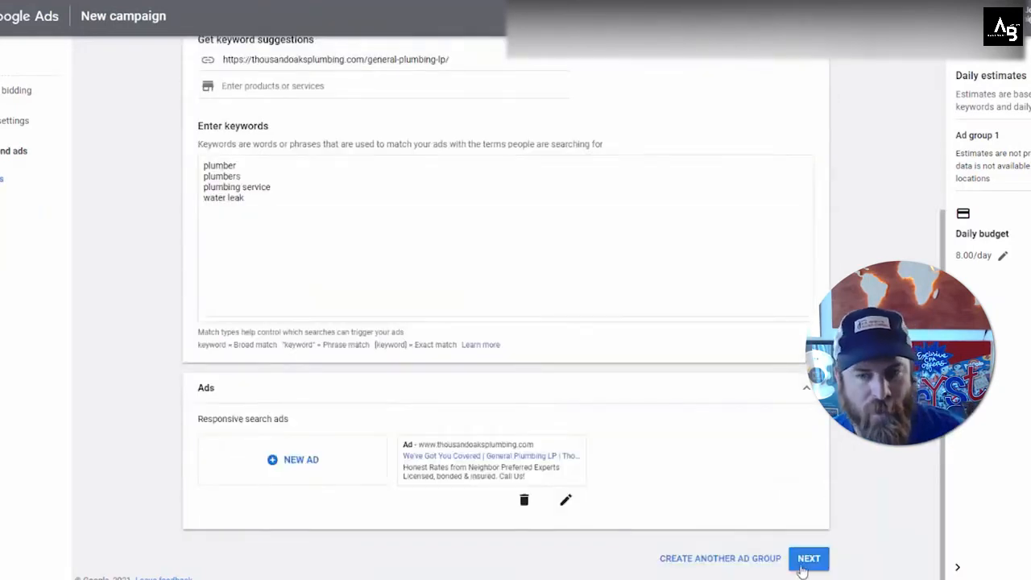
click(802, 569)
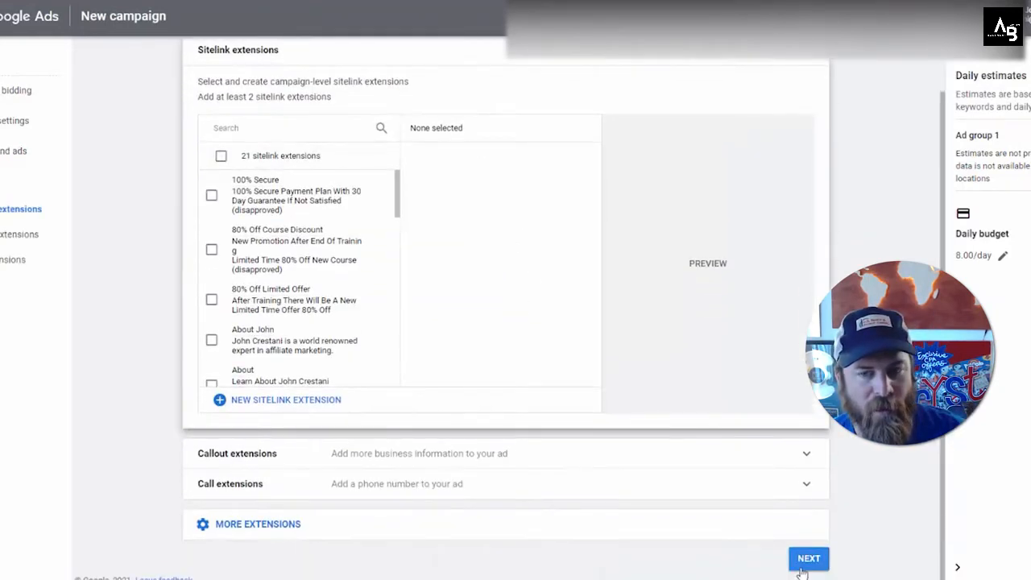
click(803, 568)
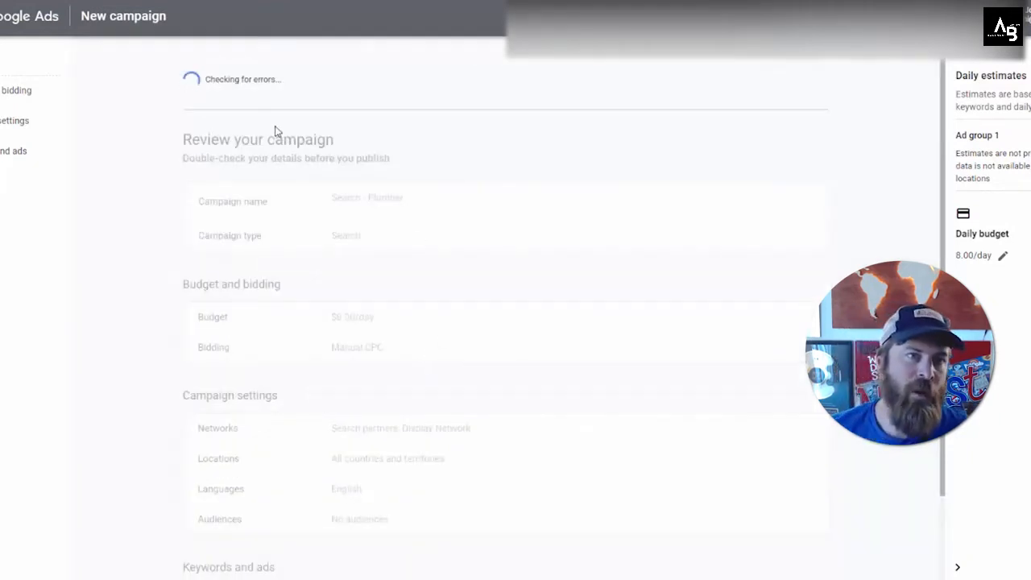
scroll(332, 165, down, 1)
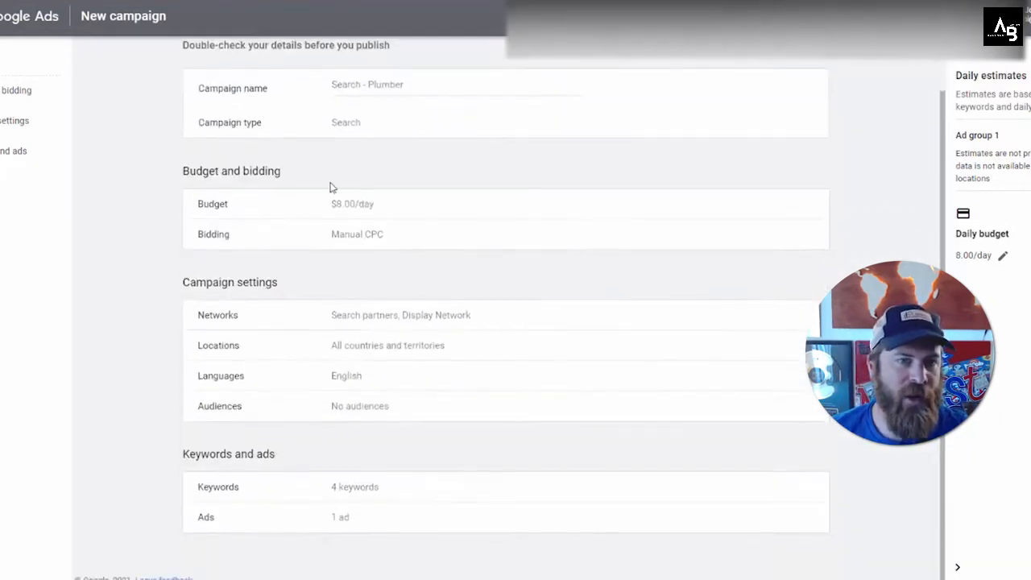
scroll(485, 240, up, 1)
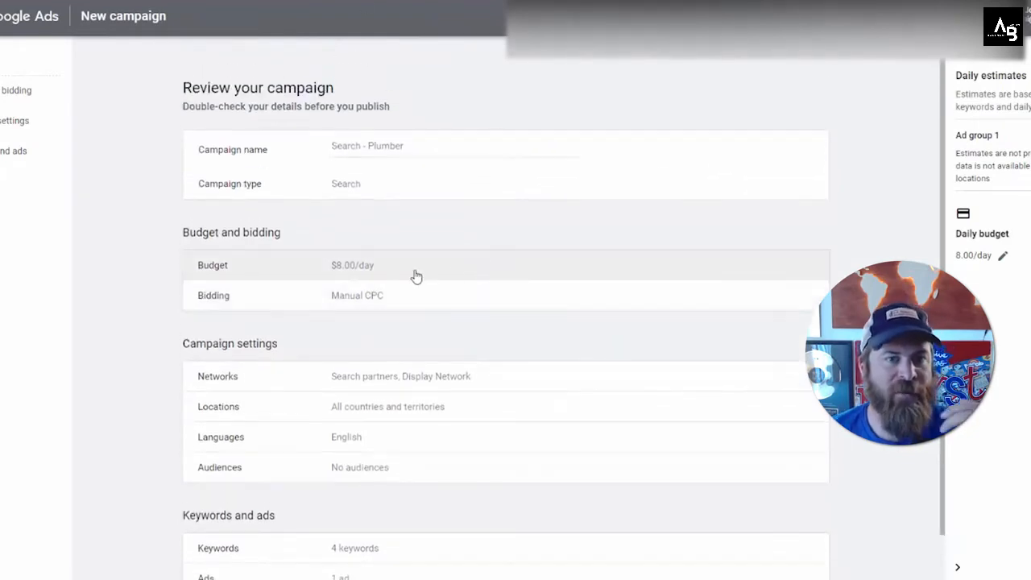
scroll(386, 280, down, 1)
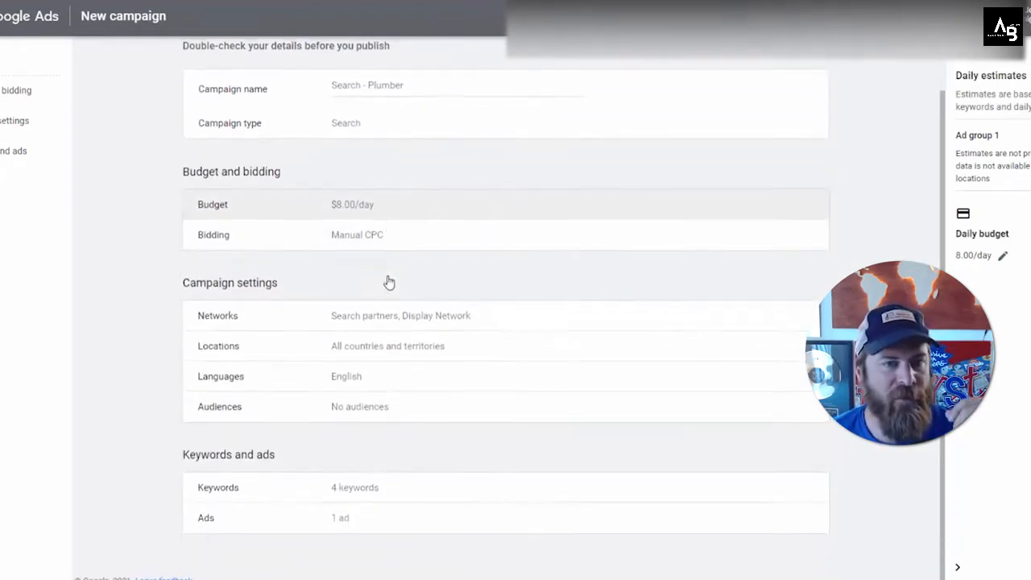
scroll(714, 249, up, 1)
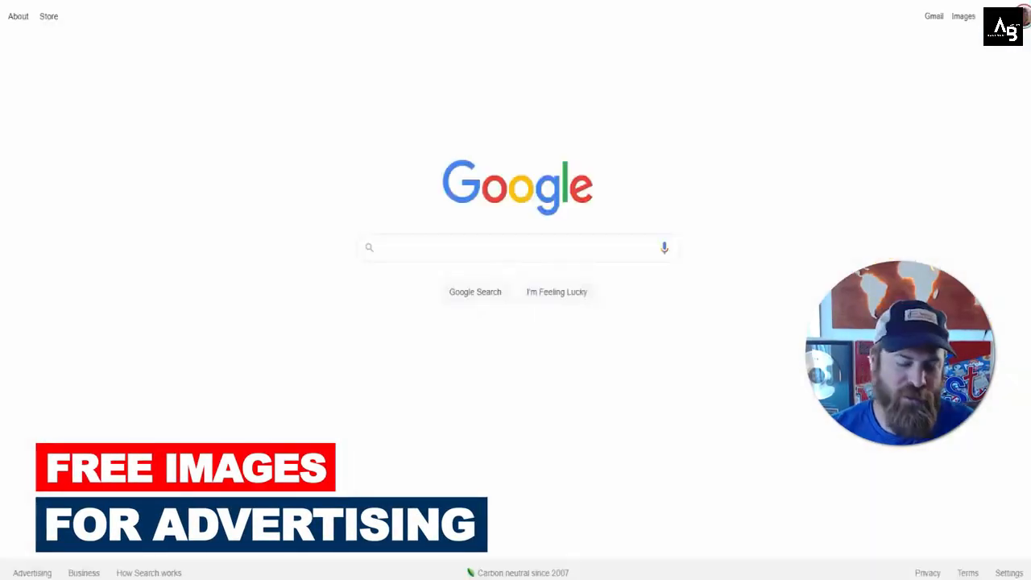
Step: Switch to Google search and search for google image search
text(google)
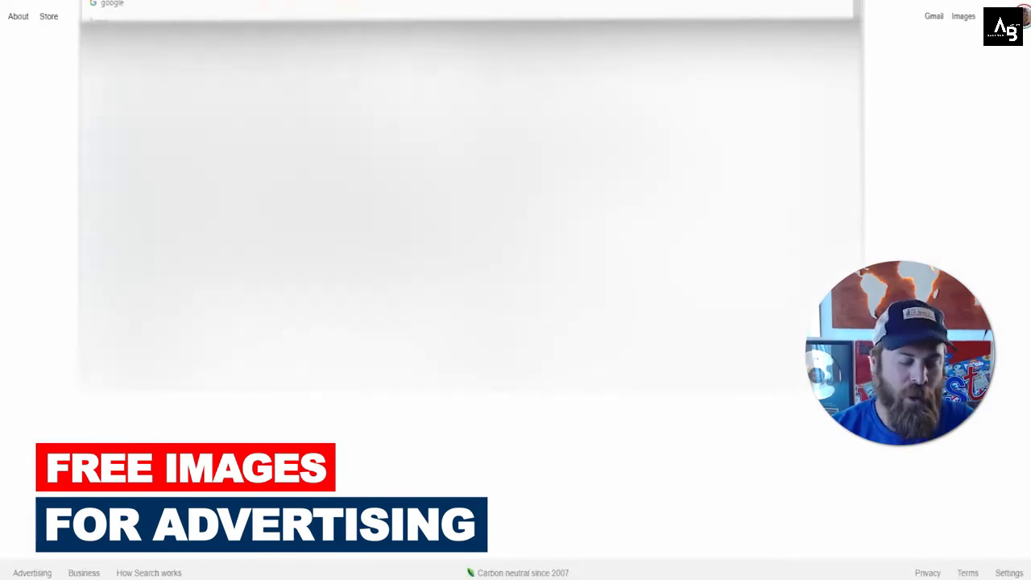
text( image search)
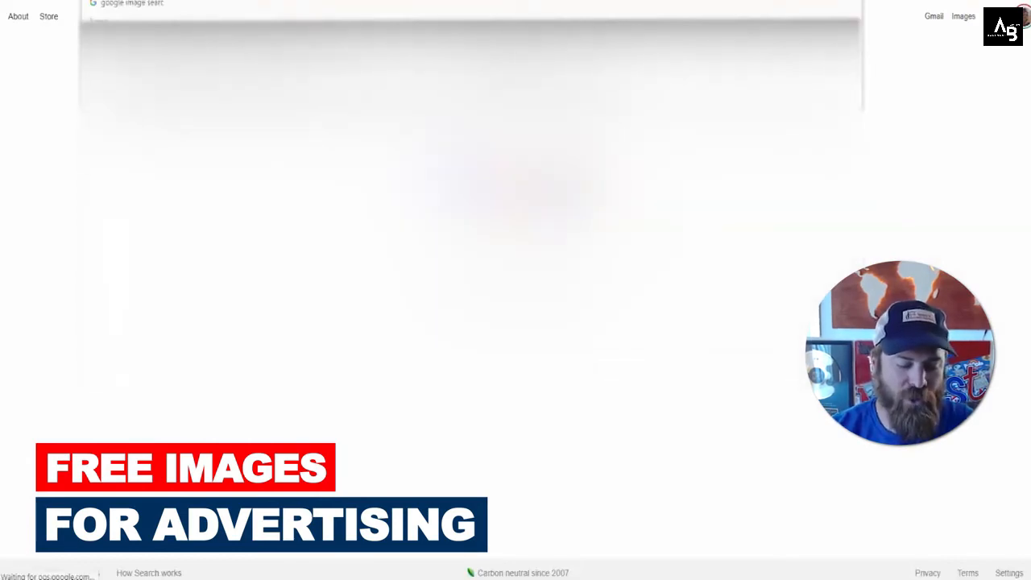
key(Return)
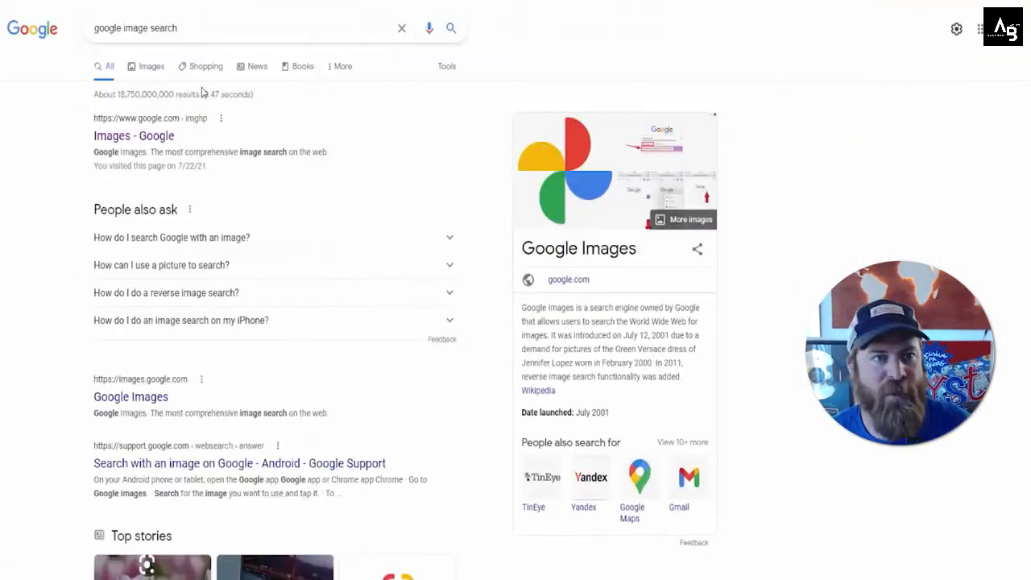
Step: Open image results and filter usage rights to Creative Commons licenses
click(150, 69)
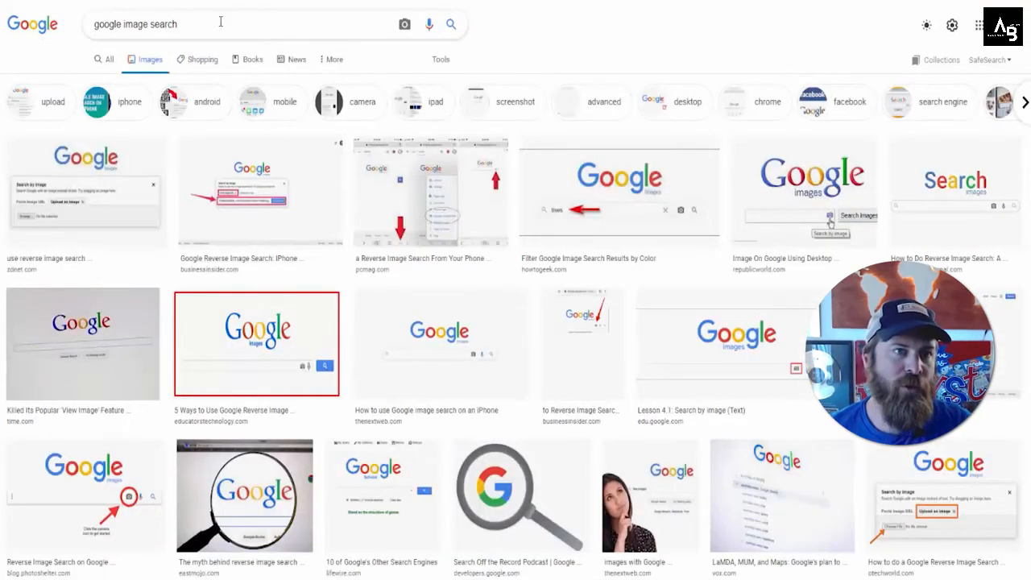
click(441, 60)
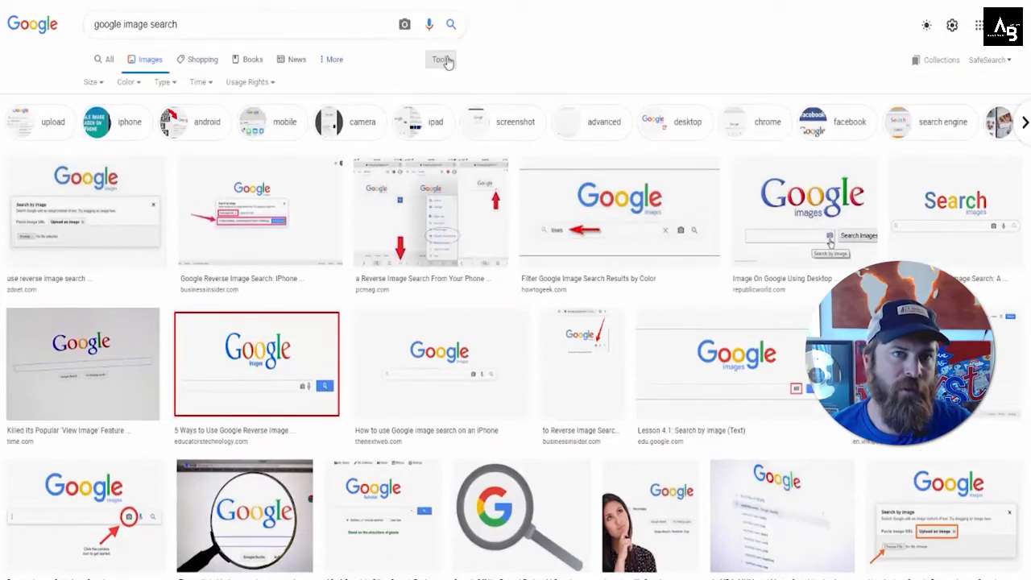
key(ctrl+shift+3)
mouse_move(476, 49)
mouse_down()
mouse_move(416, 44)
mouse_move(494, 60)
mouse_move(433, 78)
mouse_move(415, 62)
mouse_up()
drag(594, 52, 510, 69)
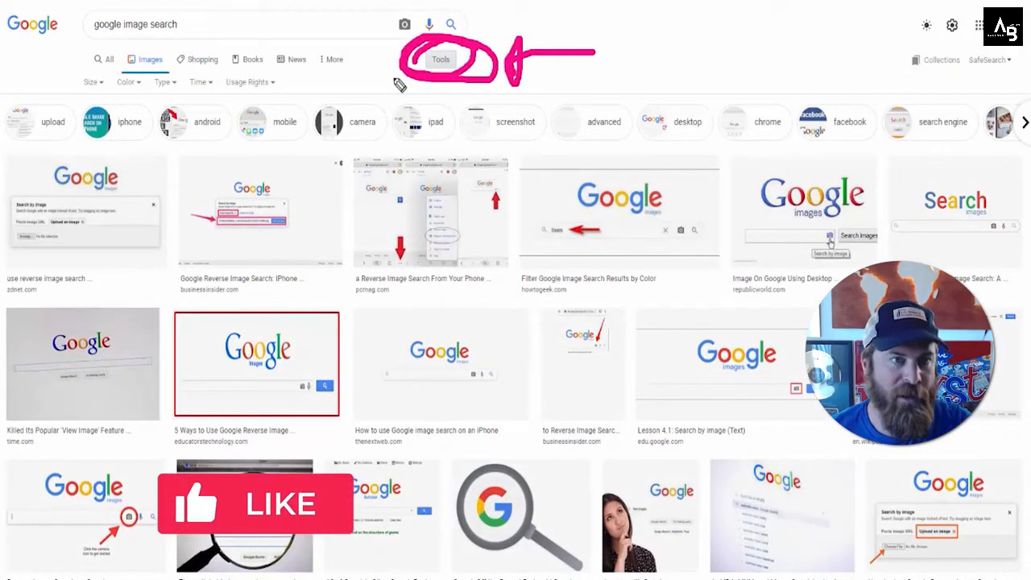
mouse_move(293, 83)
mouse_down()
mouse_move(214, 71)
mouse_move(266, 102)
mouse_move(292, 71)
mouse_move(219, 81)
mouse_up()
drag(537, 195, 326, 100)
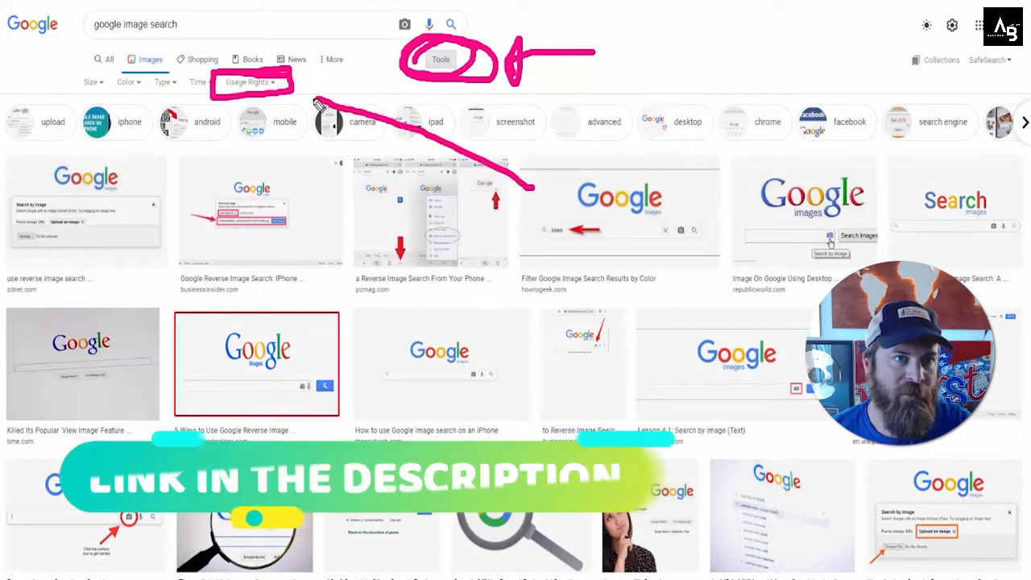
click(249, 82)
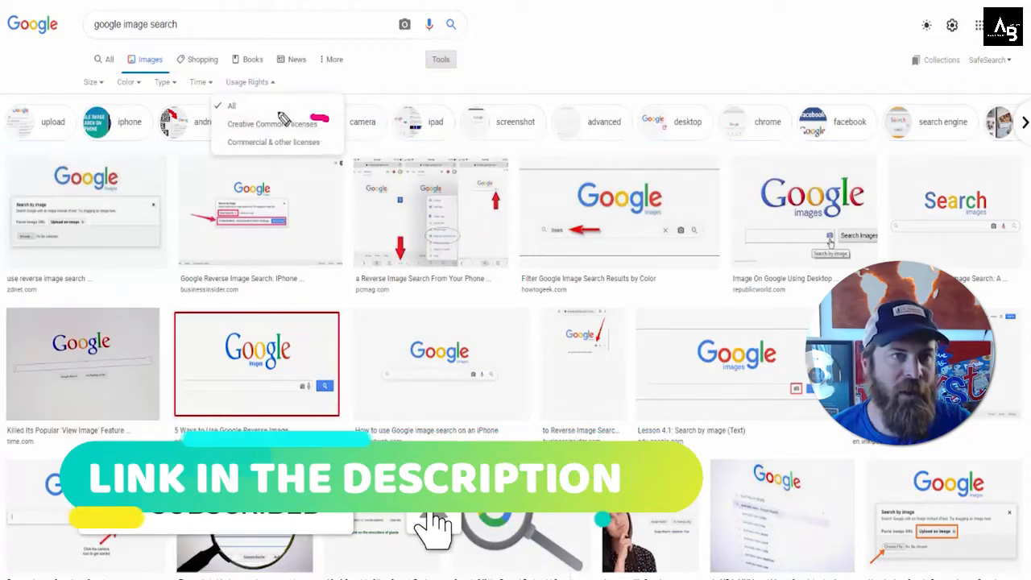
mouse_move(329, 121)
mouse_down()
mouse_move(215, 120)
mouse_move(277, 139)
mouse_move(336, 127)
mouse_move(271, 108)
mouse_up()
mouse_move(611, 96)
mouse_down()
mouse_move(379, 108)
mouse_move(350, 119)
mouse_move(372, 91)
mouse_move(377, 143)
mouse_move(371, 133)
mouse_up()
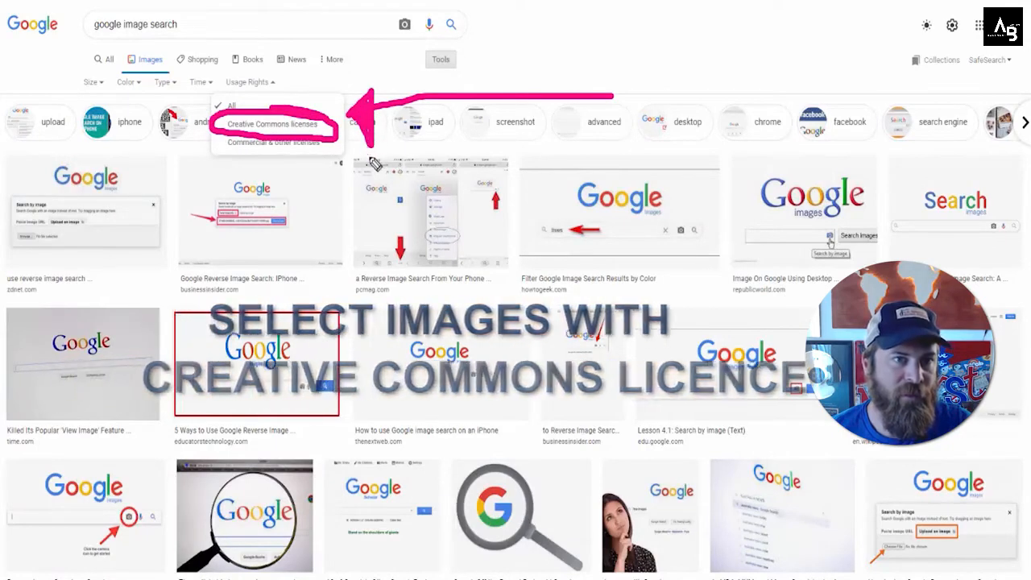
click(272, 124)
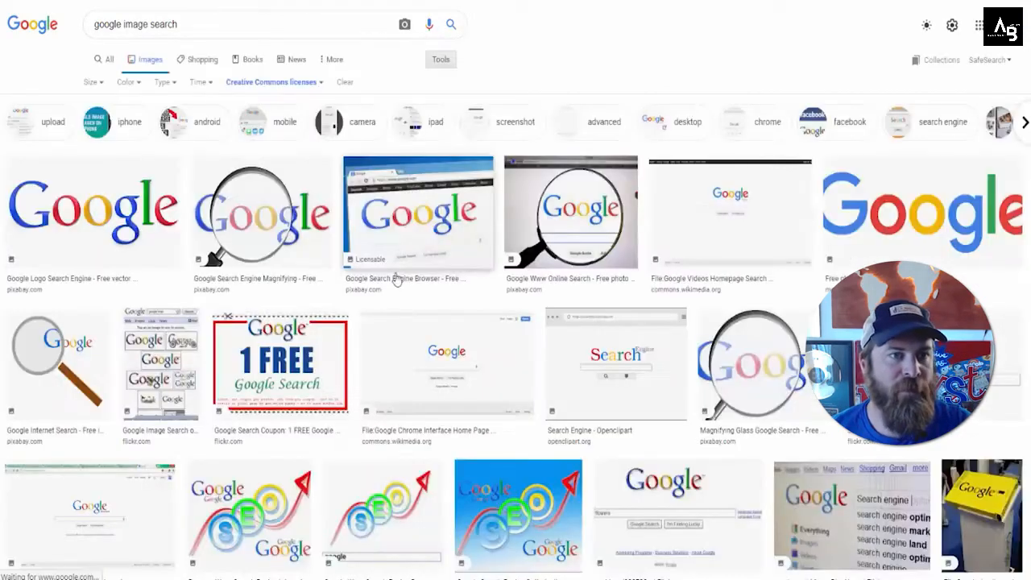
Step: Replace the image search query with plumbers
triple_click(214, 23)
text(p)
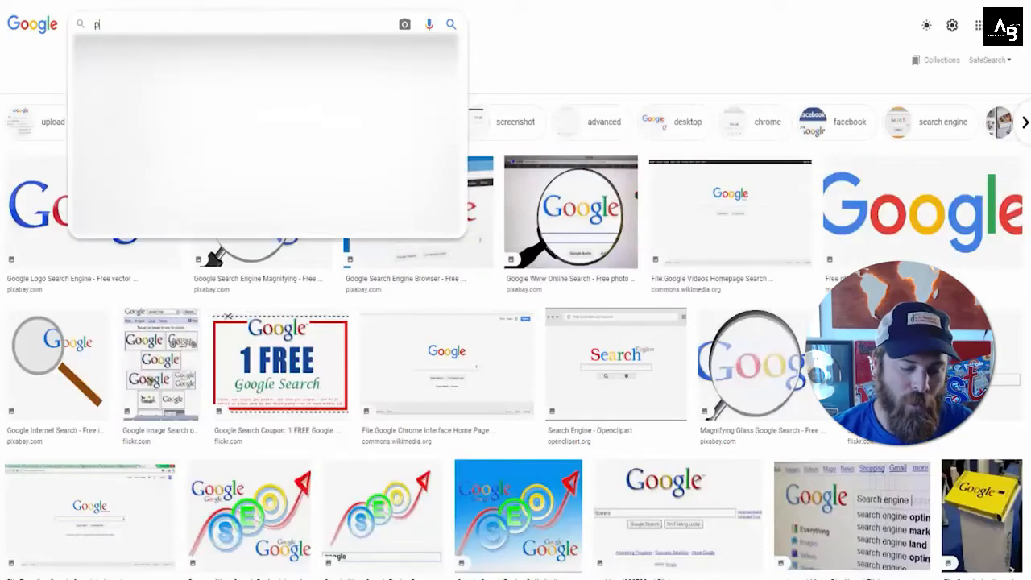
text(lumbers)
key(Return)
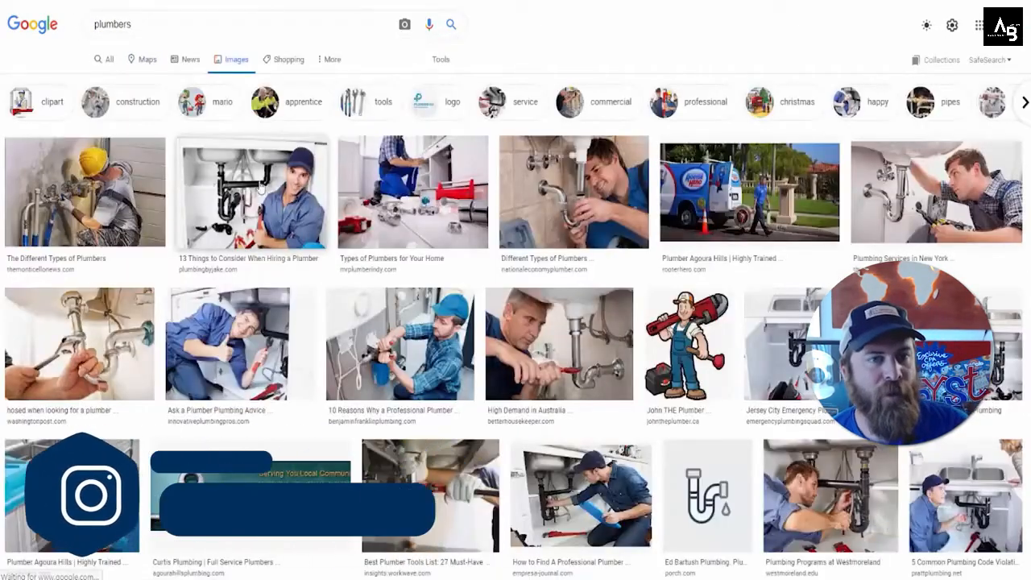
Step: Open a plumber image and browse through the Creative Commons plumber images
click(260, 188)
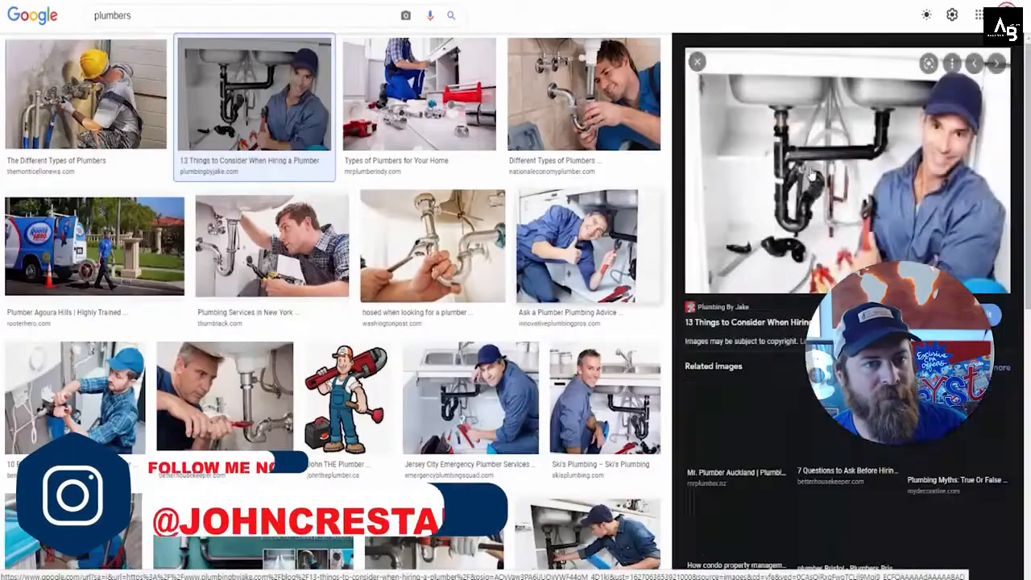
click(419, 97)
key(Right)
key(Right)
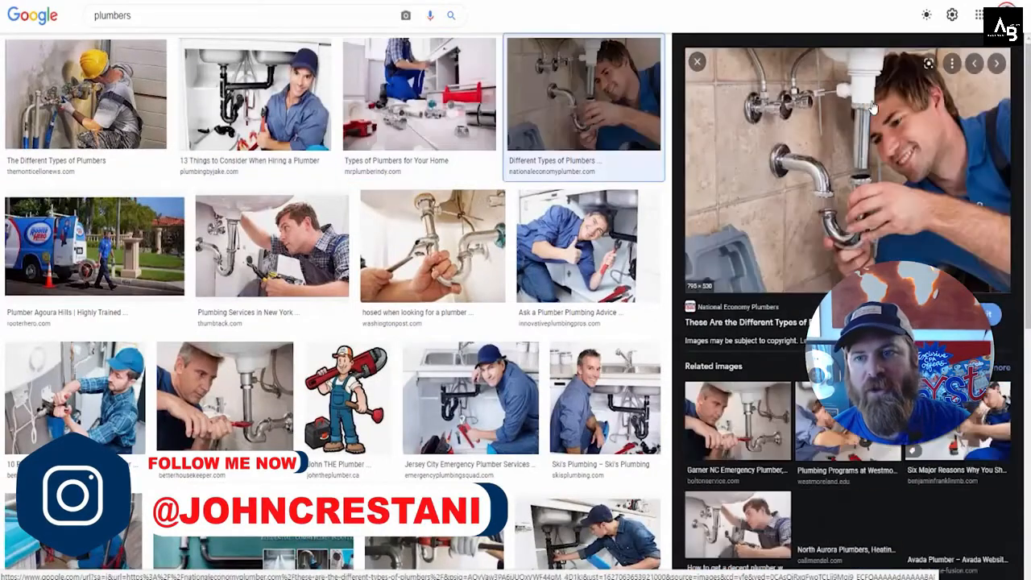
key(Right)
key(Right)
key(Right)
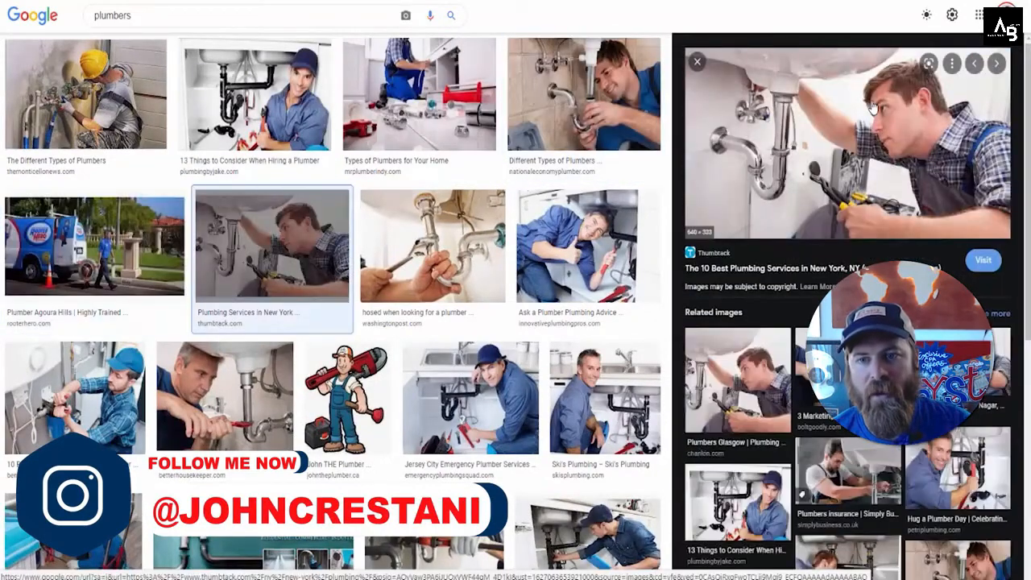
key(Right)
key(Right)
key(Right)
key(Right)
key(Right)
key(Right)
key(Right)
key(Right)
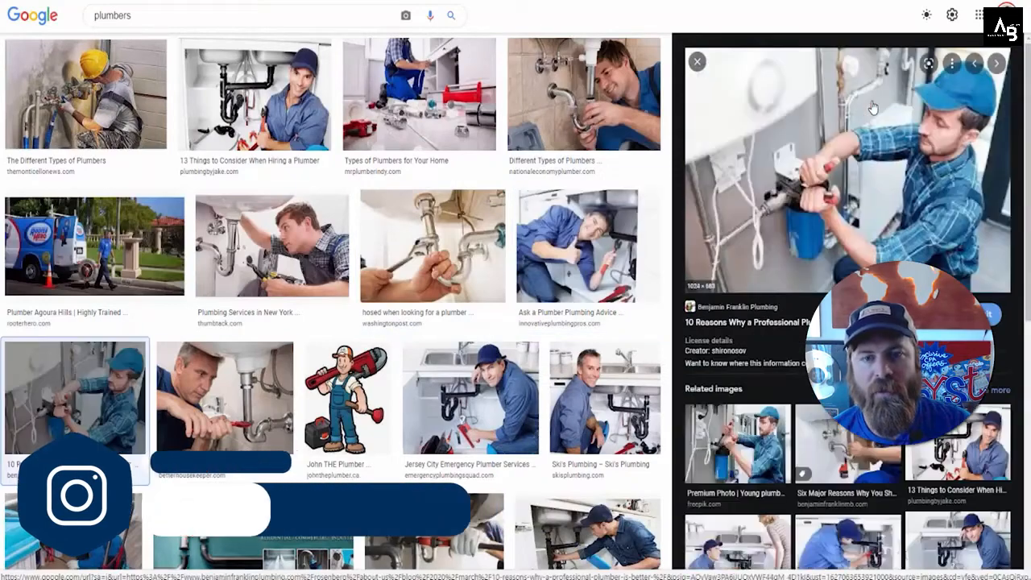
key(Right)
key(Right)
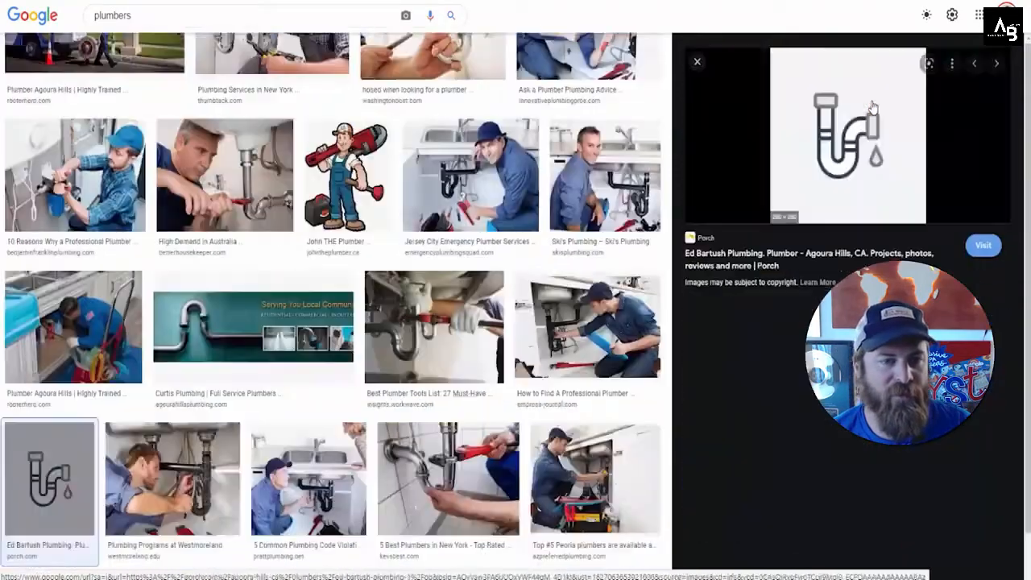
scroll(505, 164, down, 5)
scroll(504, 162, down, 15)
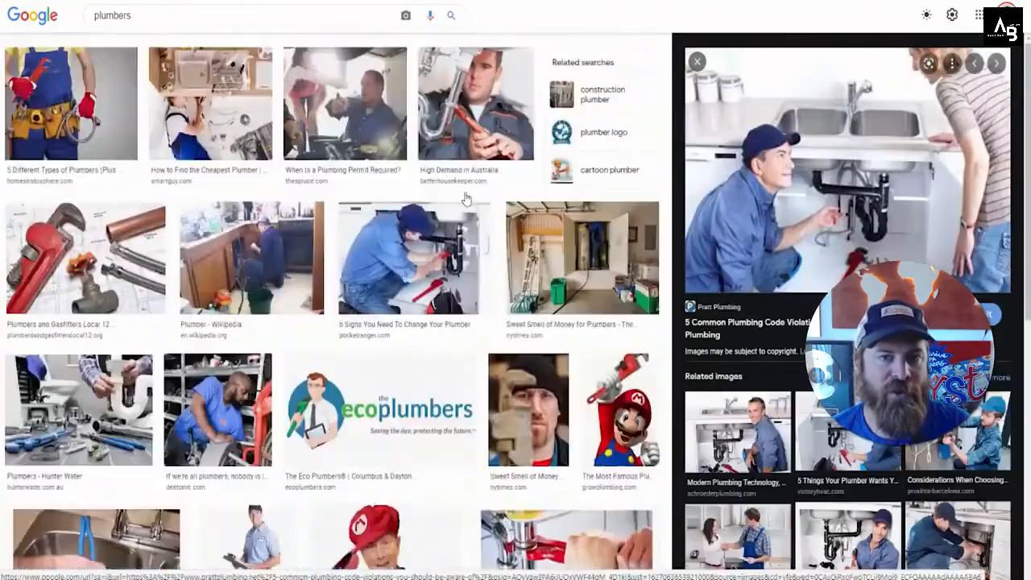
scroll(470, 201, down, 15)
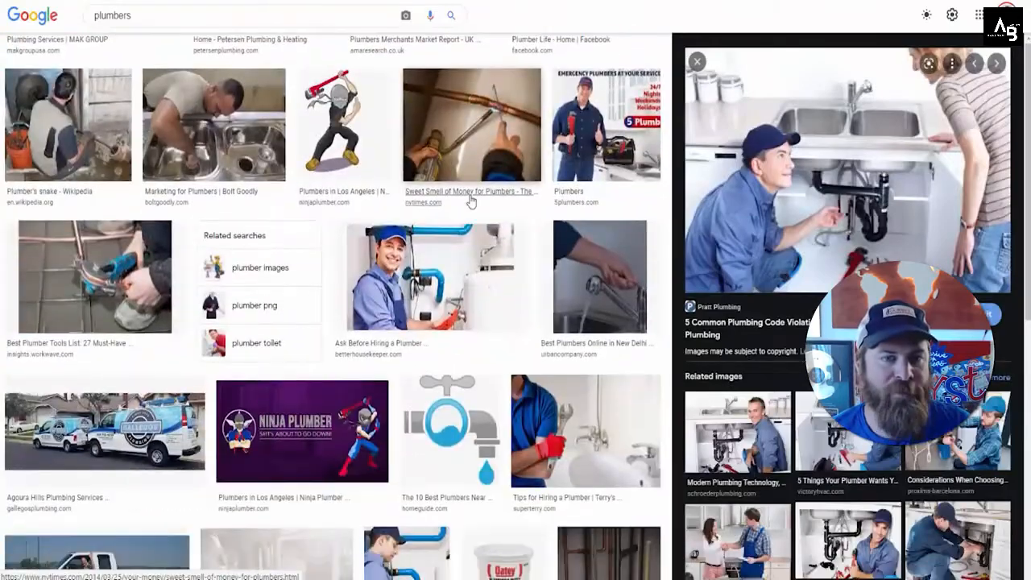
Step: Close the image preview and scroll through more Creative Commons plumber image results
scroll(470, 202, down, 15)
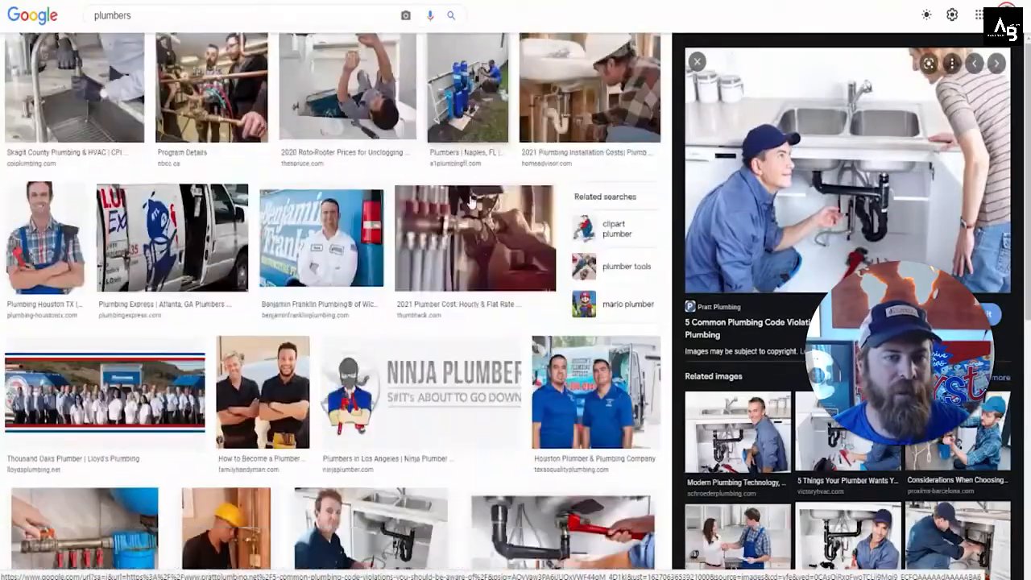
scroll(472, 202, down, 12)
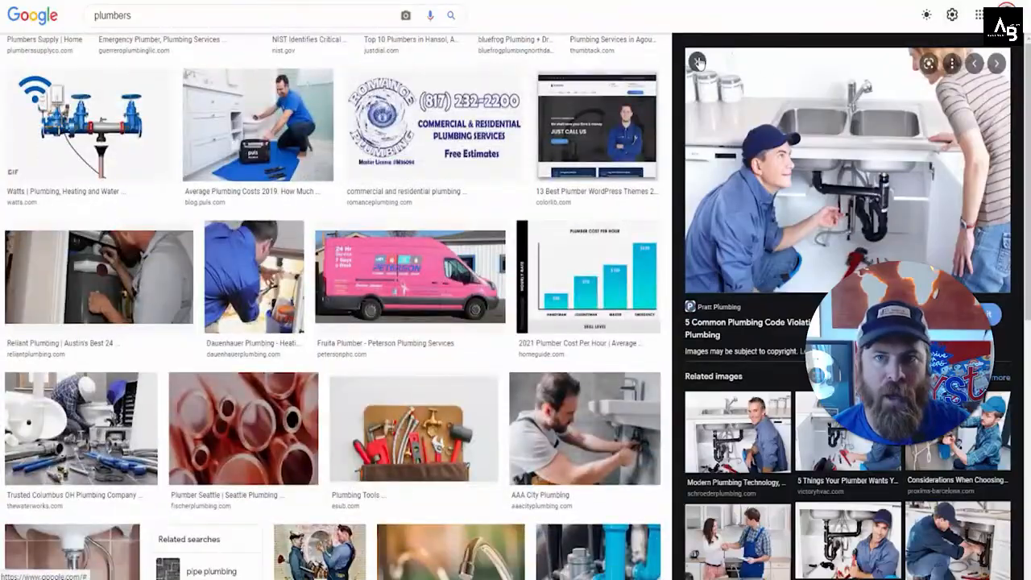
key(Escape)
scroll(316, 161, down, 10)
scroll(316, 160, down, 15)
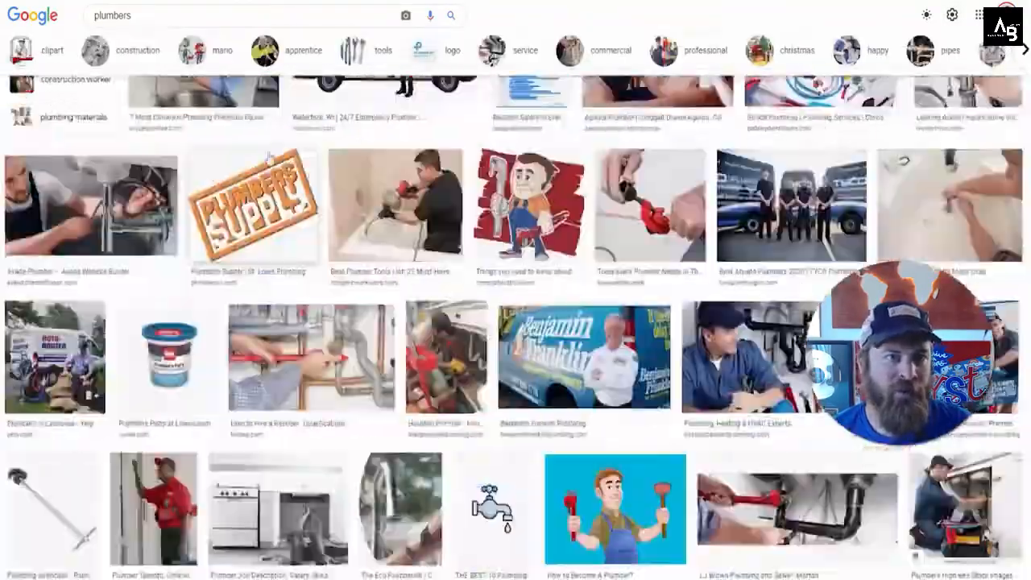
scroll(649, 42, down, 5)
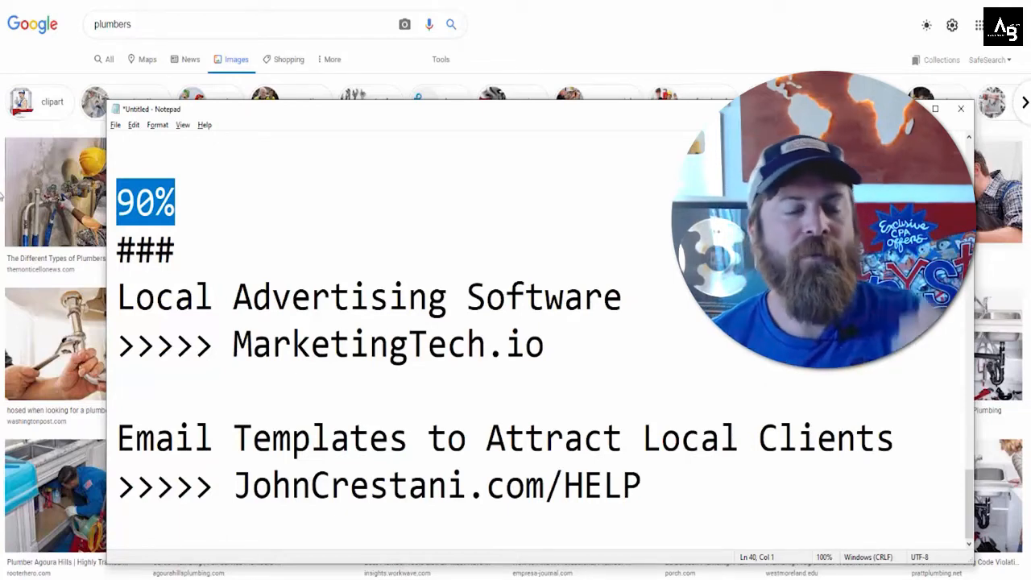
Step: In the Notepad note, add a blank line below the 90% line
drag(204, 198, 117, 203)
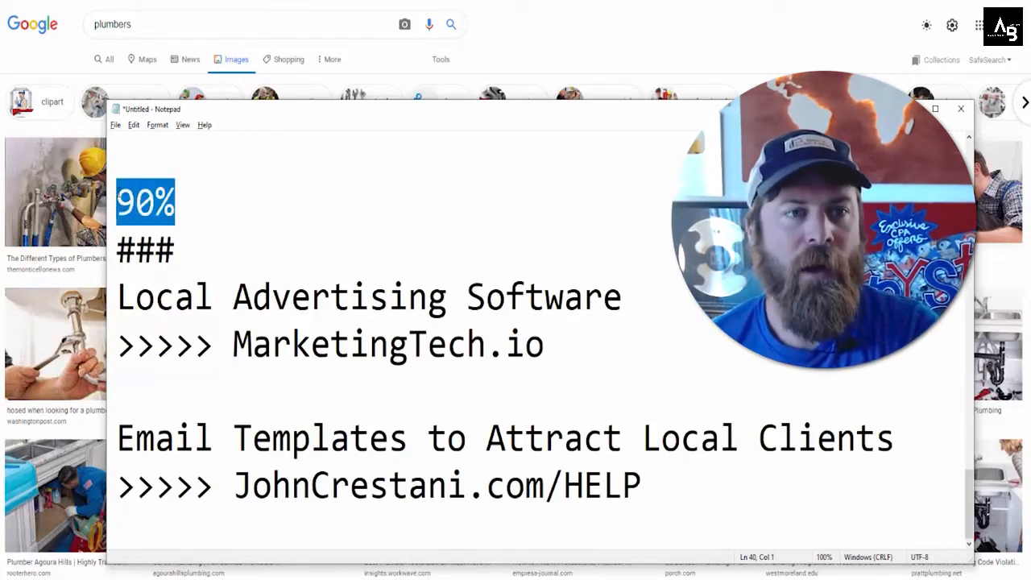
click(186, 206)
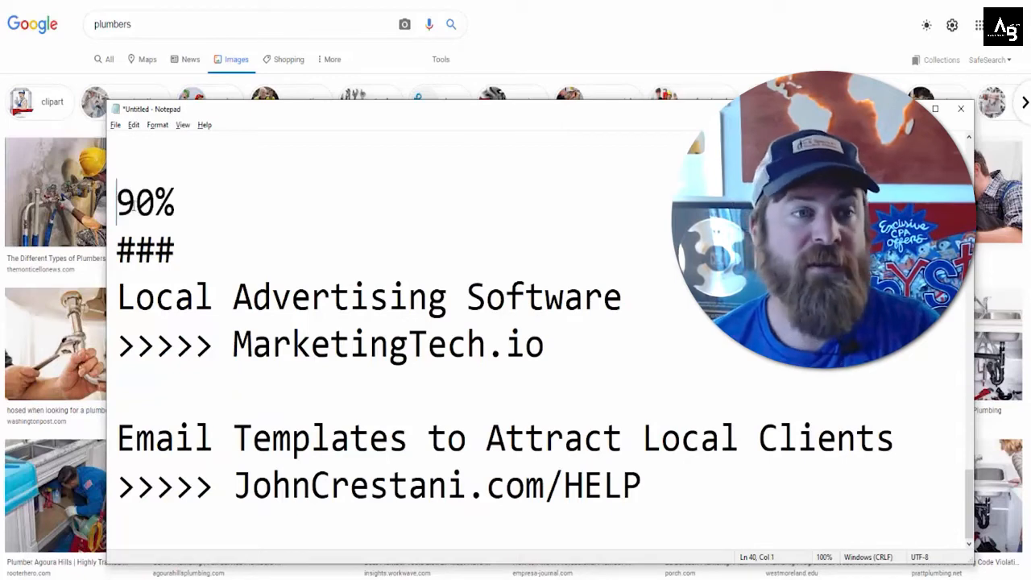
key(Return)
double_click(181, 205)
click(182, 205)
drag(198, 190, 110, 193)
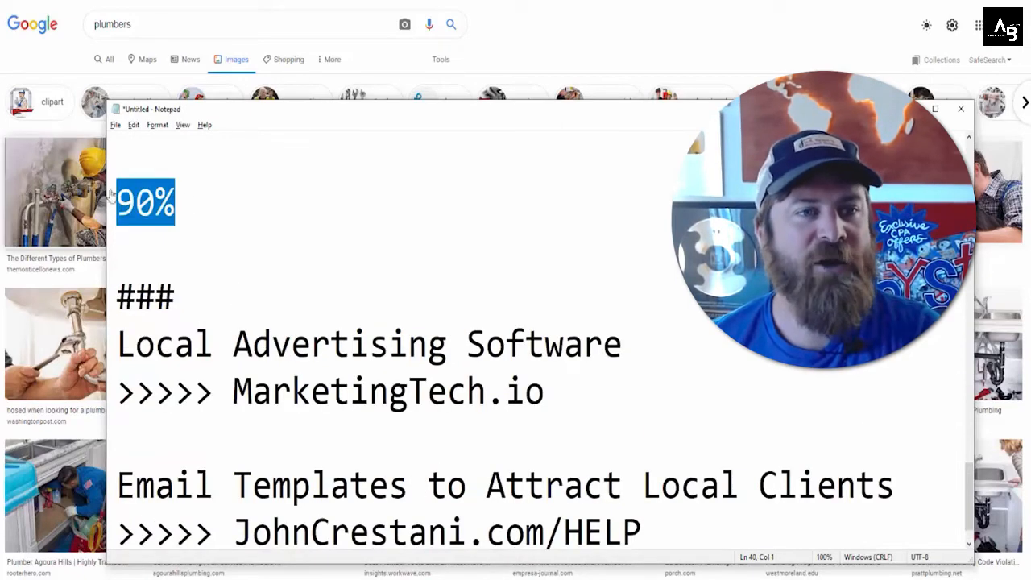
click(191, 203)
mouse_move(191, 203)
mouse_down()
mouse_move(116, 203)
mouse_move(178, 201)
mouse_up()
click(119, 201)
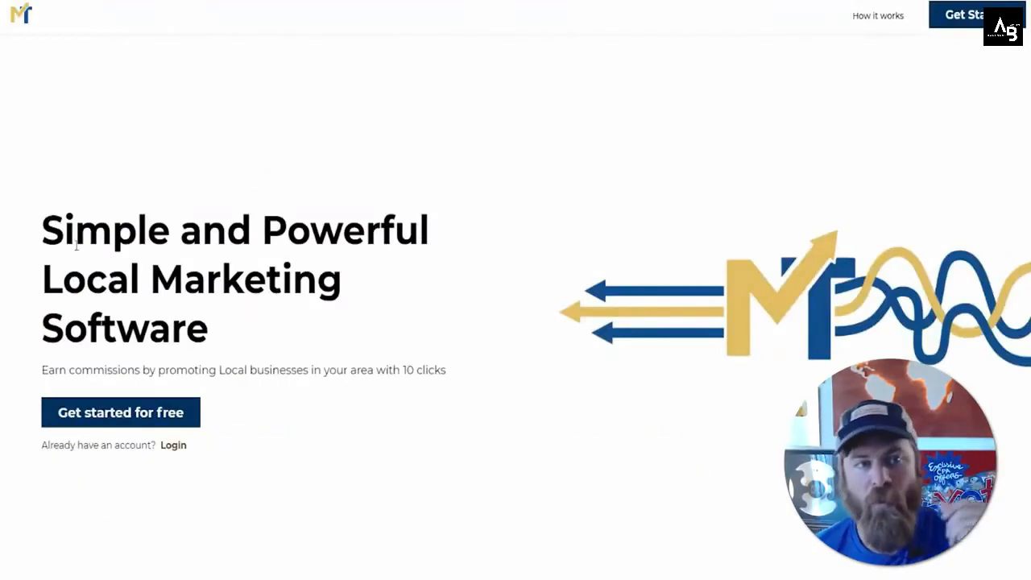
Step: Switch to the MarketingTech.io homepage and read the headline and How does it work section
drag(43, 230, 194, 334)
click(209, 336)
scroll(290, 304, down, 6)
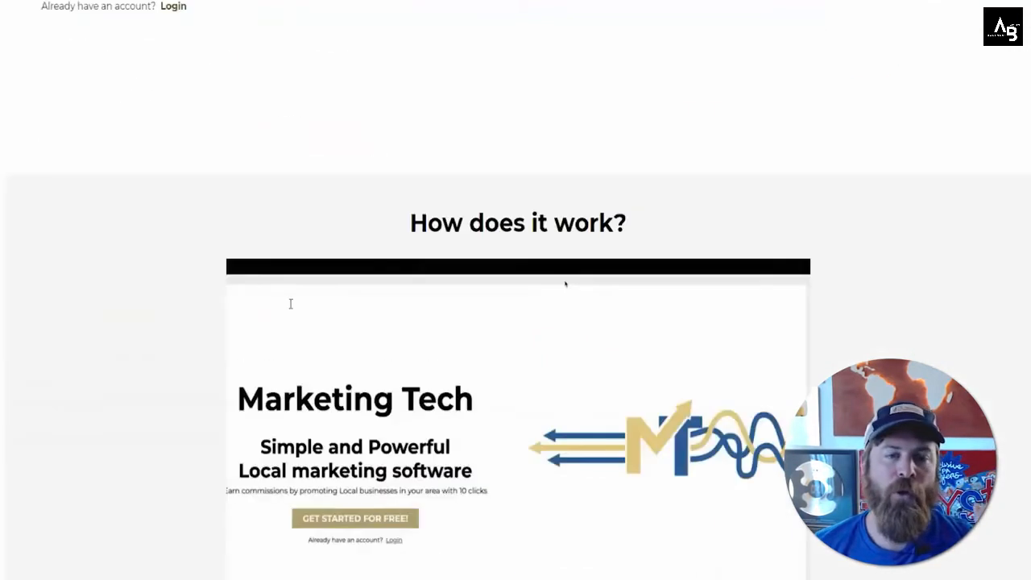
scroll(291, 304, up, 6)
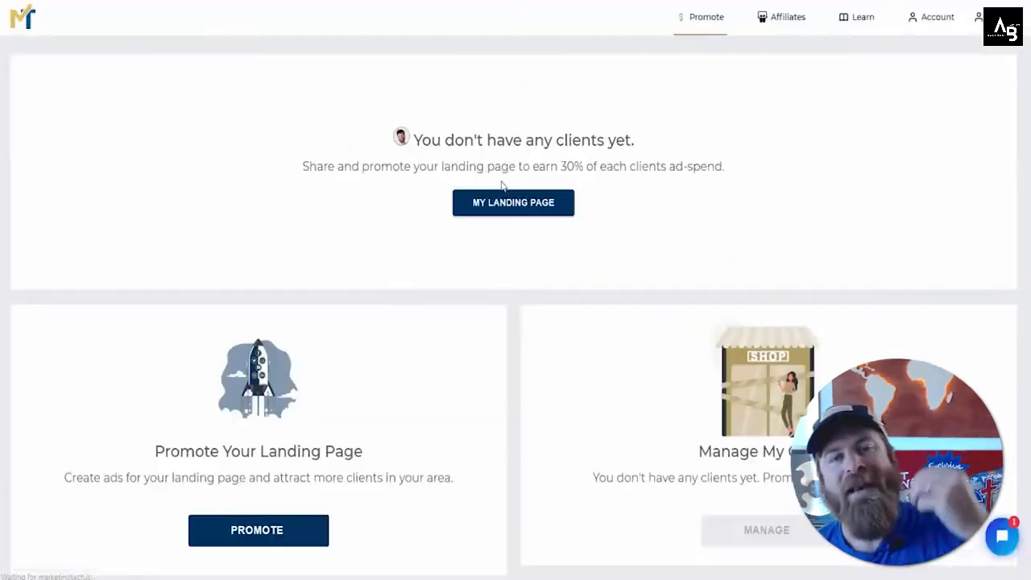
Step: Read the 30% commission line on the MarketingTech dashboard and open My Landing Page
drag(298, 173, 741, 170)
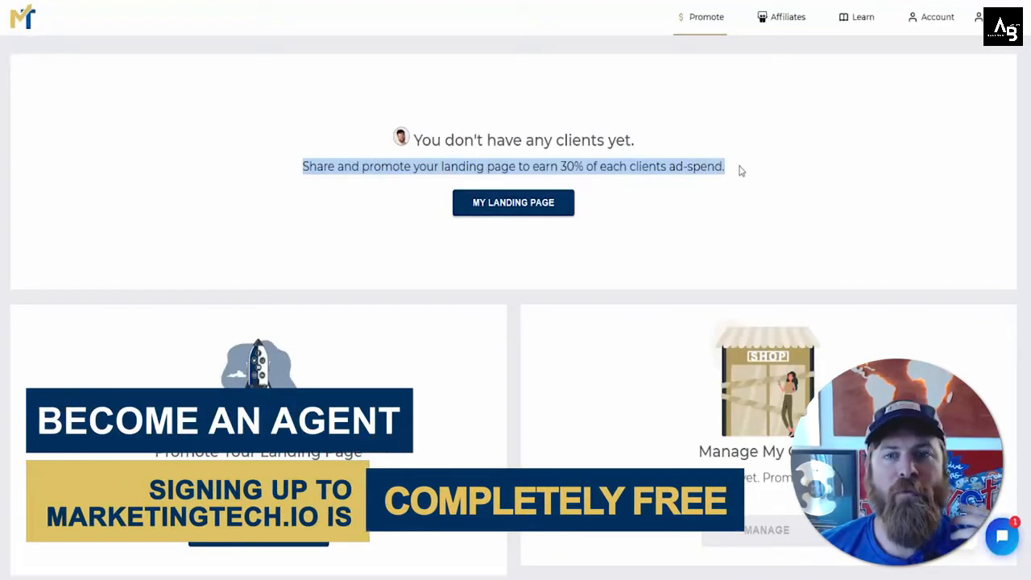
click(654, 167)
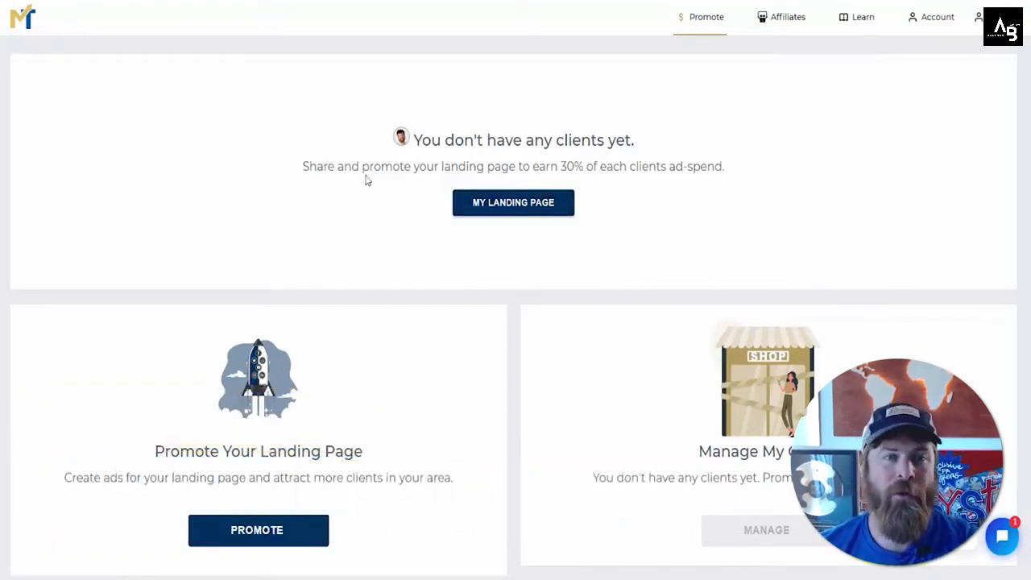
drag(364, 180, 744, 178)
click(743, 178)
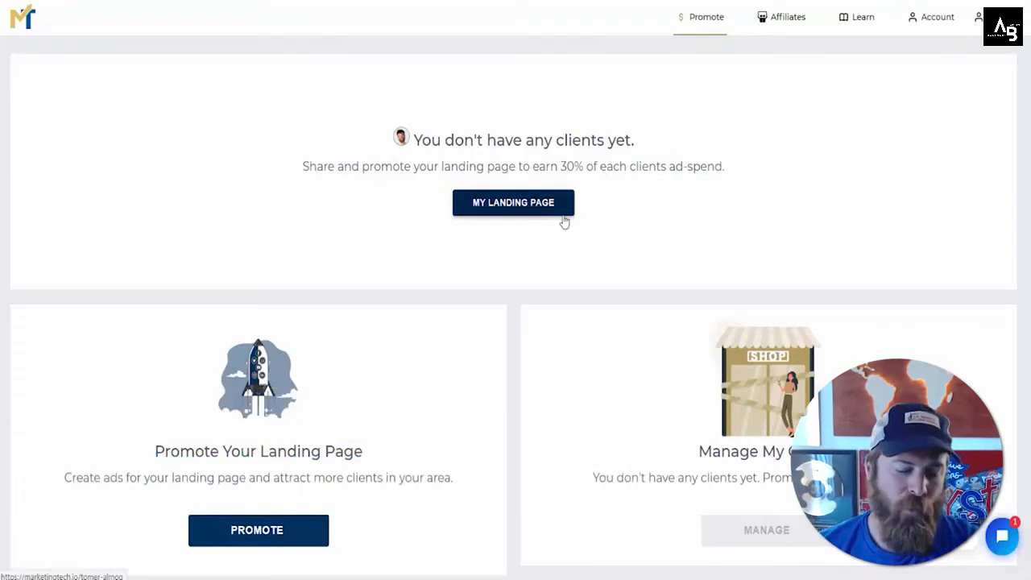
mouse_move(586, 187)
mouse_down()
mouse_move(537, 185)
mouse_move(428, 228)
mouse_move(598, 197)
mouse_move(499, 269)
mouse_move(414, 191)
mouse_move(410, 168)
mouse_move(408, 179)
mouse_up()
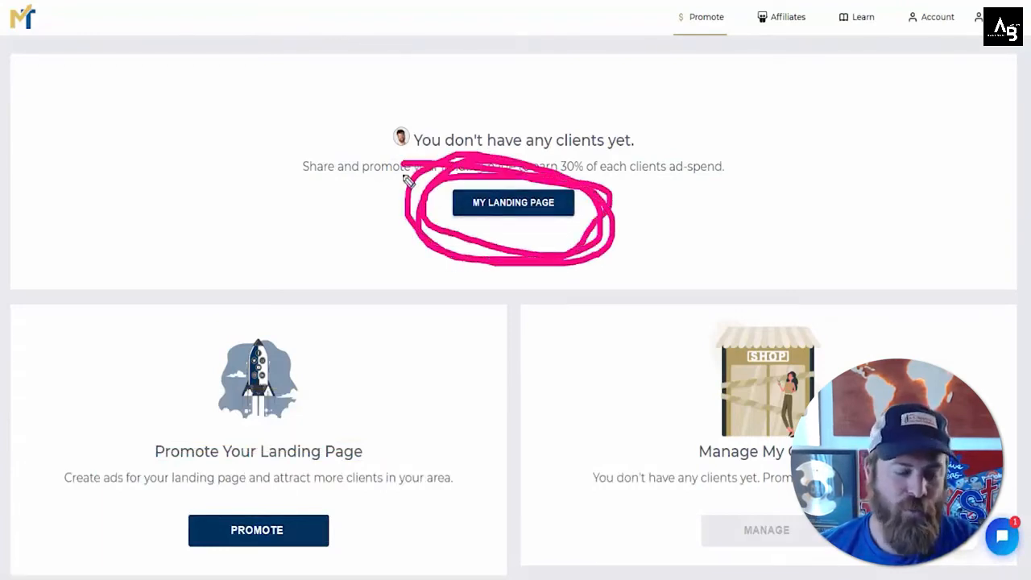
key(Escape)
click(529, 207)
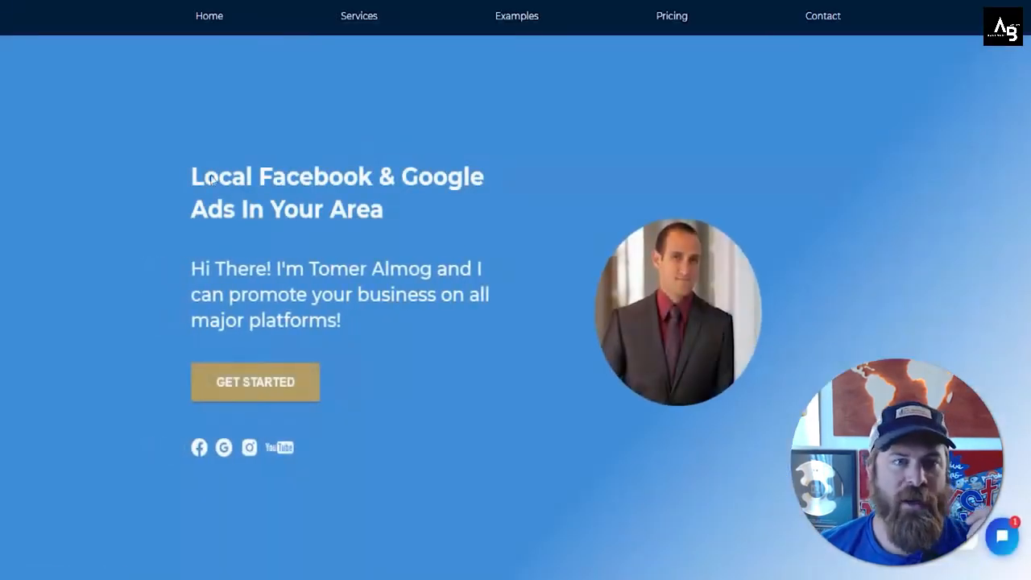
Step: Read the landing page's headline and introduction text about local Facebook and Google ads
drag(201, 178, 367, 208)
click(354, 212)
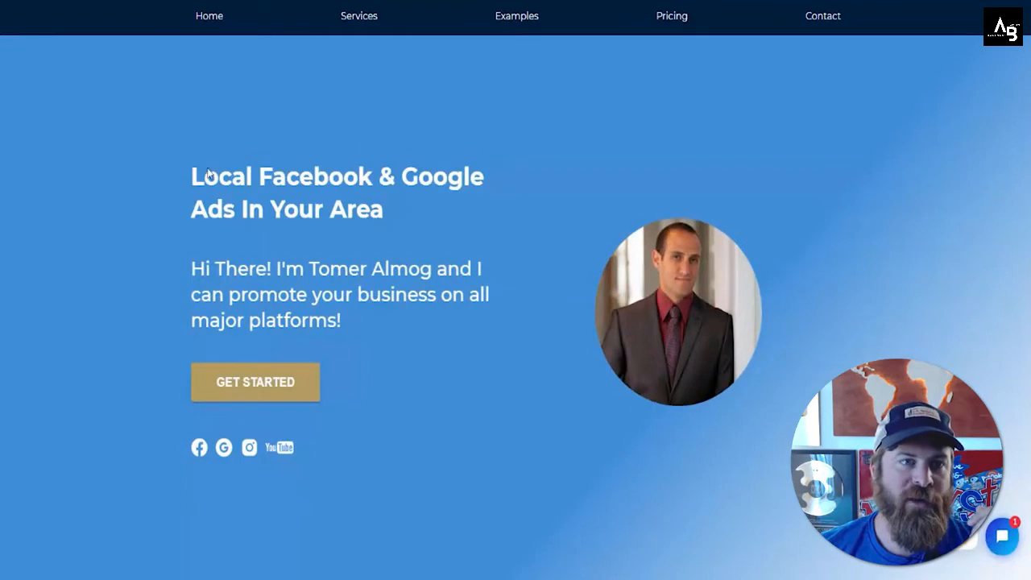
drag(207, 173, 387, 213)
drag(507, 240, 877, 314)
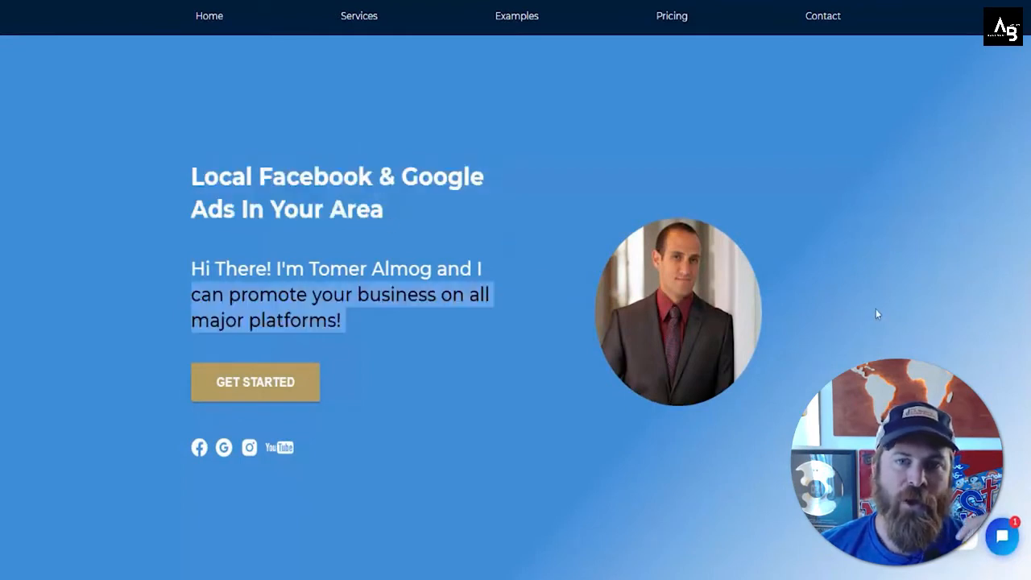
click(805, 292)
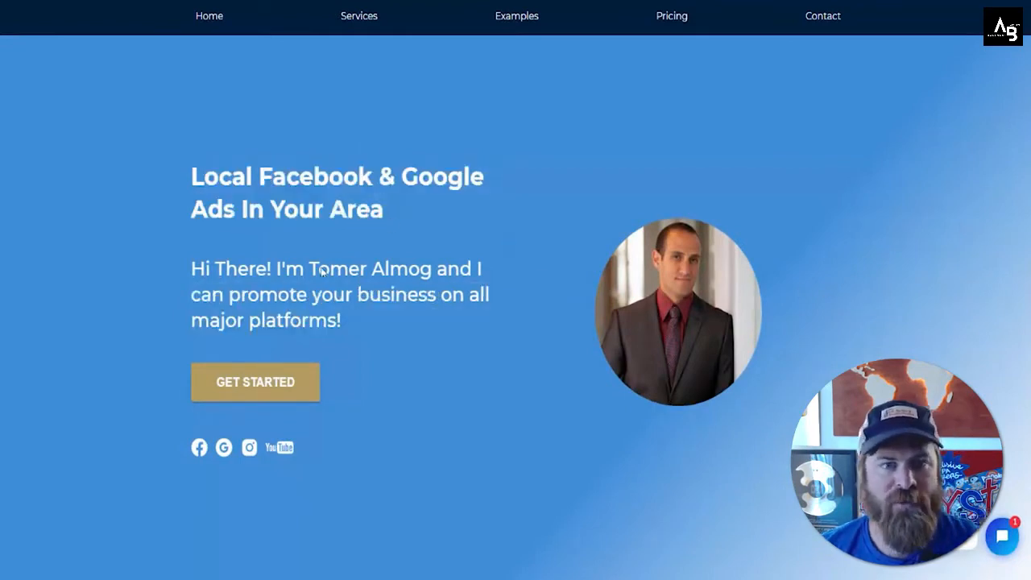
triple_click(326, 324)
scroll(325, 323, down, 5)
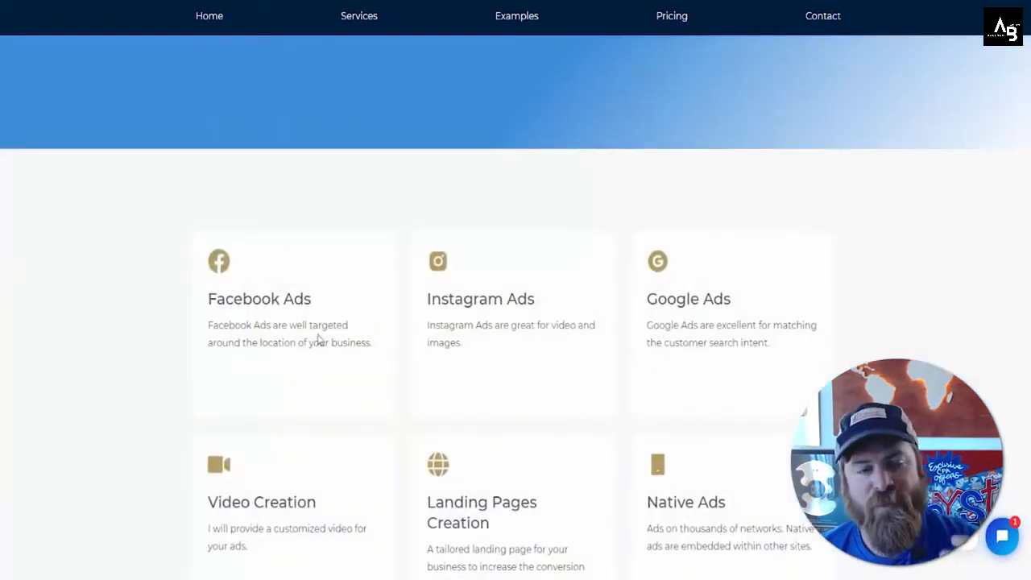
Step: Read through the services offered on the landing page, from Facebook Ads to Landing Pages Creation
drag(211, 316, 368, 350)
click(366, 348)
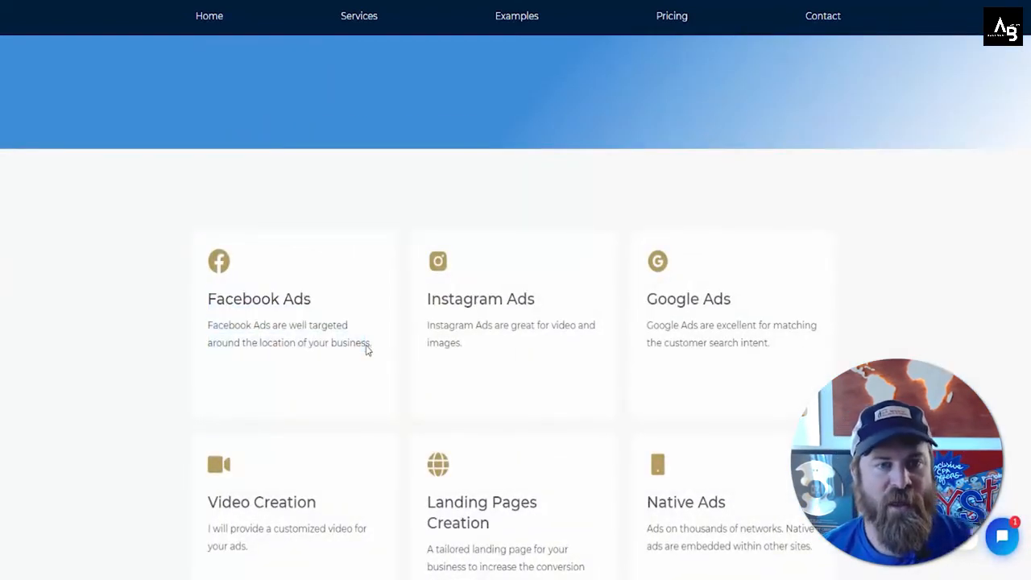
drag(214, 330, 379, 347)
click(382, 346)
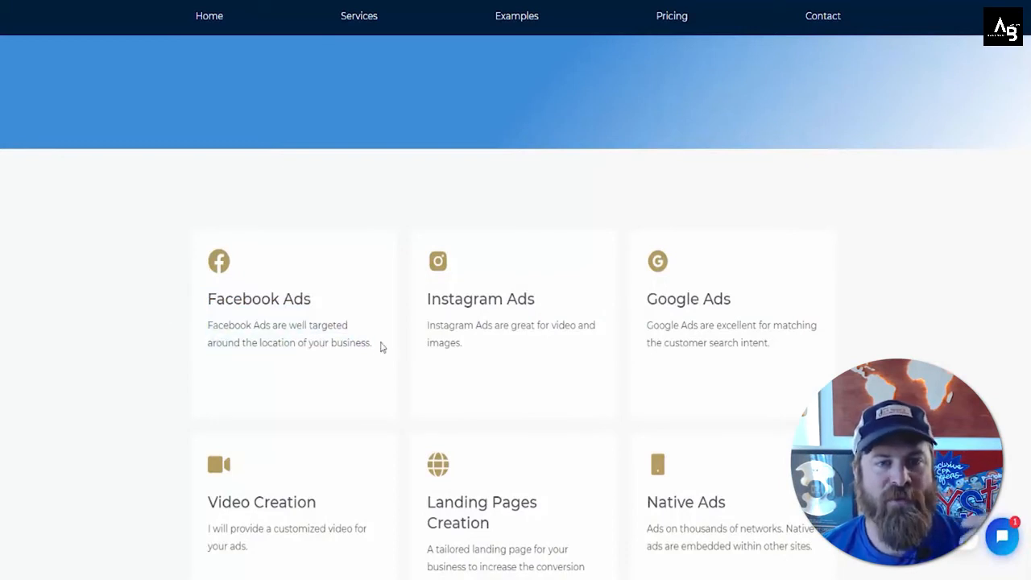
scroll(388, 352, down, 2)
scroll(212, 235, up, 1)
drag(212, 234, 369, 286)
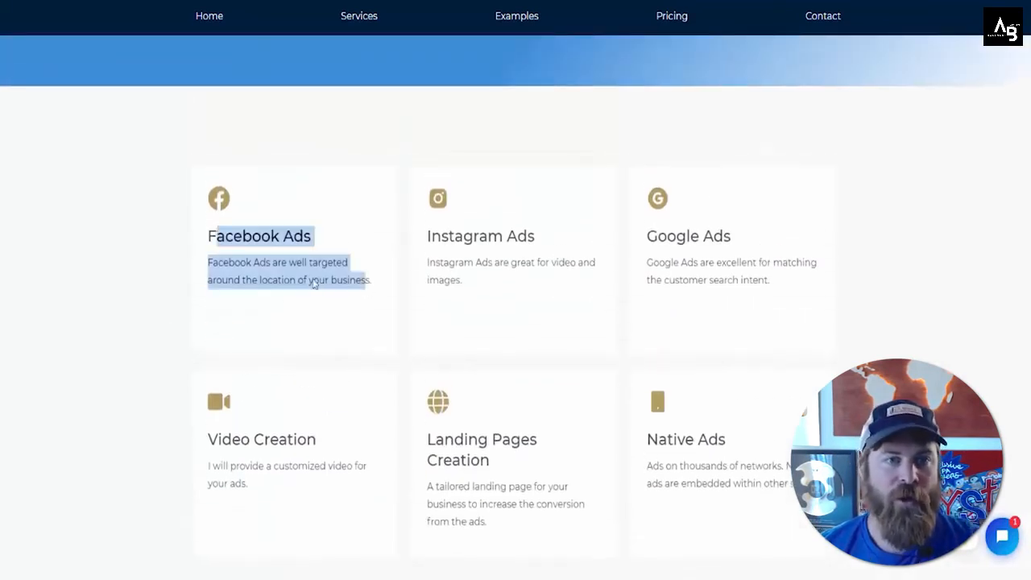
click(284, 271)
drag(217, 243, 371, 284)
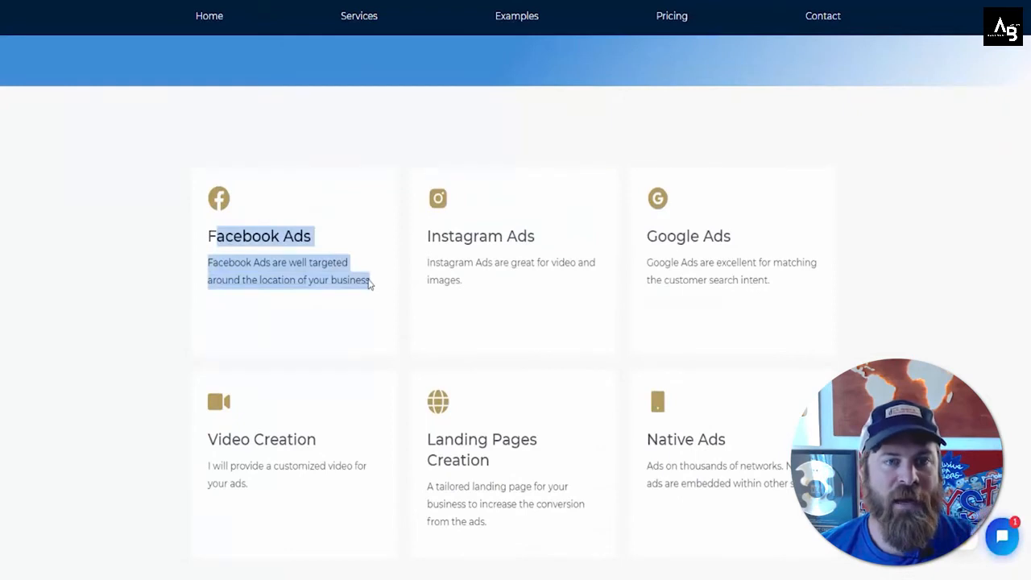
click(351, 288)
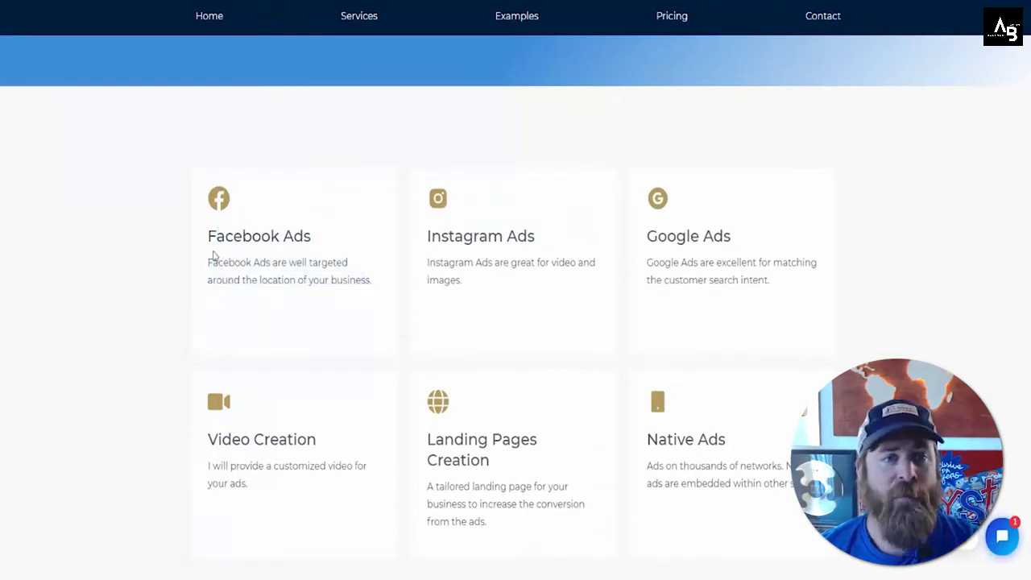
double_click(270, 241)
double_click(435, 240)
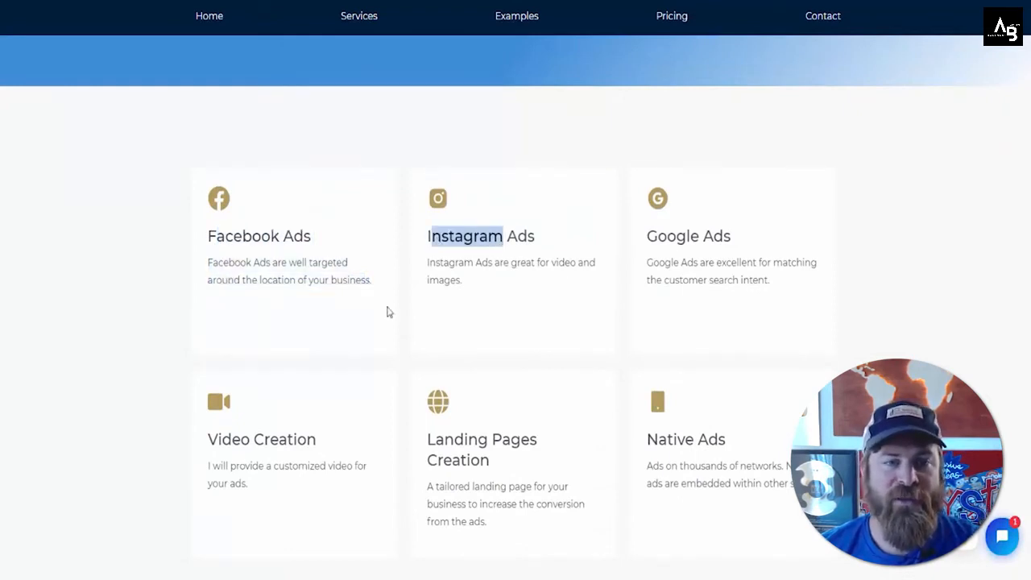
double_click(215, 443)
click(329, 447)
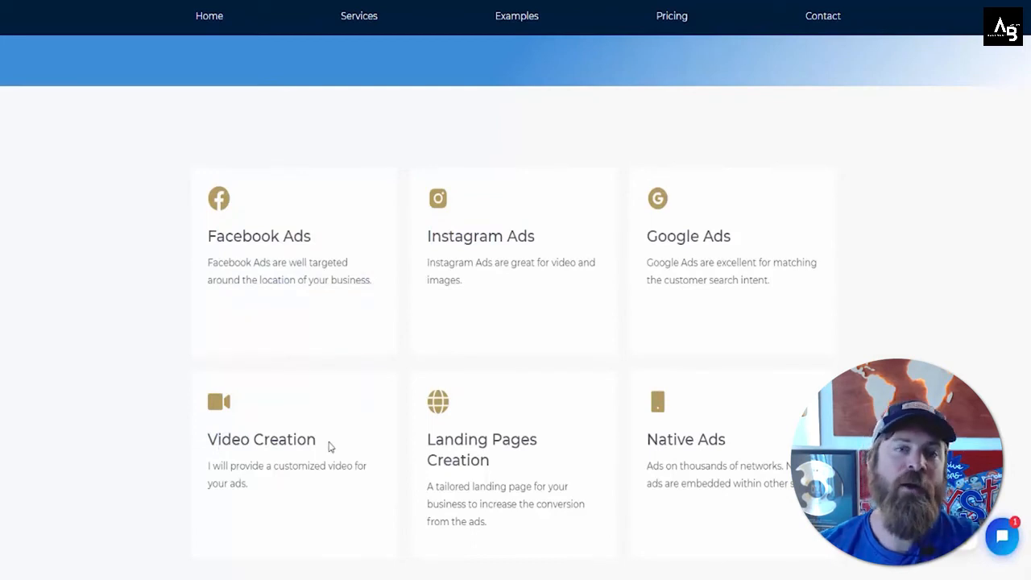
scroll(328, 427, down, 3)
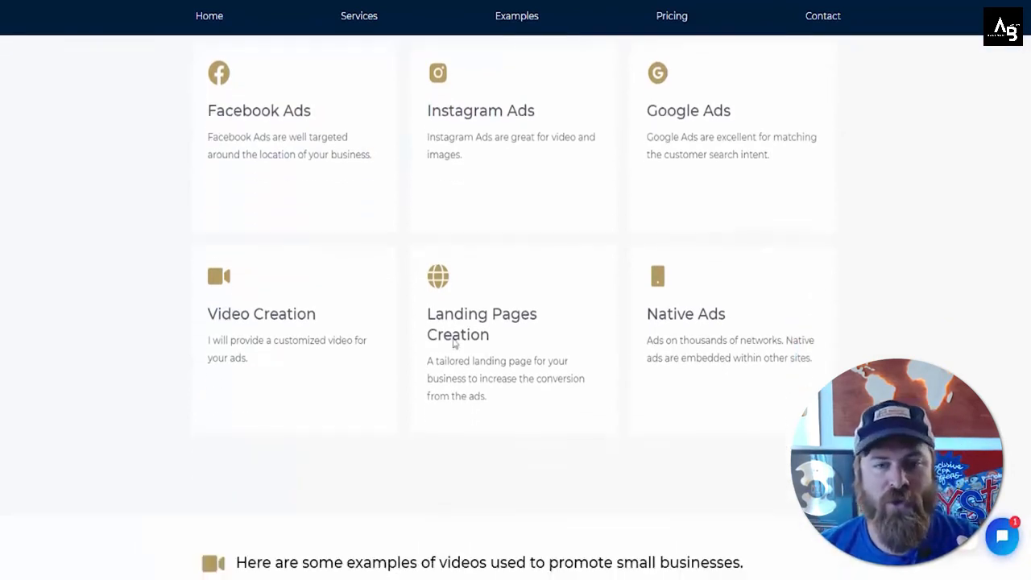
drag(435, 316, 485, 333)
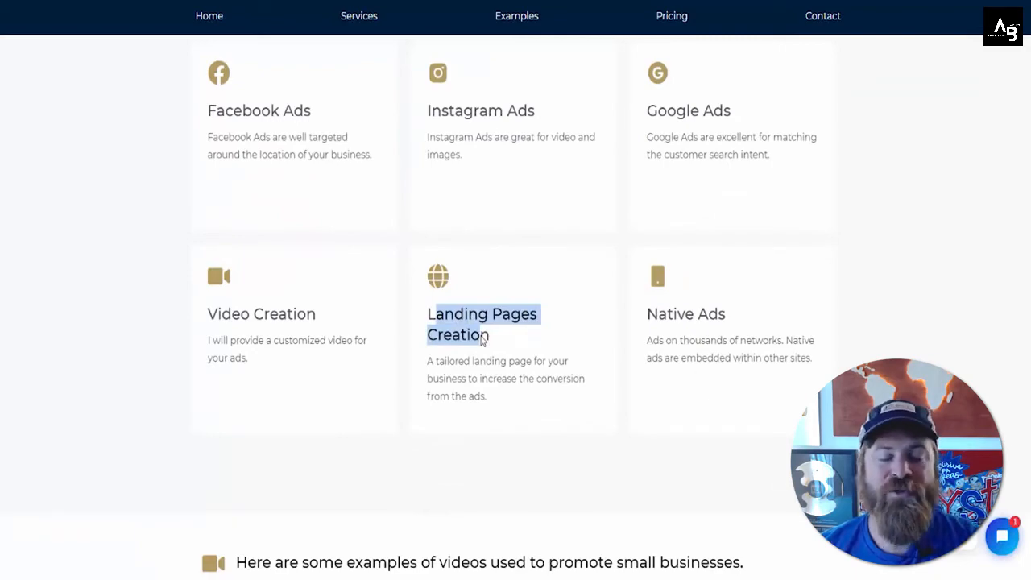
click(481, 336)
Step: Review the landing page's hero text and the monthly pricing packages
scroll(480, 335, up, 10)
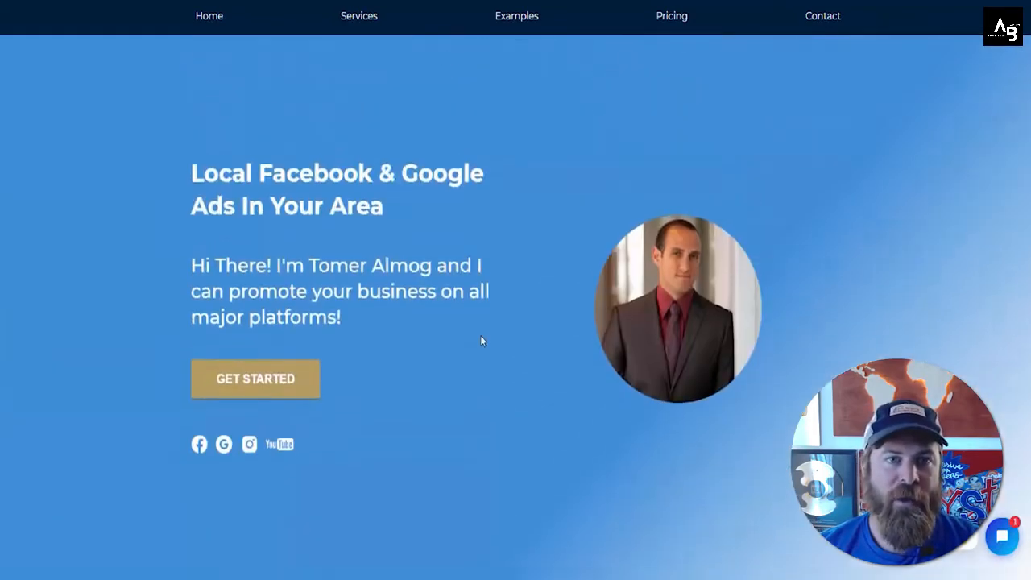
drag(203, 176, 451, 307)
click(358, 314)
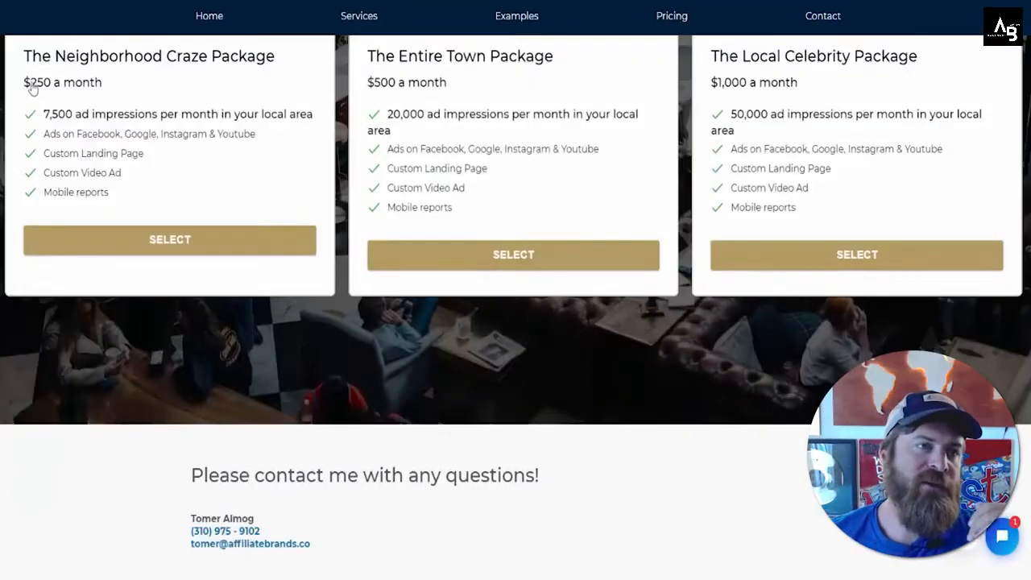
scroll(274, 85, up, 1)
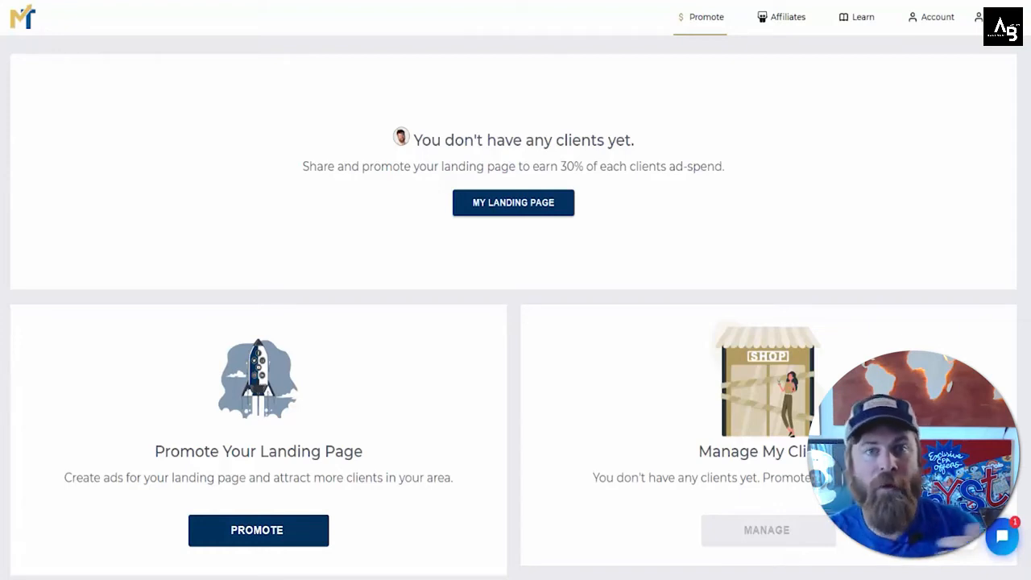
Step: Back on the dashboard, open Calculator and multiply 250 by 0.3 to get the monthly commission
drag(562, 167, 726, 166)
click(725, 167)
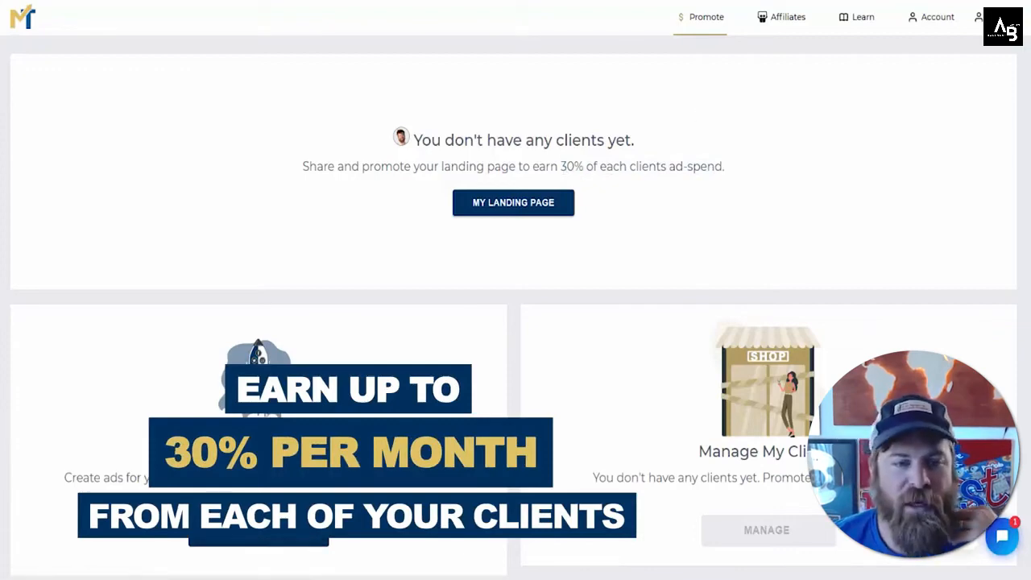
click(303, 579)
click(610, 322)
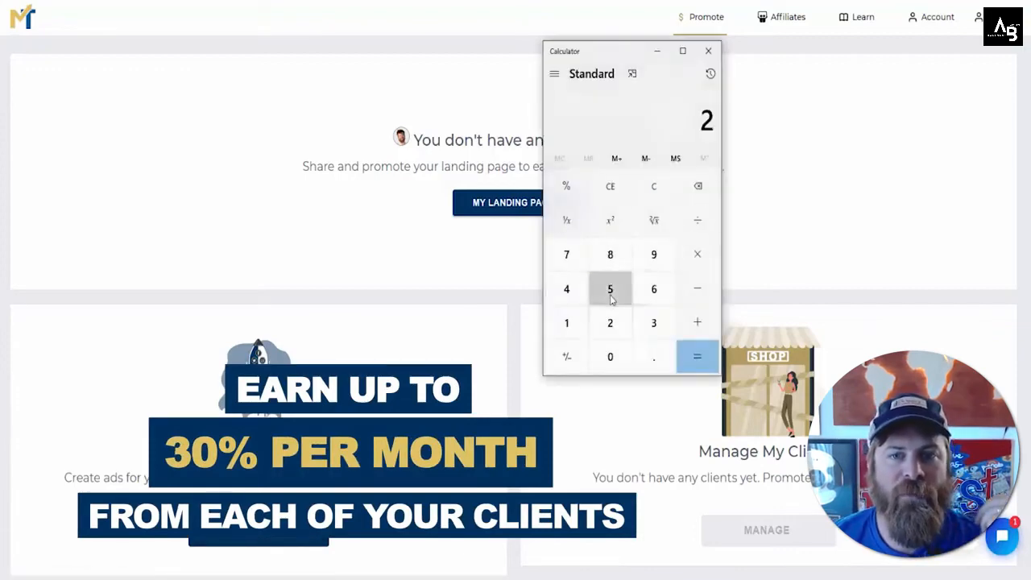
click(609, 288)
click(610, 357)
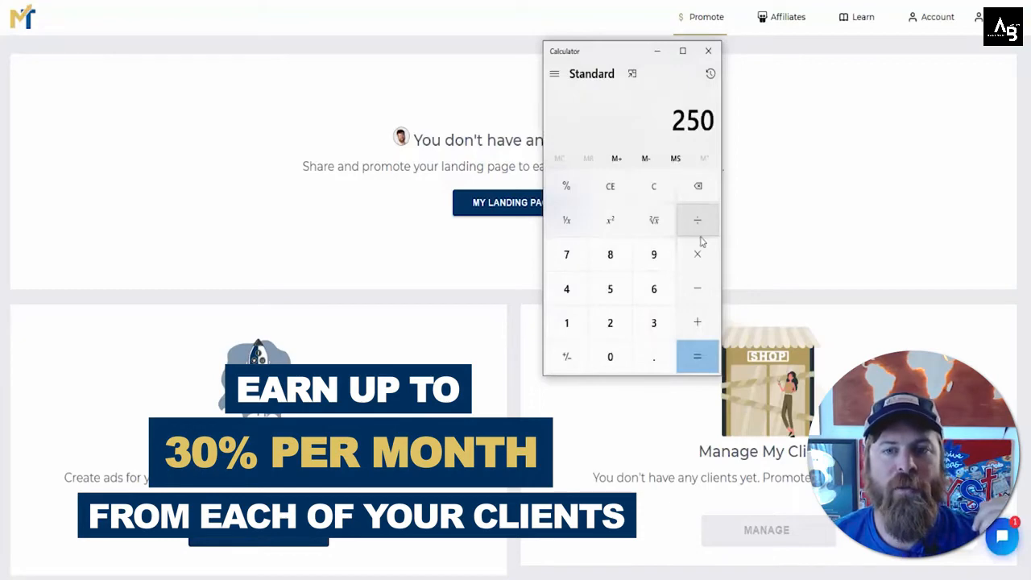
click(697, 254)
click(654, 356)
click(653, 322)
click(697, 356)
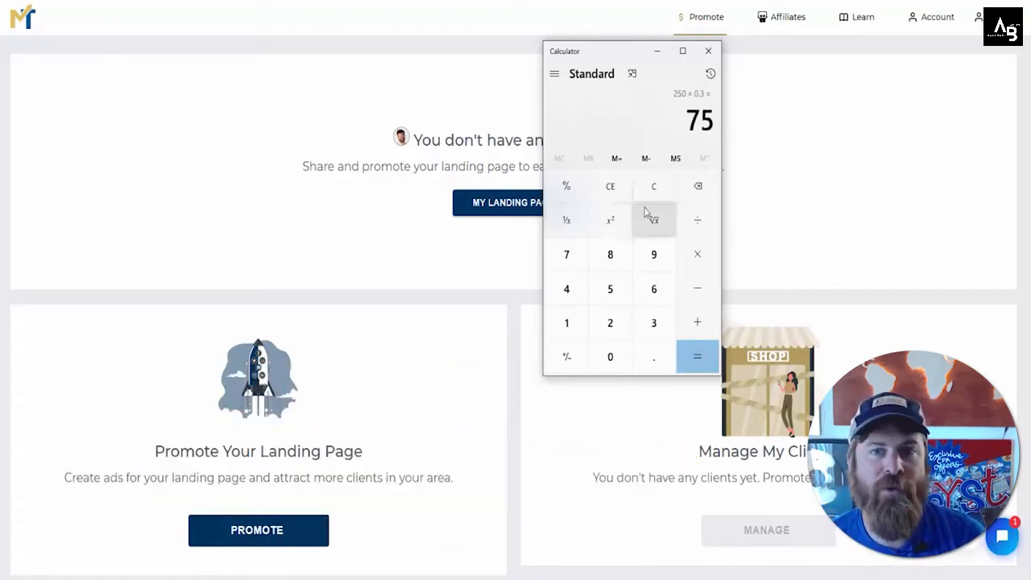
Step: Calculate 1000 multiplied by 0.3 in Calculator to get the commission on the largest package
click(619, 195)
click(566, 322)
click(609, 356)
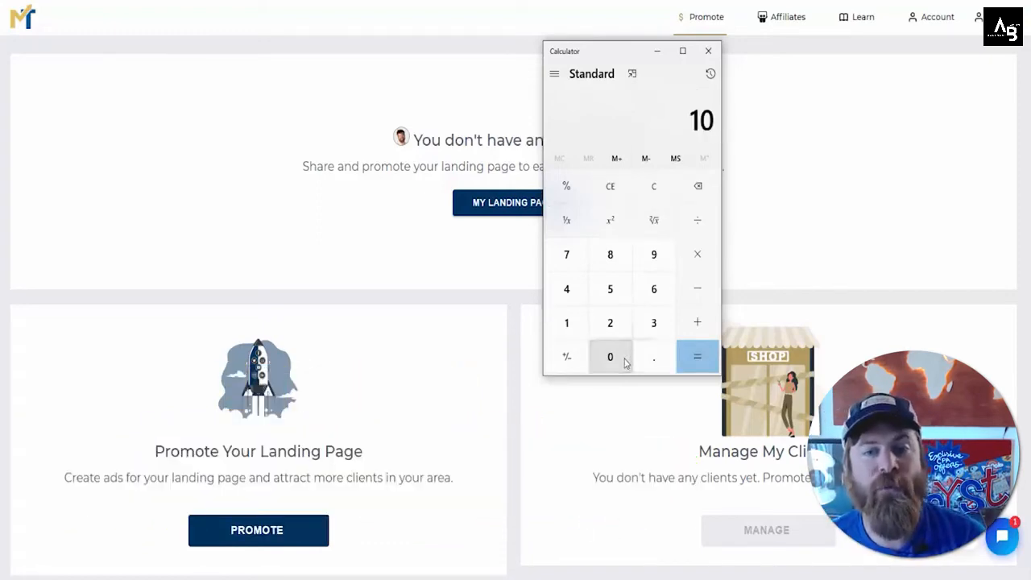
click(610, 356)
click(609, 356)
click(697, 253)
click(652, 357)
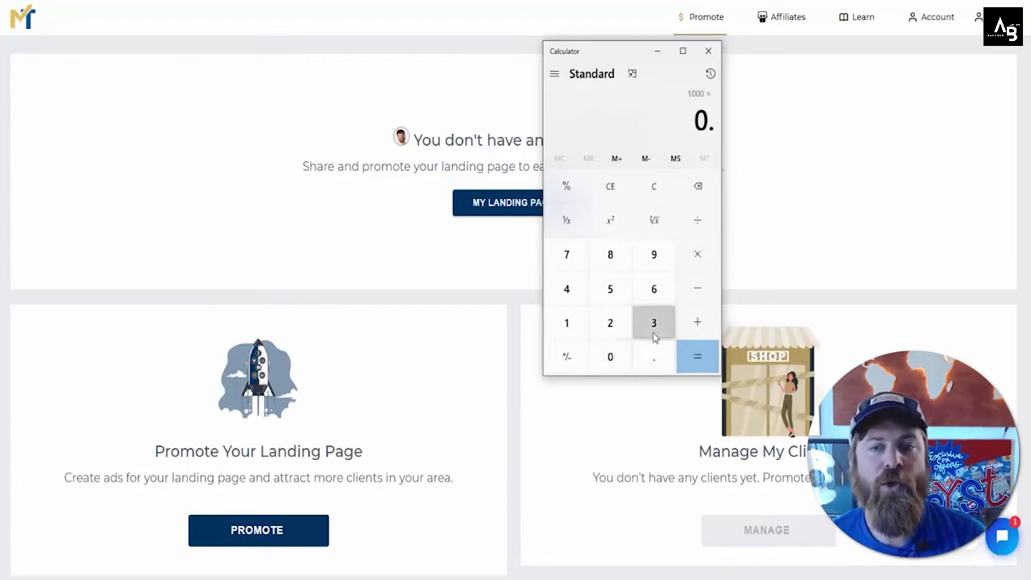
click(653, 322)
click(701, 361)
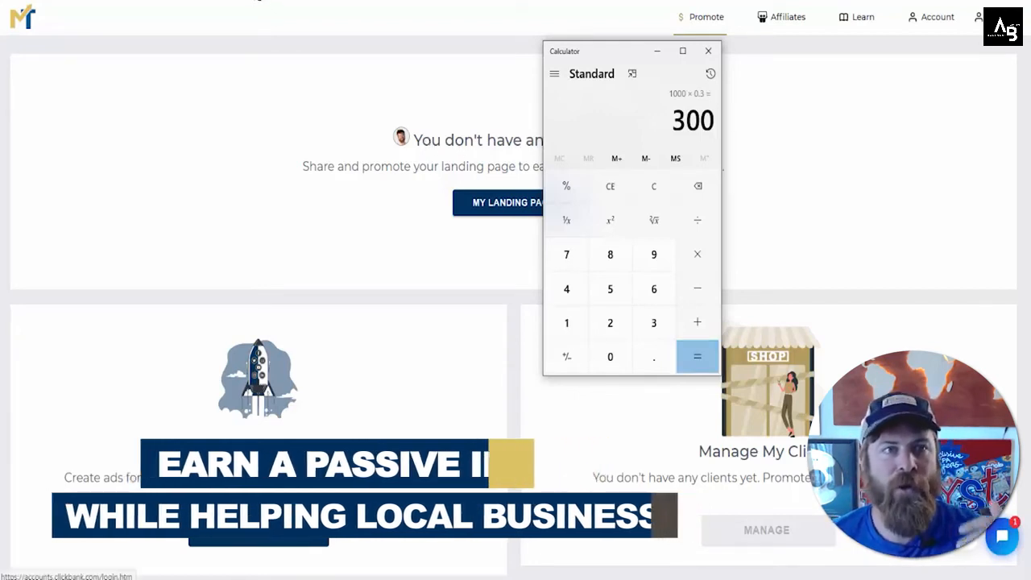
Step: Scroll back through the landing page, reviewing the ad services and the monthly pricing packages
click(225, 2)
scroll(230, 258, up, 5)
scroll(229, 258, up, 15)
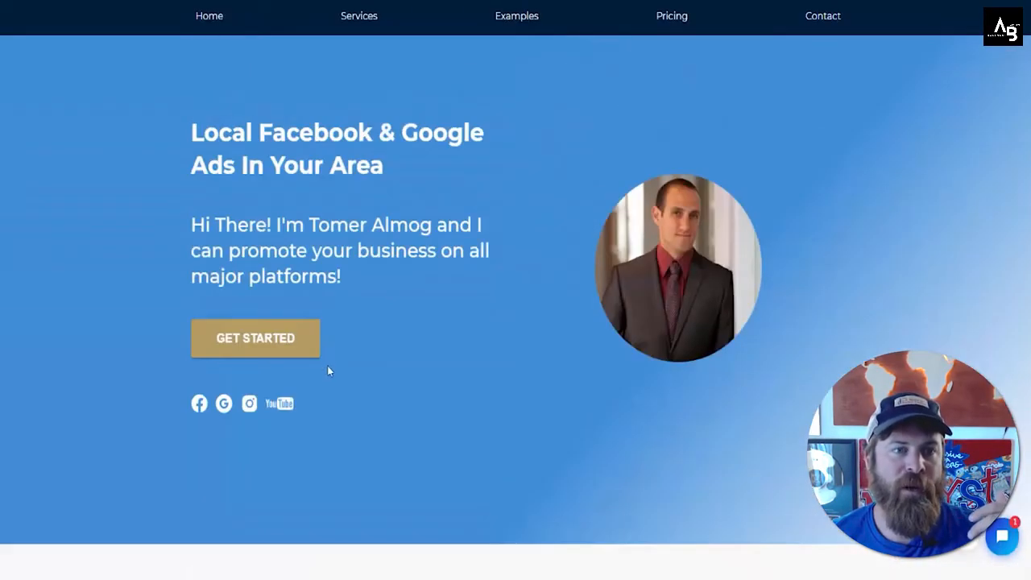
scroll(327, 366, down, 3)
drag(207, 391, 476, 416)
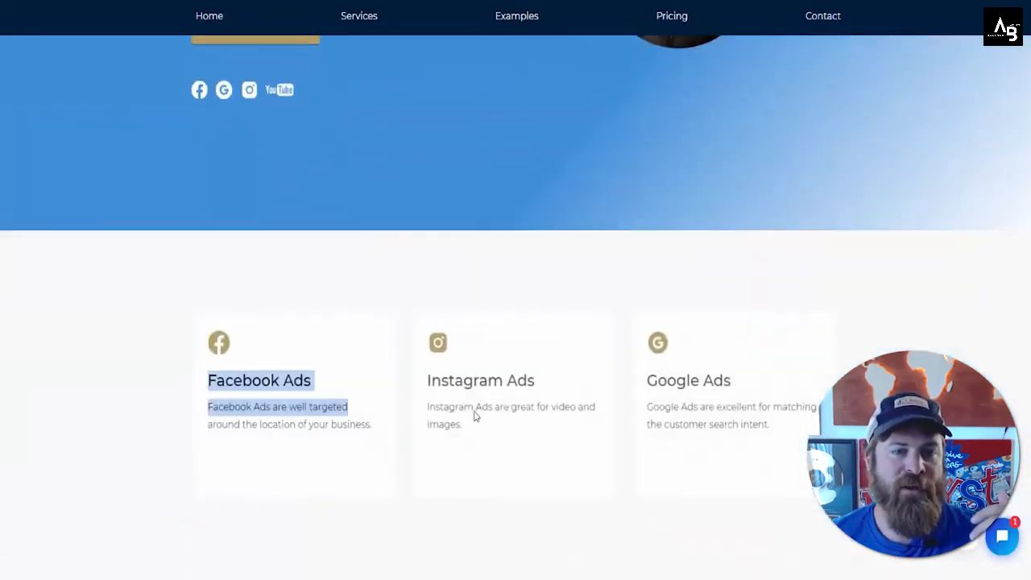
drag(428, 382, 504, 387)
drag(647, 382, 718, 388)
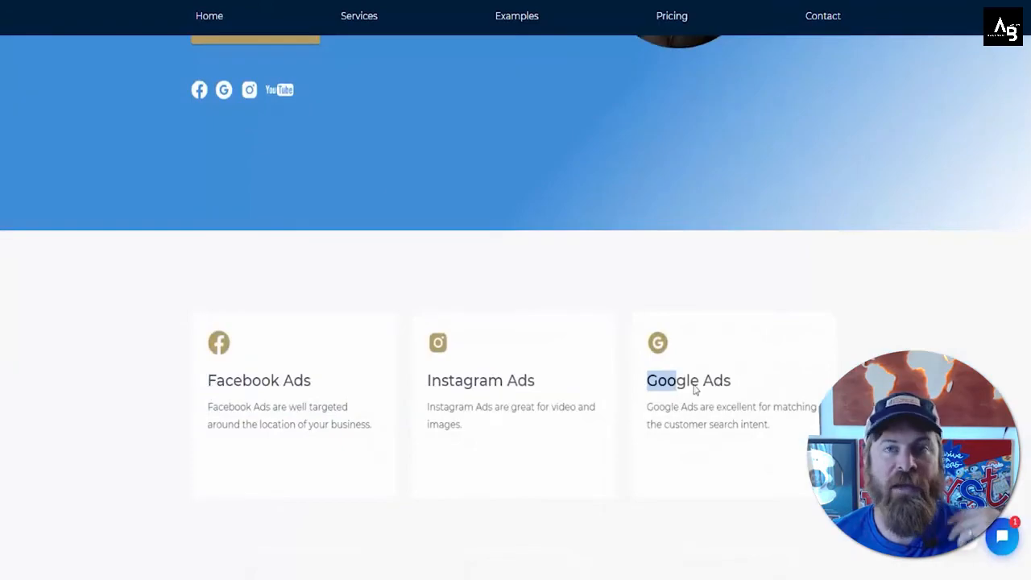
scroll(327, 395, down, 4)
click(296, 279)
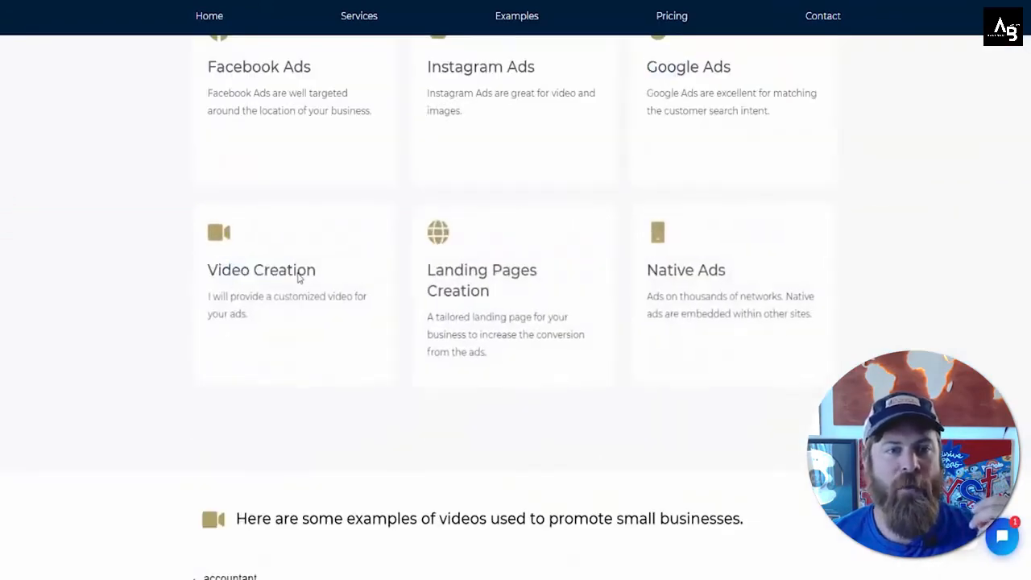
scroll(306, 301, down, 12)
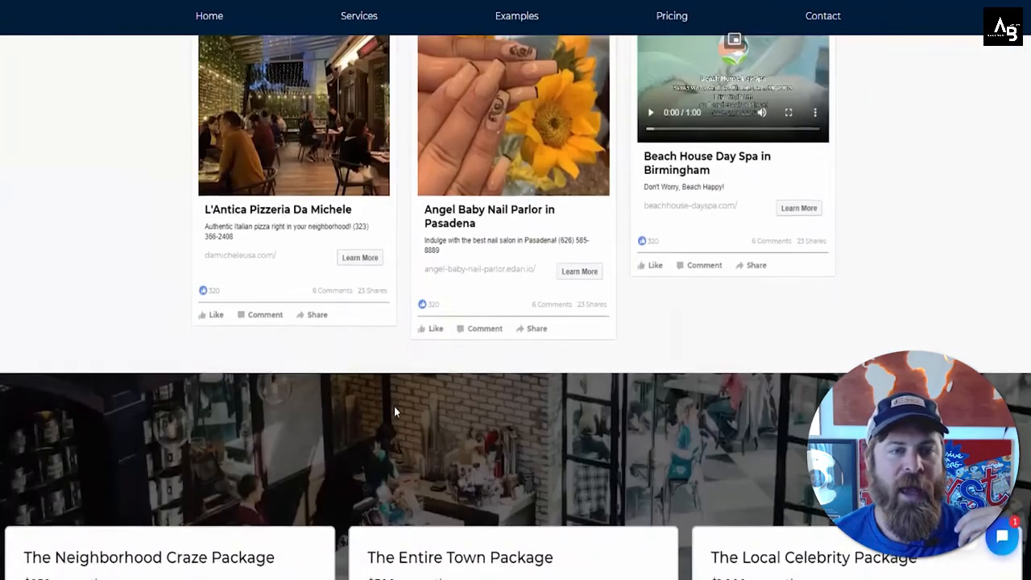
scroll(394, 411, down, 6)
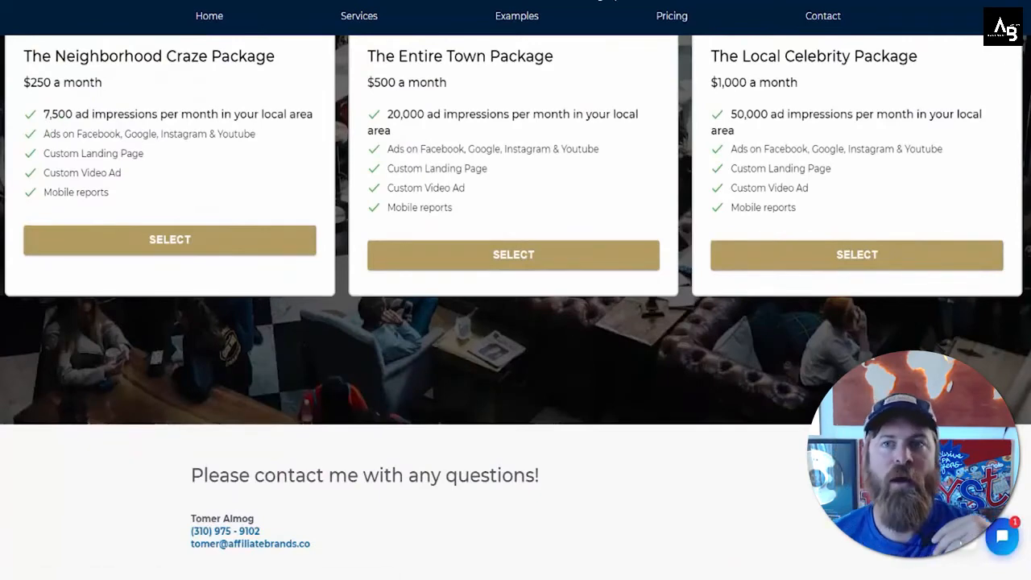
Step: Switch to the Notepad notes and add two blank lines after the last line
key(alt+Tab)
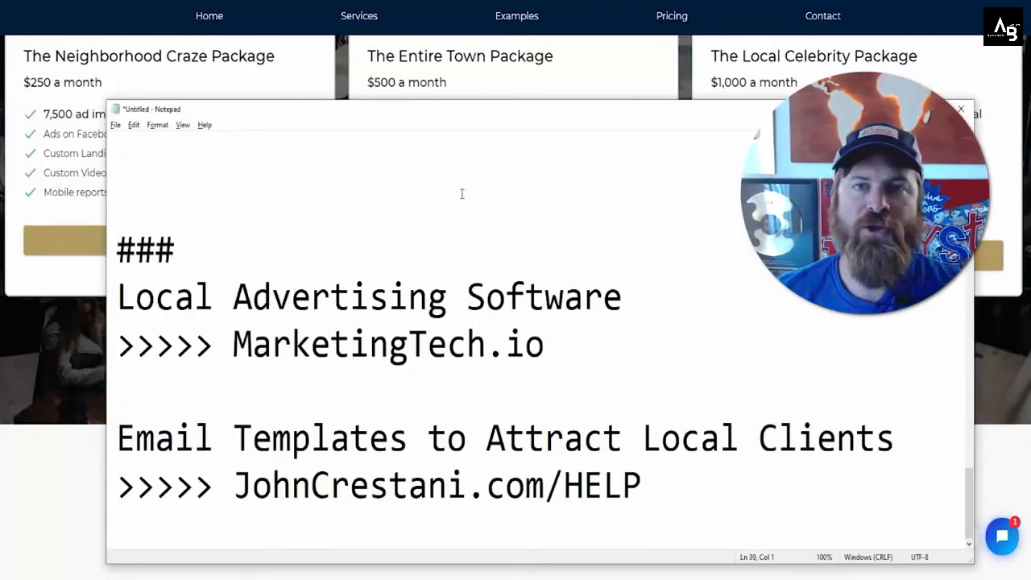
click(683, 482)
key(Return)
key(Return)
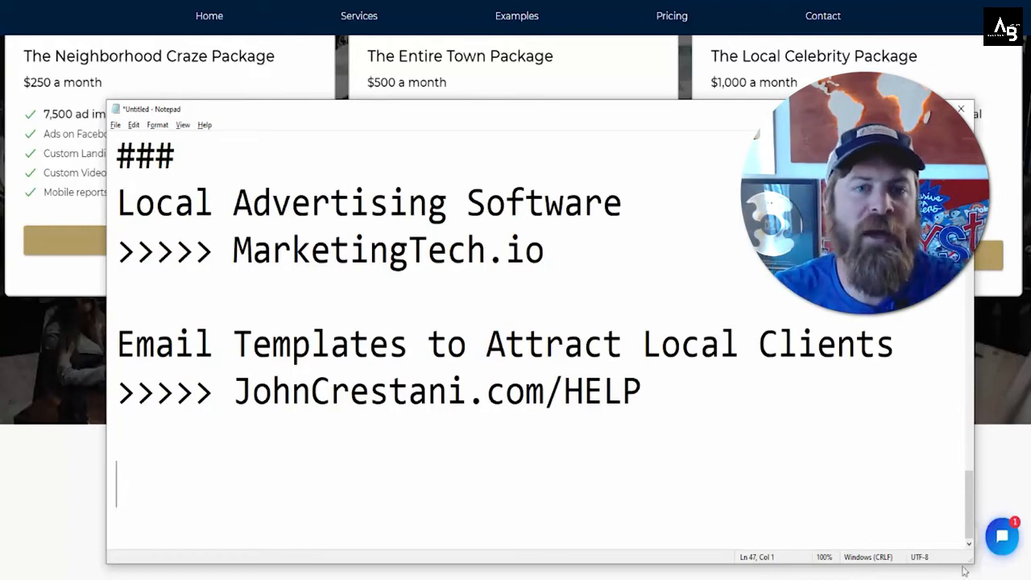
Step: Highlight the MarketingTech.io link in the notes
mouse_move(545, 250)
mouse_down()
mouse_move(232, 250)
mouse_move(547, 250)
mouse_up()
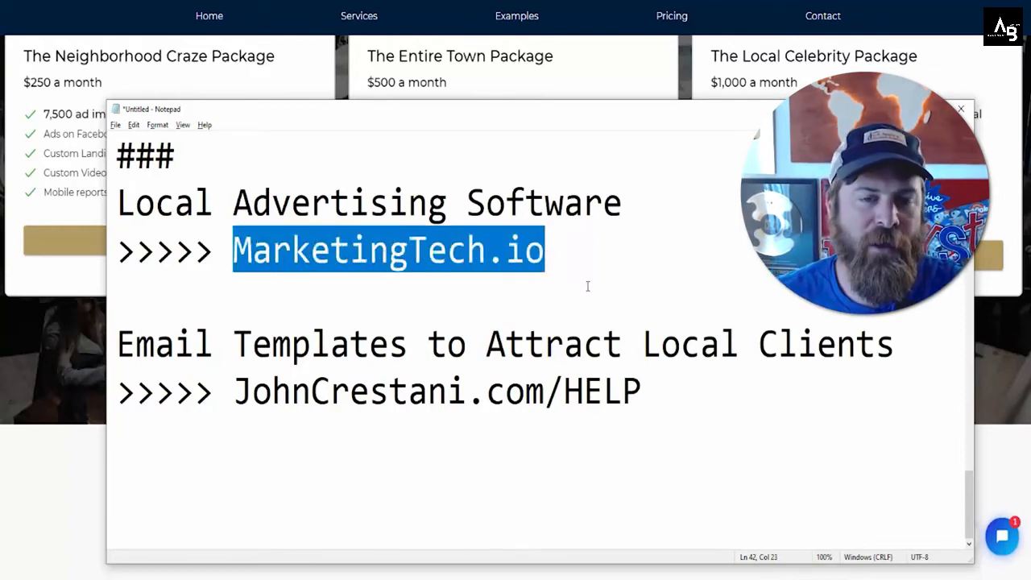
key(ctrl+shift+1)
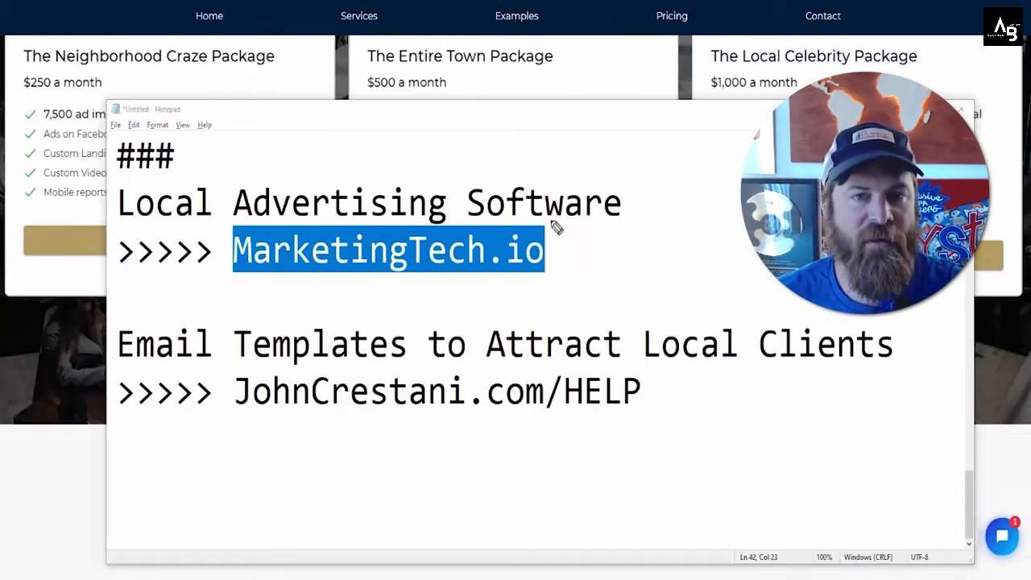
mouse_move(564, 223)
mouse_down()
mouse_move(197, 253)
mouse_move(602, 248)
mouse_move(341, 314)
mouse_move(475, 193)
mouse_move(205, 253)
mouse_move(630, 246)
mouse_move(210, 314)
mouse_move(443, 164)
mouse_move(628, 236)
mouse_move(660, 234)
mouse_up()
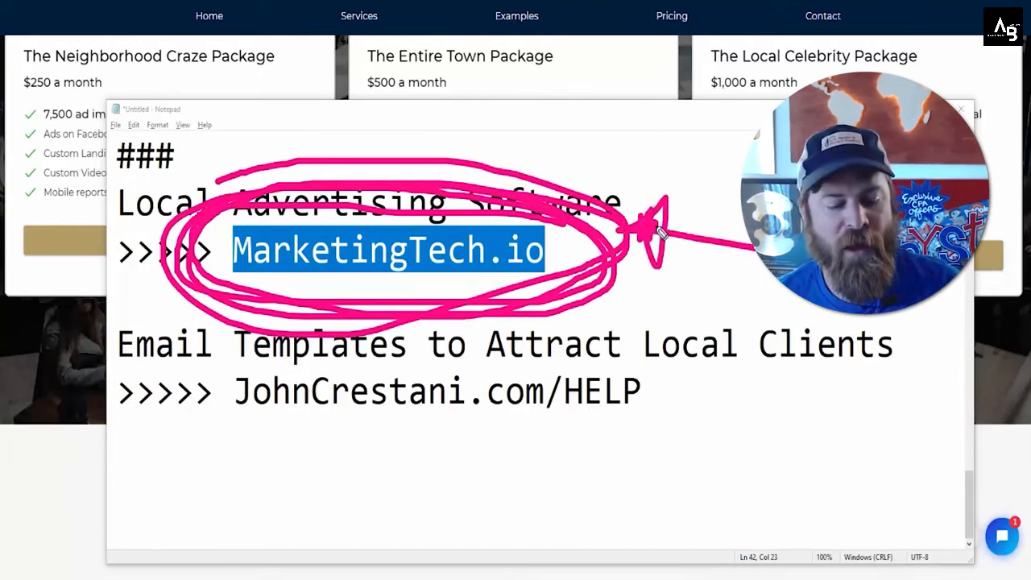
key(Escape)
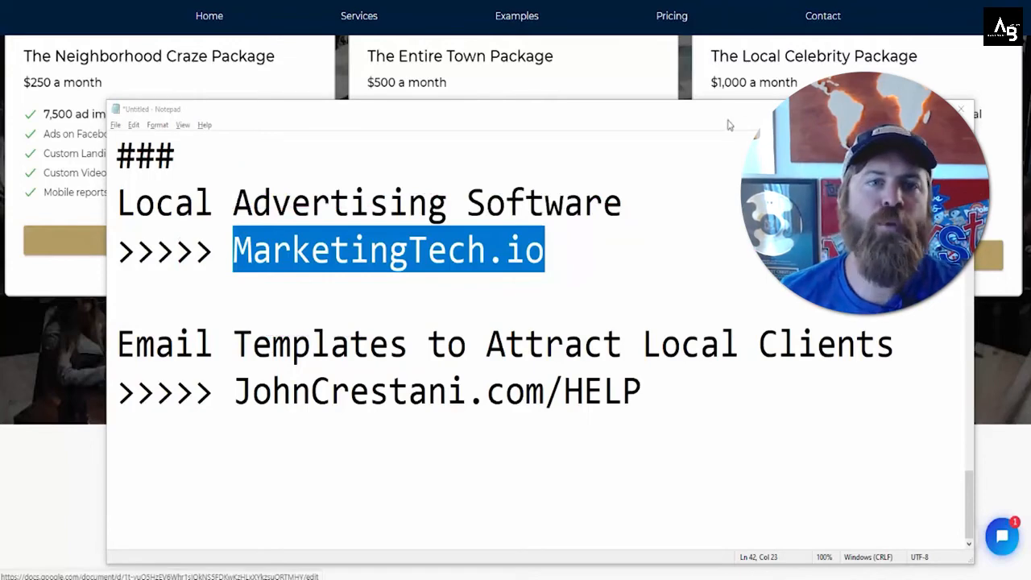
Step: Return to the MarketingTech dashboard and open My Landing Page
mouse_move(407, 2)
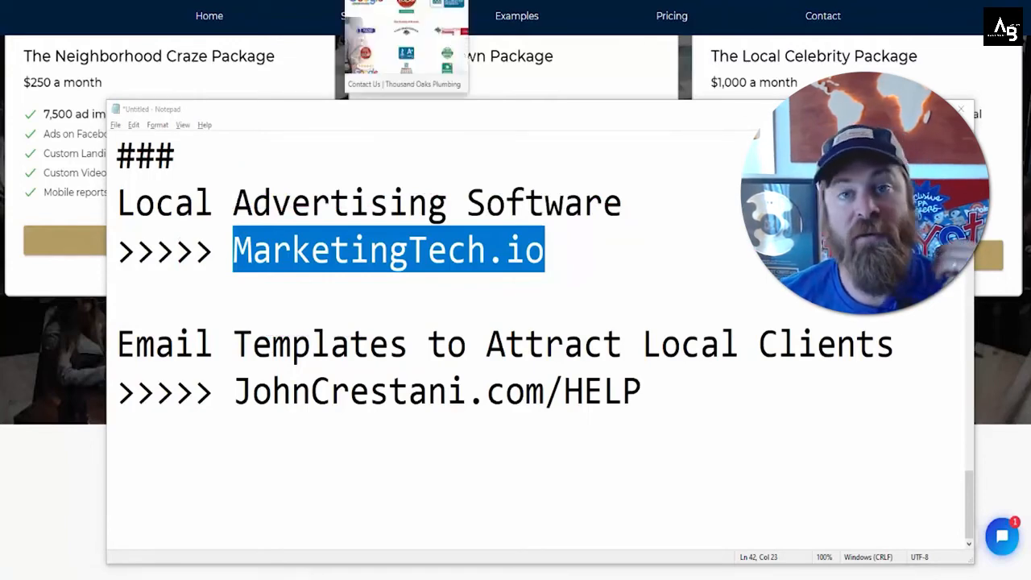
click(563, 261)
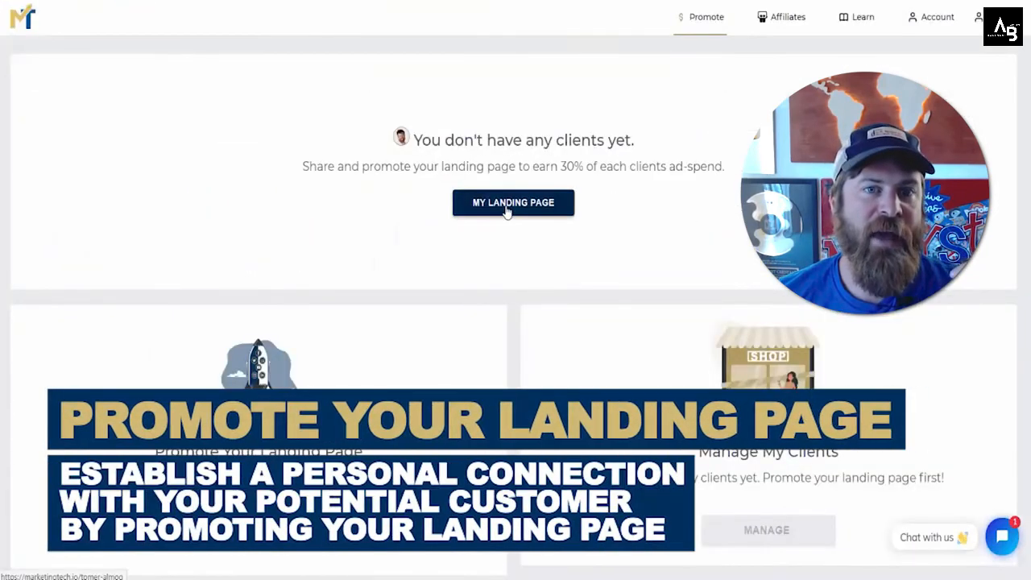
click(503, 206)
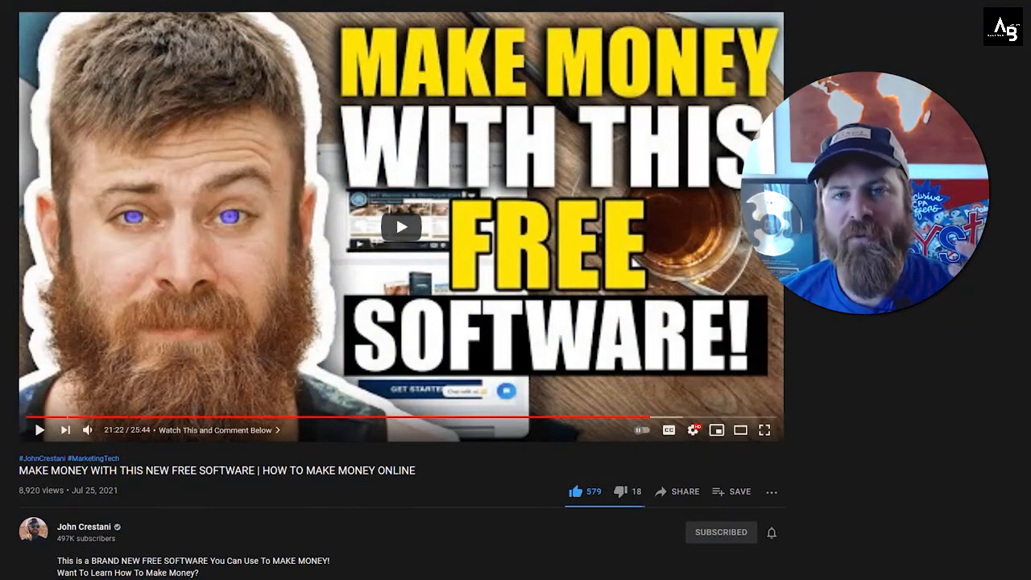
click(393, 239)
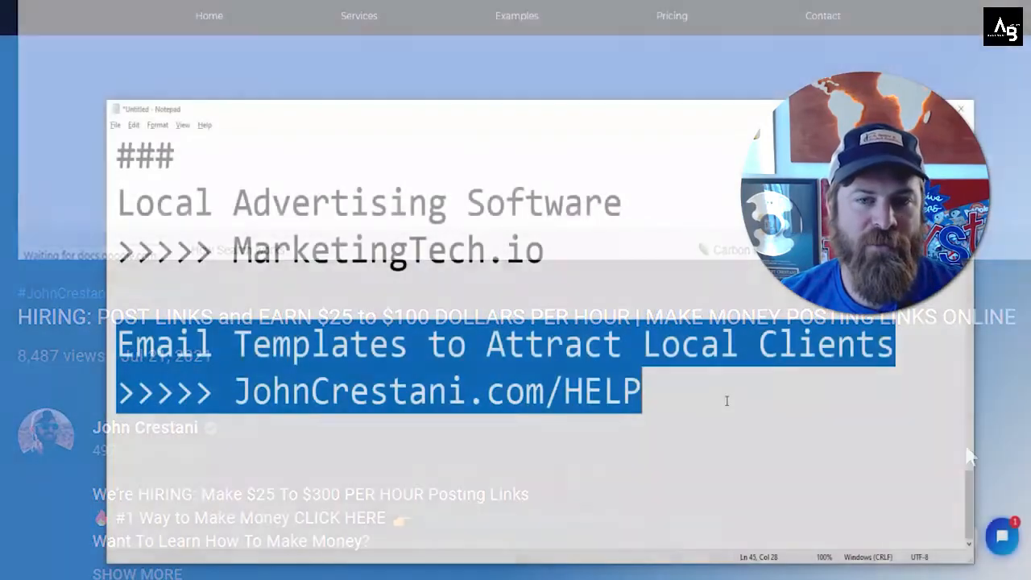
Step: Select the email templates lines in the notes and point out the JohnCrestani.com/HELP link
click(727, 397)
drag(692, 391, 103, 356)
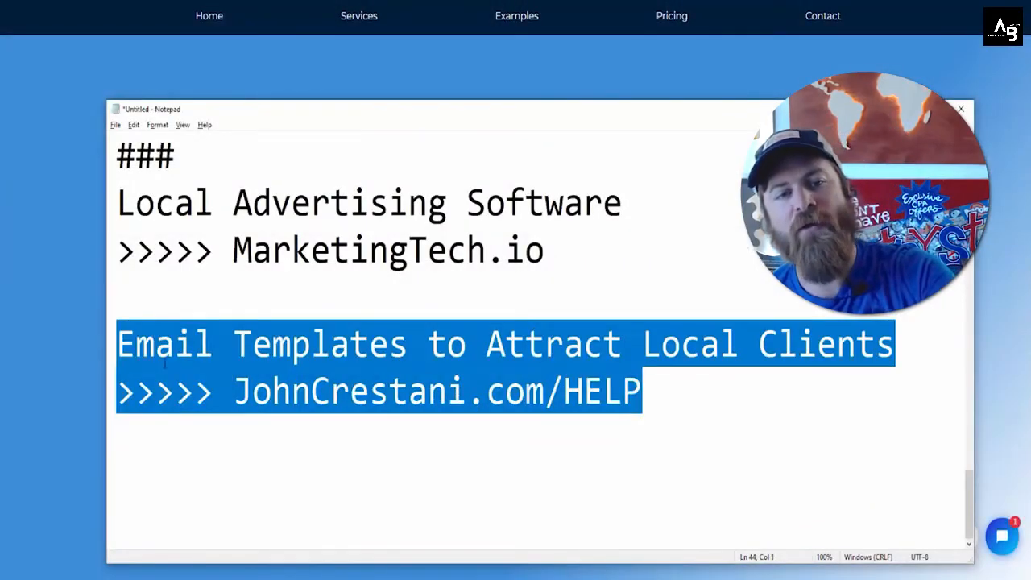
click(156, 352)
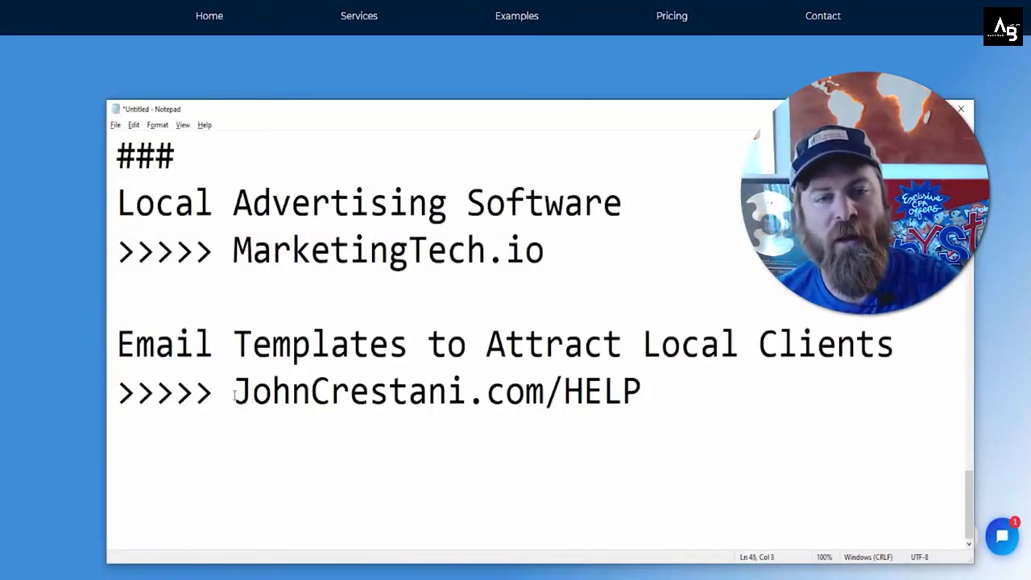
mouse_move(234, 393)
mouse_down()
mouse_move(661, 387)
mouse_move(386, 360)
mouse_move(409, 459)
mouse_move(310, 400)
mouse_up()
click(686, 406)
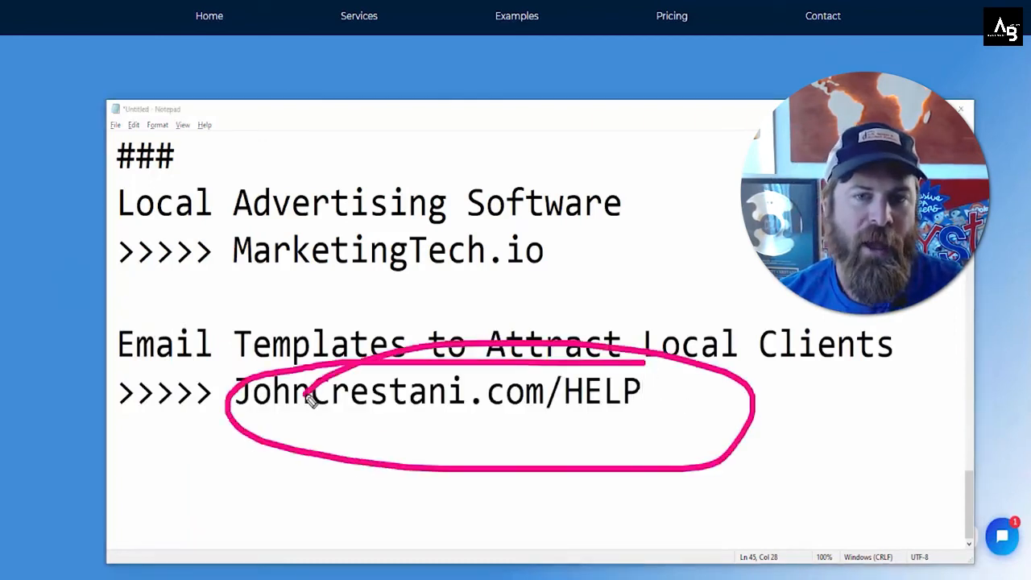
key(Escape)
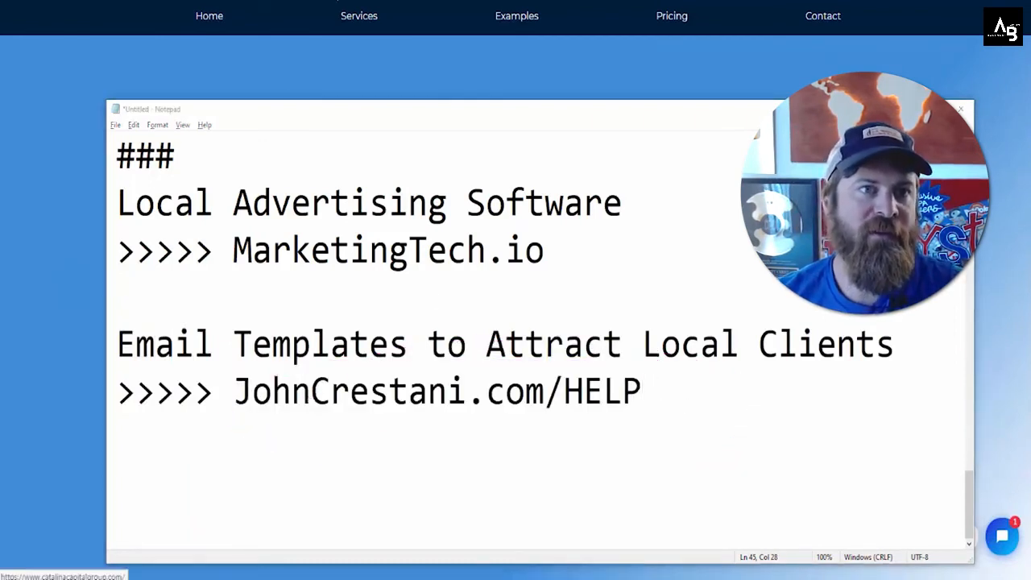
Step: Switch to the Marketing Tech Promotion Resources document and read through the General Email Template and sales call template
click(336, 4)
scroll(388, 267, down, 3)
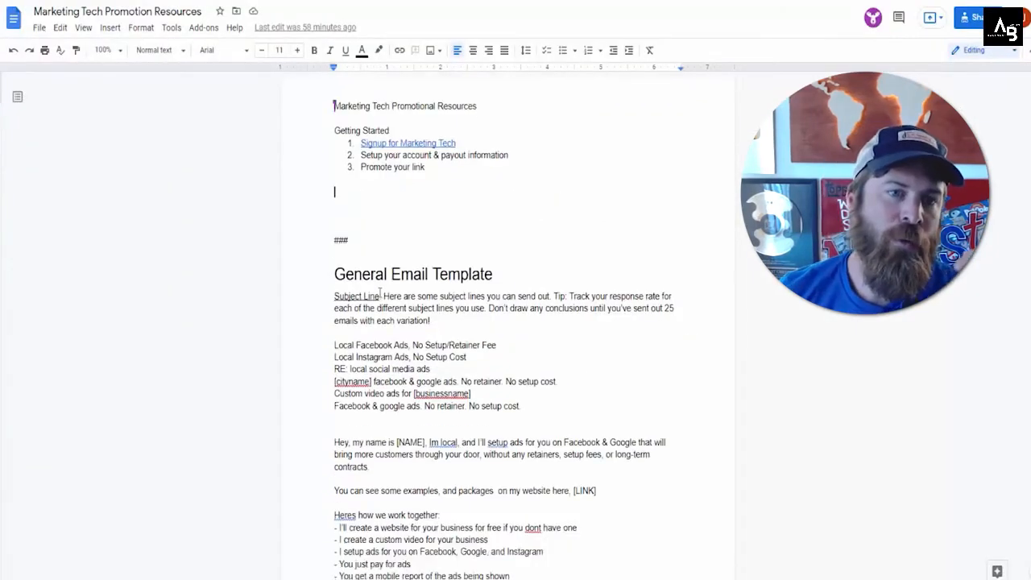
drag(324, 122, 395, 516)
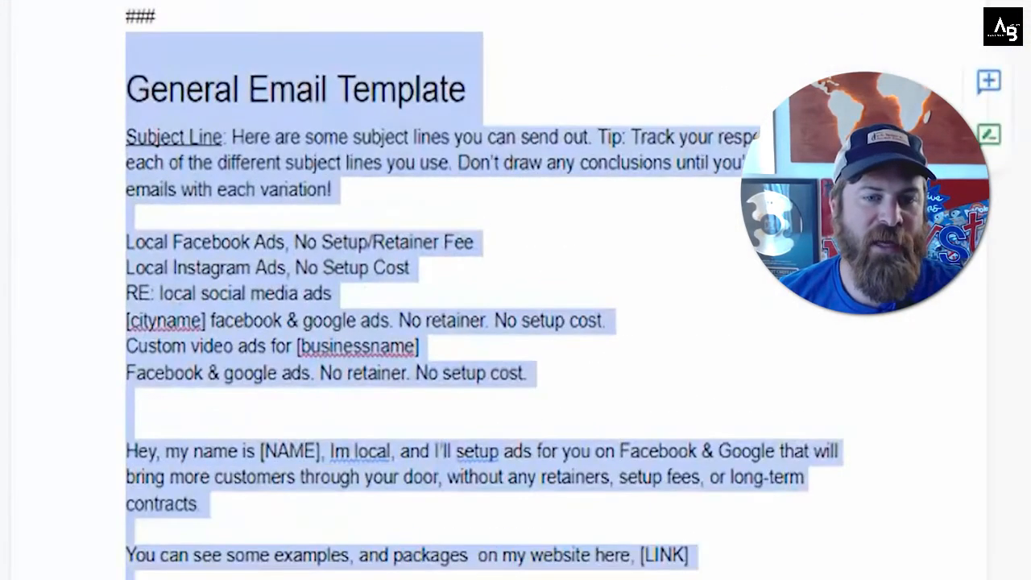
click(395, 410)
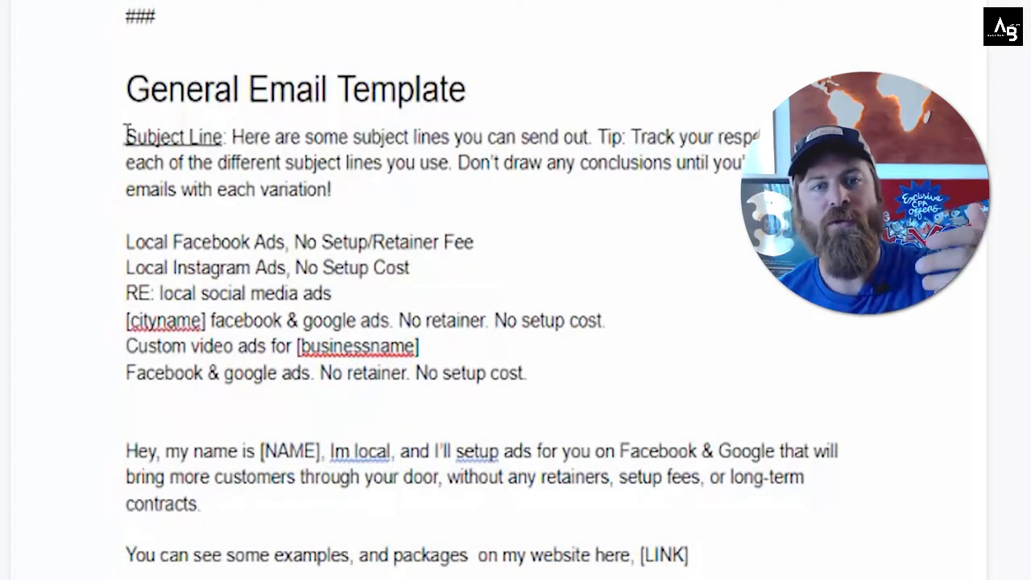
drag(127, 135, 527, 577)
click(527, 576)
scroll(516, 322, down, 10)
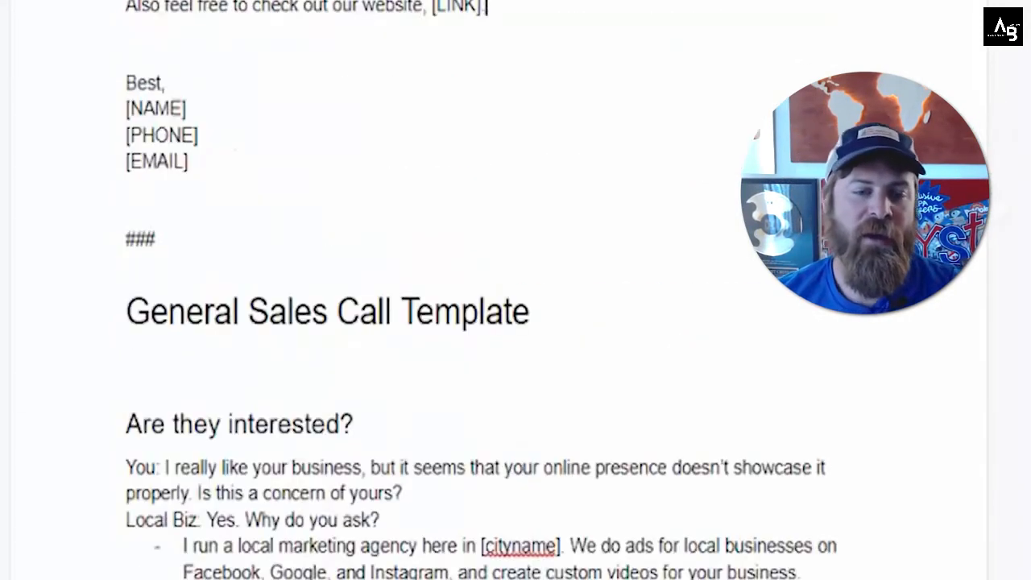
scroll(240, 555, down, 3)
drag(127, 153, 760, 435)
click(761, 436)
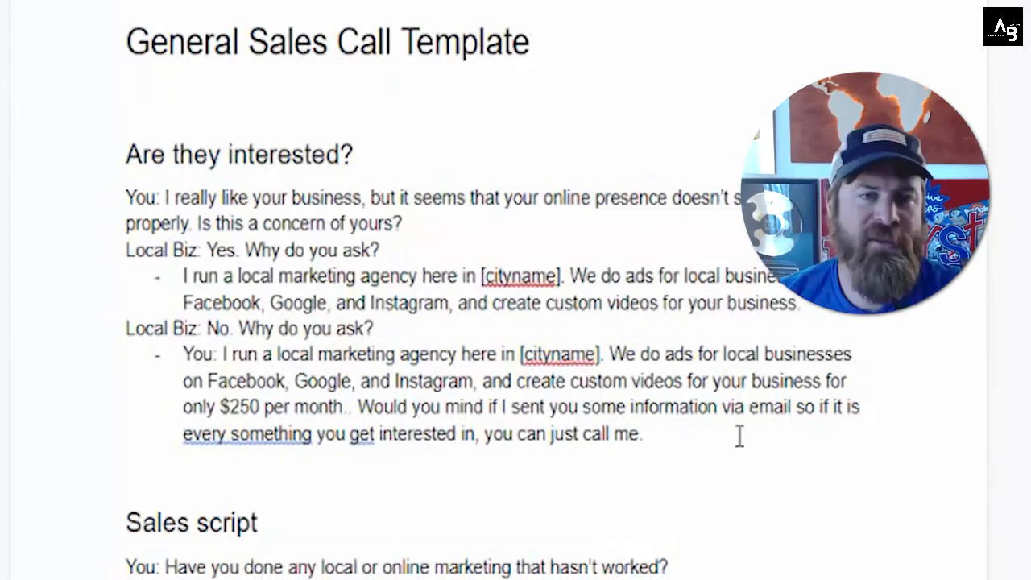
Step: Bold the "You:" and both "Local Biz:" speaker labels in the Are they interested? section
drag(123, 198, 160, 200)
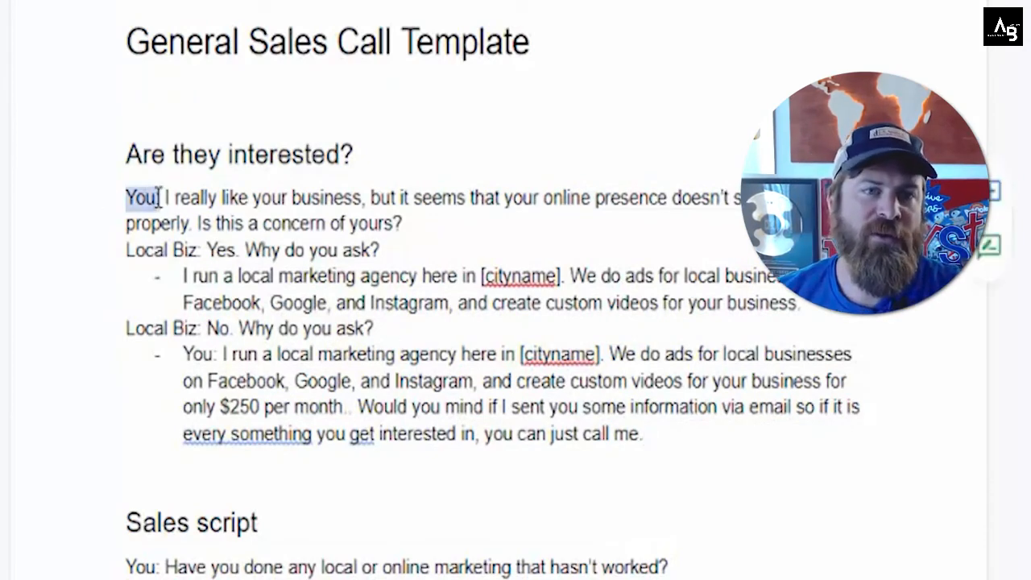
key(ctrl+b)
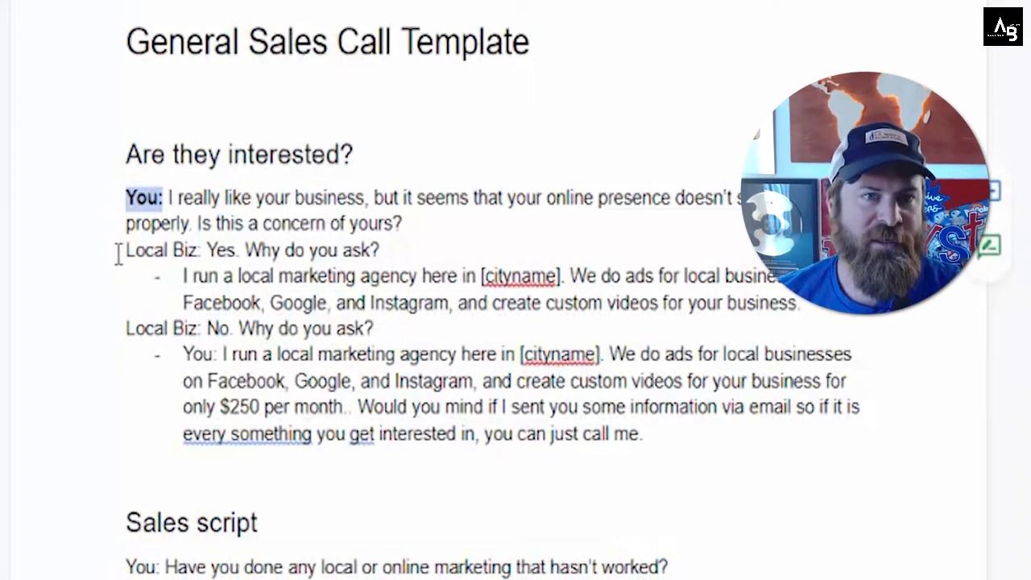
drag(121, 251, 203, 256)
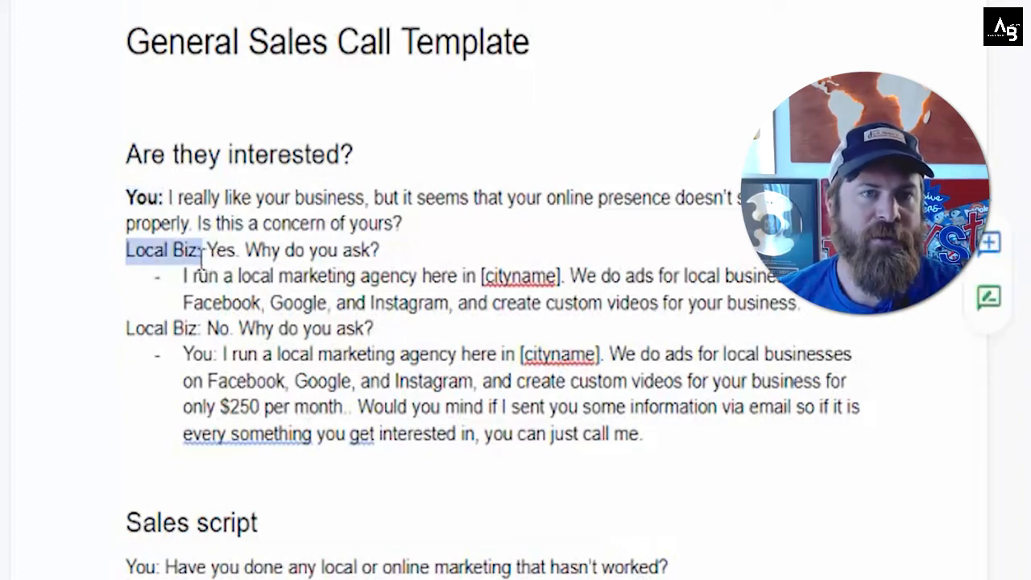
key(ctrl+b)
key(ctrl+z)
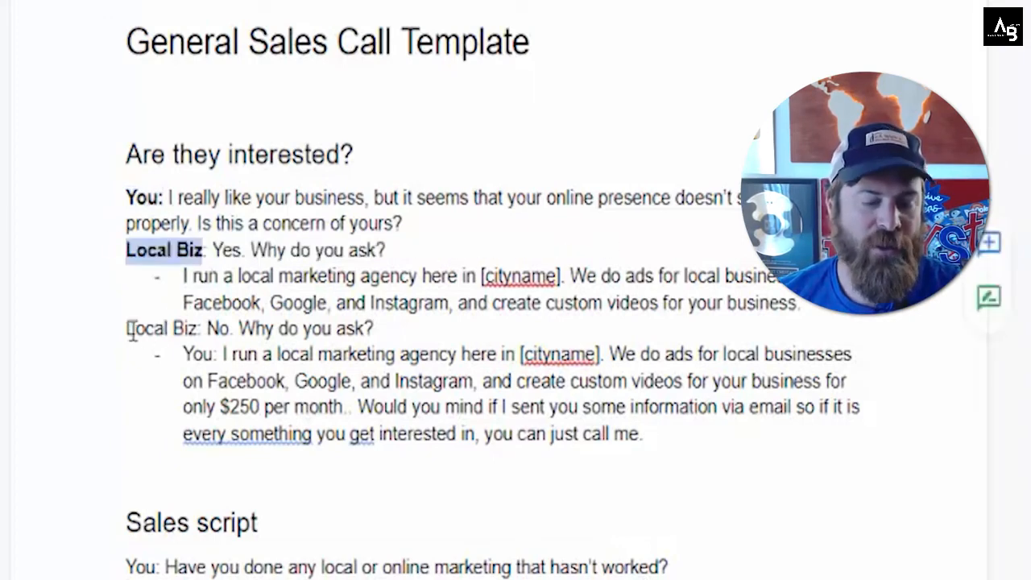
drag(120, 332, 202, 330)
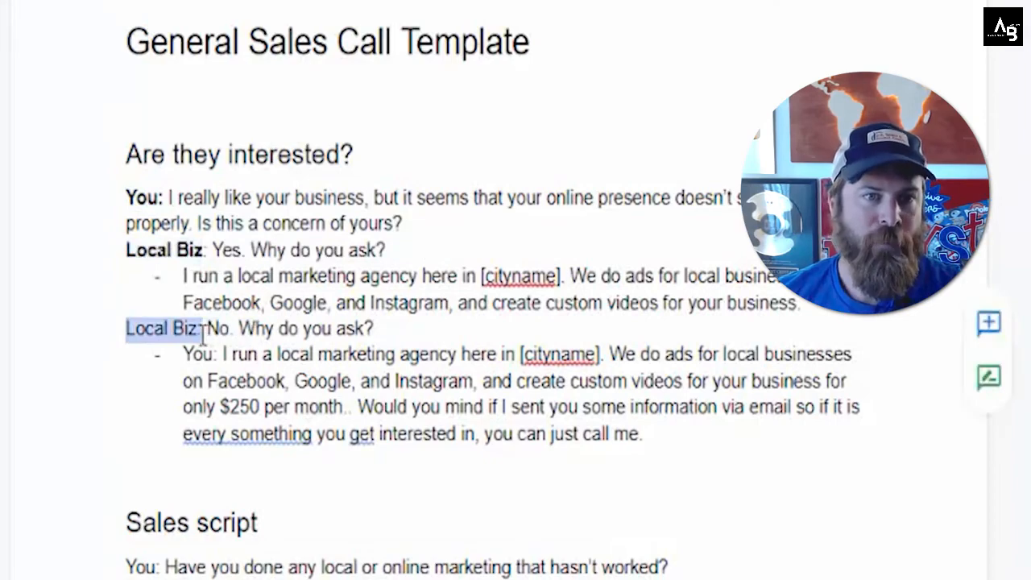
key(ctrl+b)
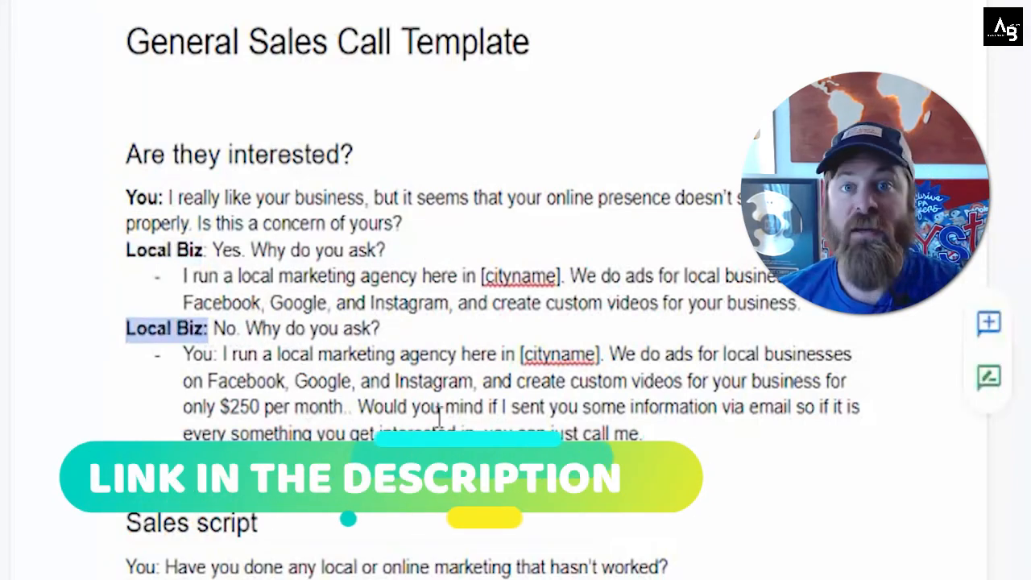
Step: Scroll down and read through the sales script section of the document
scroll(437, 412, down, 1)
scroll(143, 295, down, 3)
drag(143, 297, 294, 368)
click(330, 376)
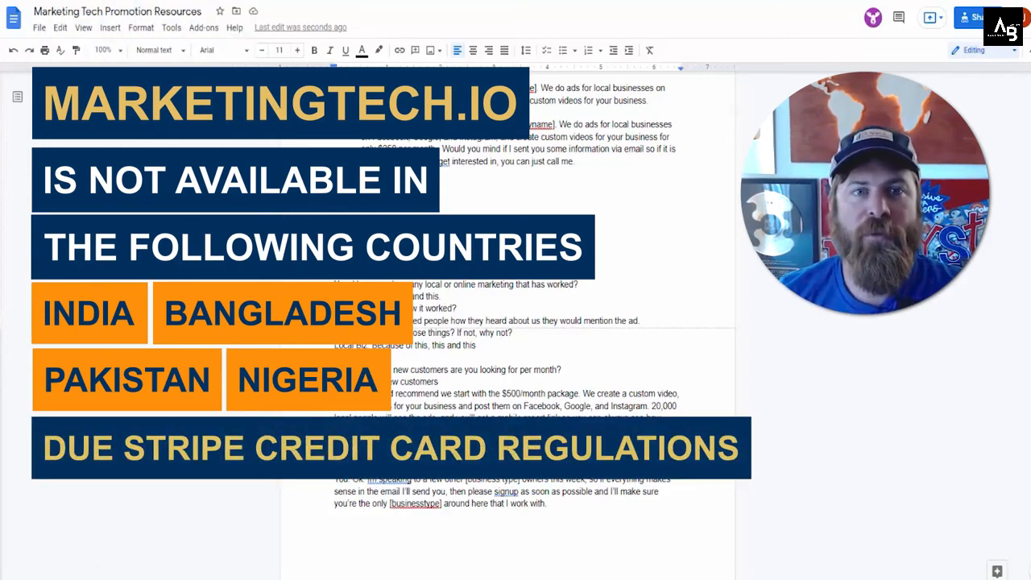
drag(362, 125, 483, 125)
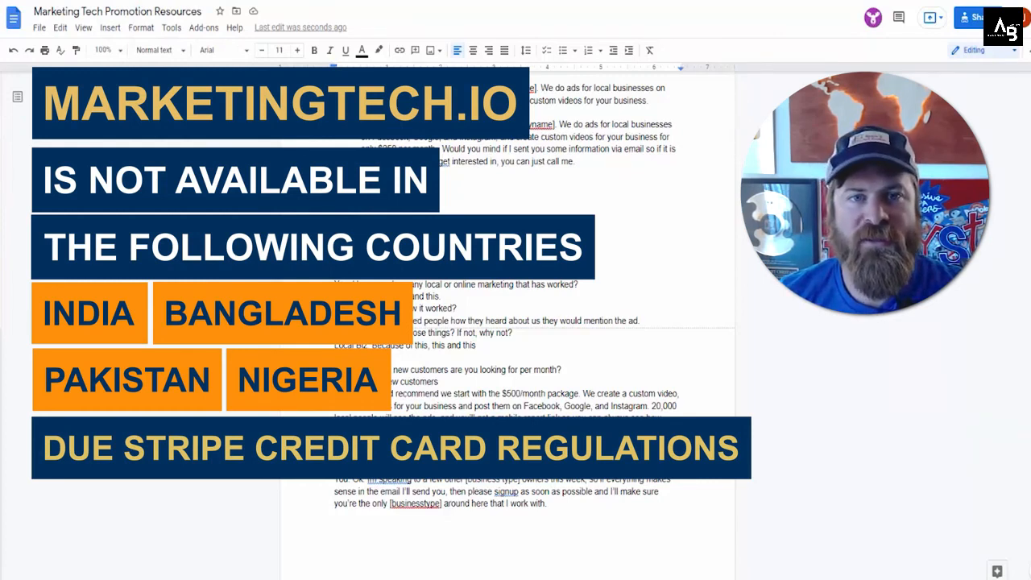
drag(362, 125, 483, 125)
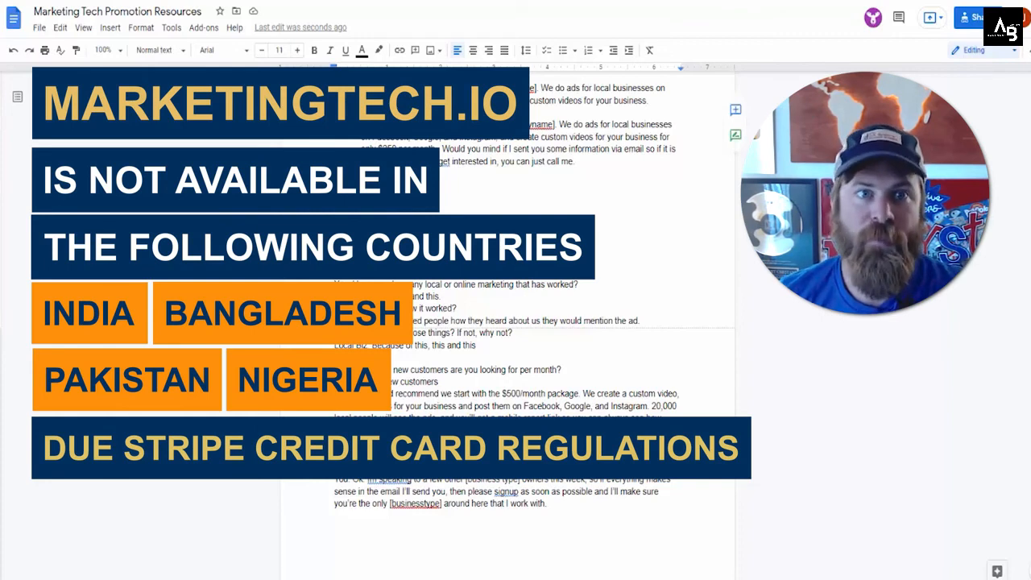